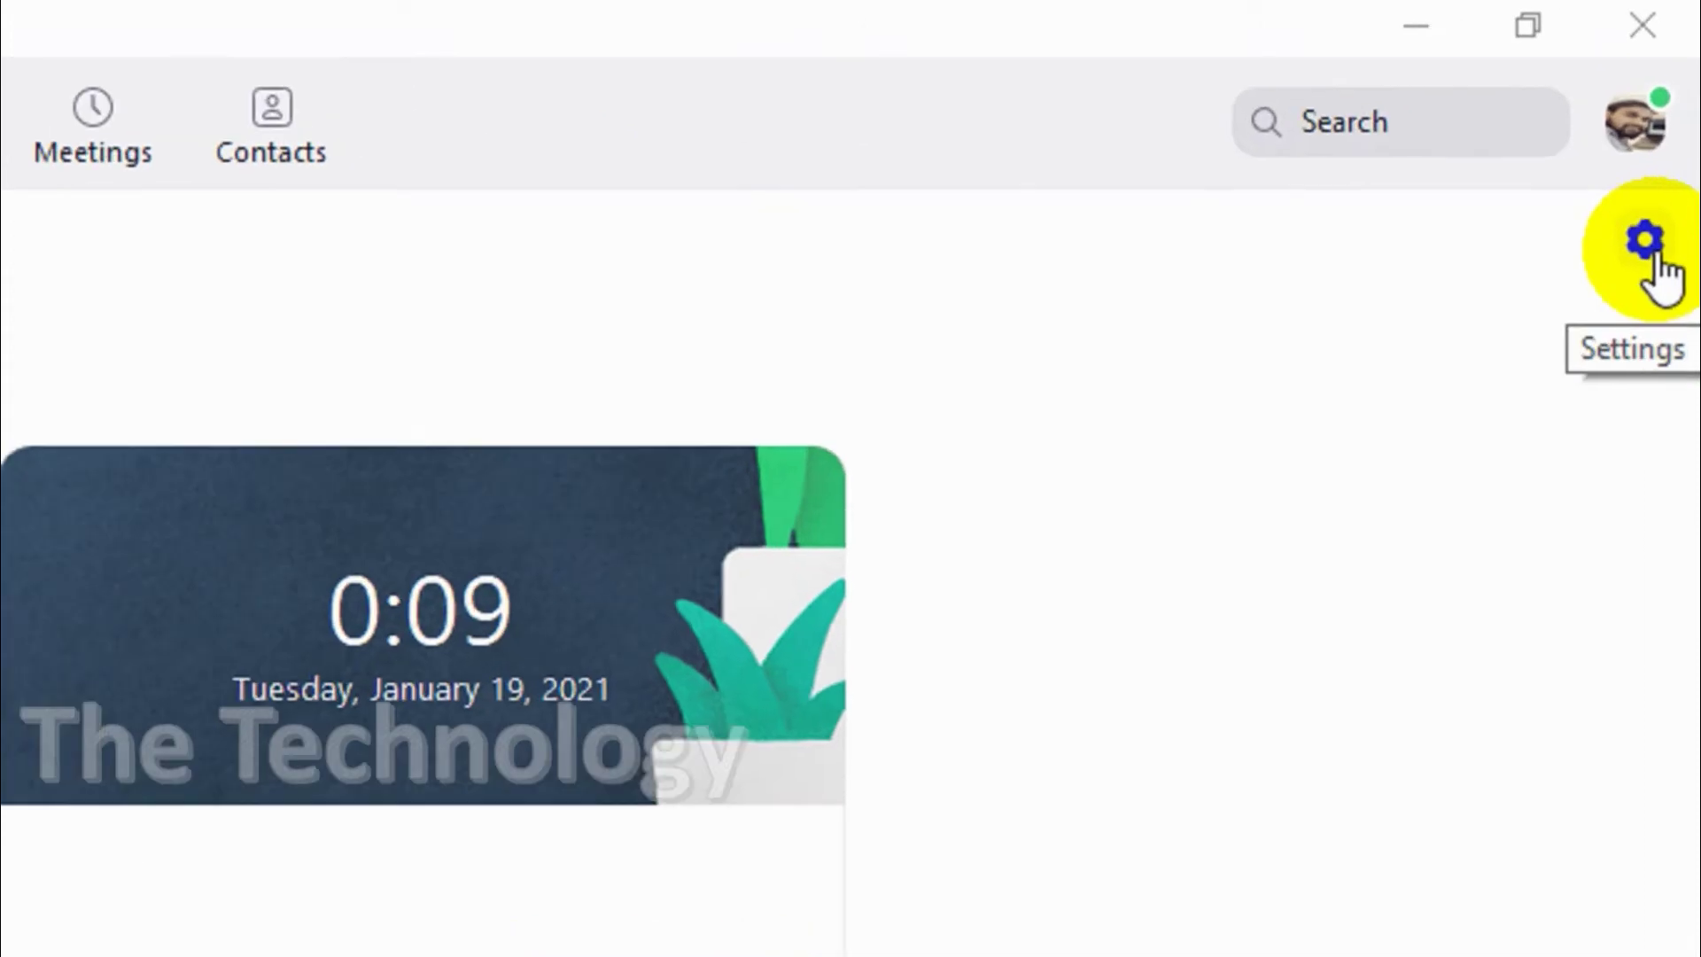
Open the Chat settings, passing through the Audio and Share Screen settings
click(1674, 124)
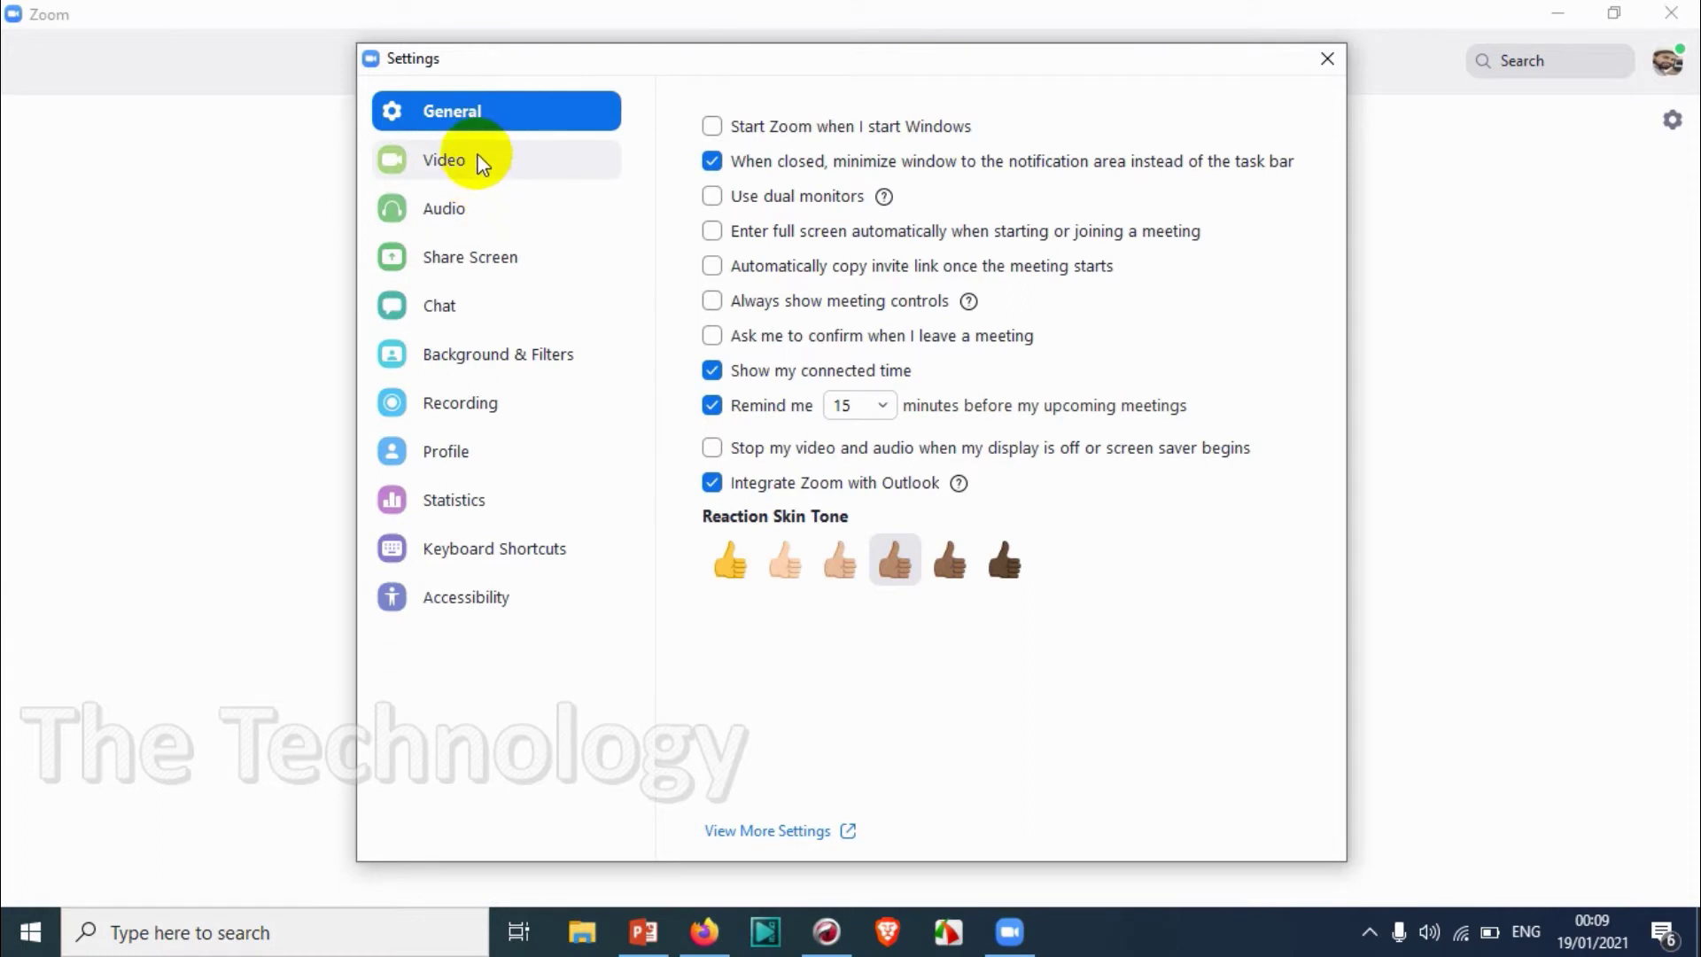
click(461, 218)
click(487, 259)
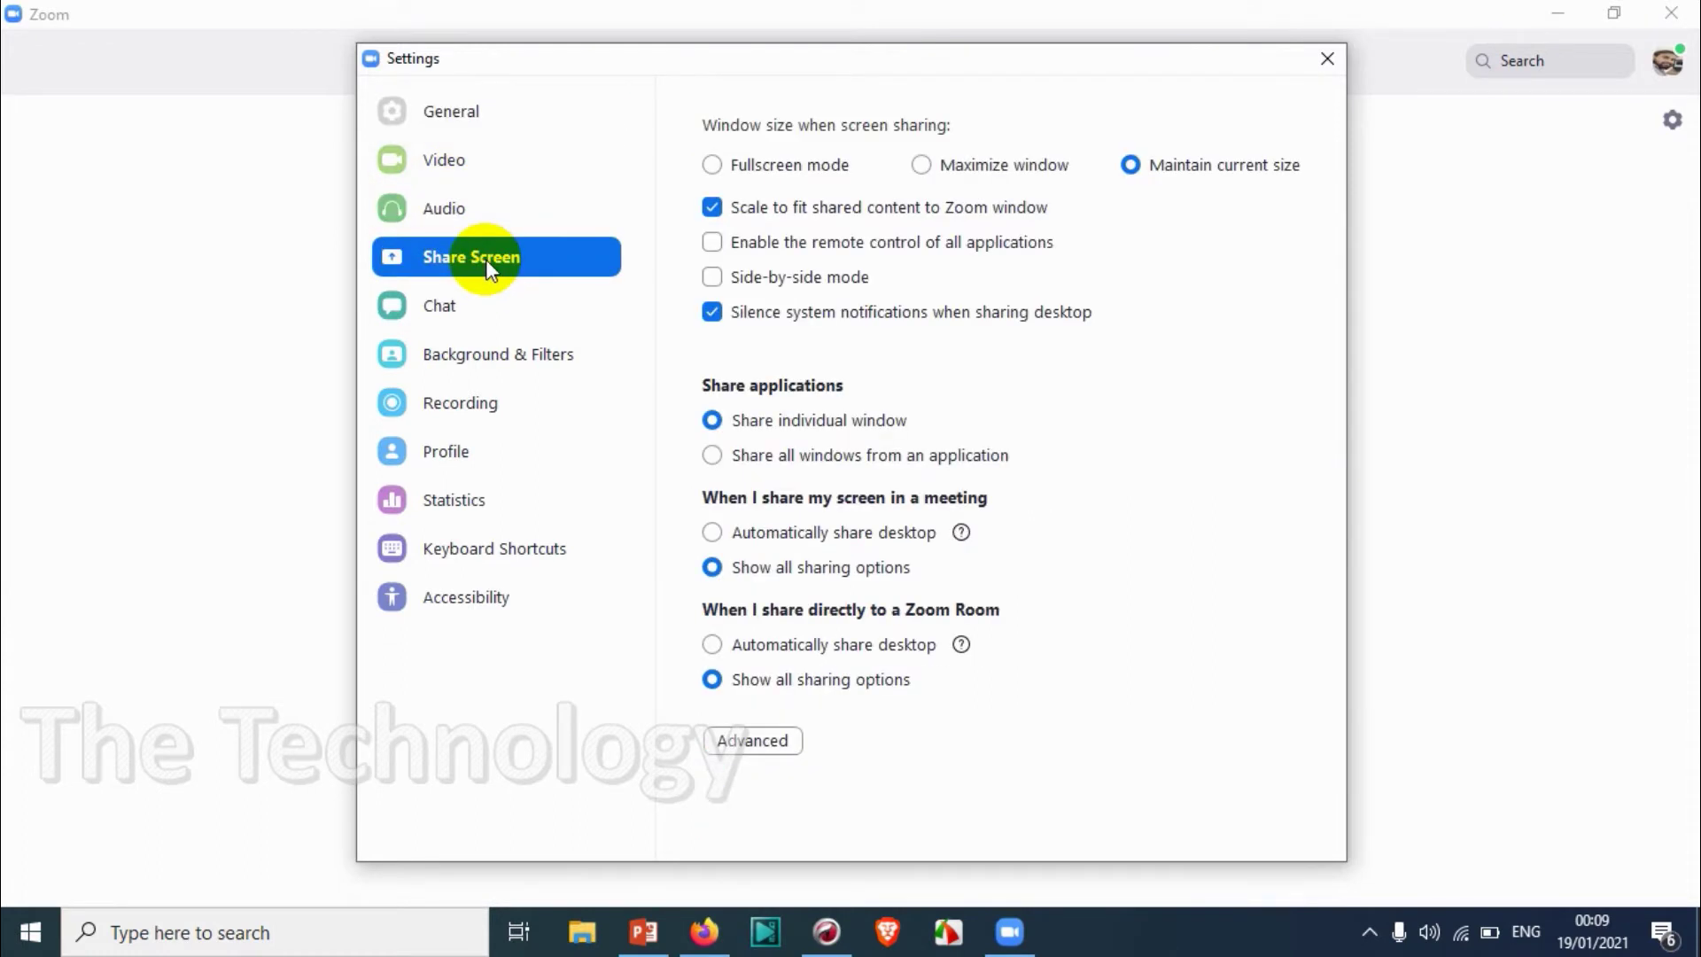
click(462, 318)
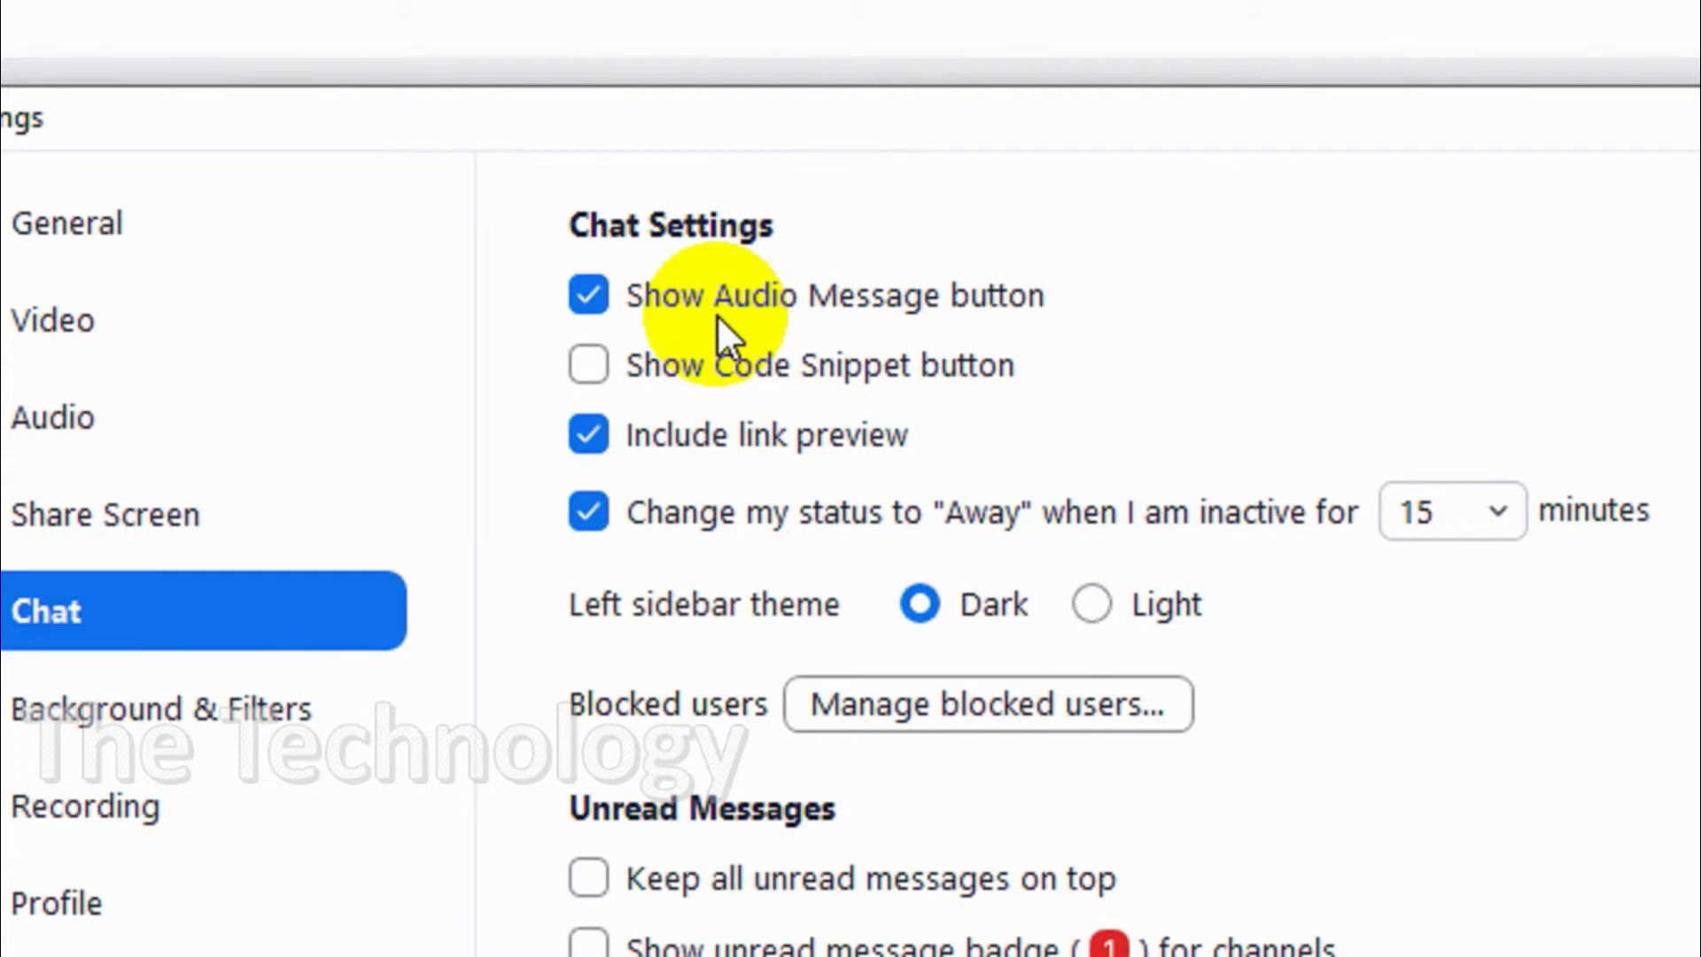
Enable the Code Snippet button, and switch the Audio Message button and link preview off and back on
click(744, 301)
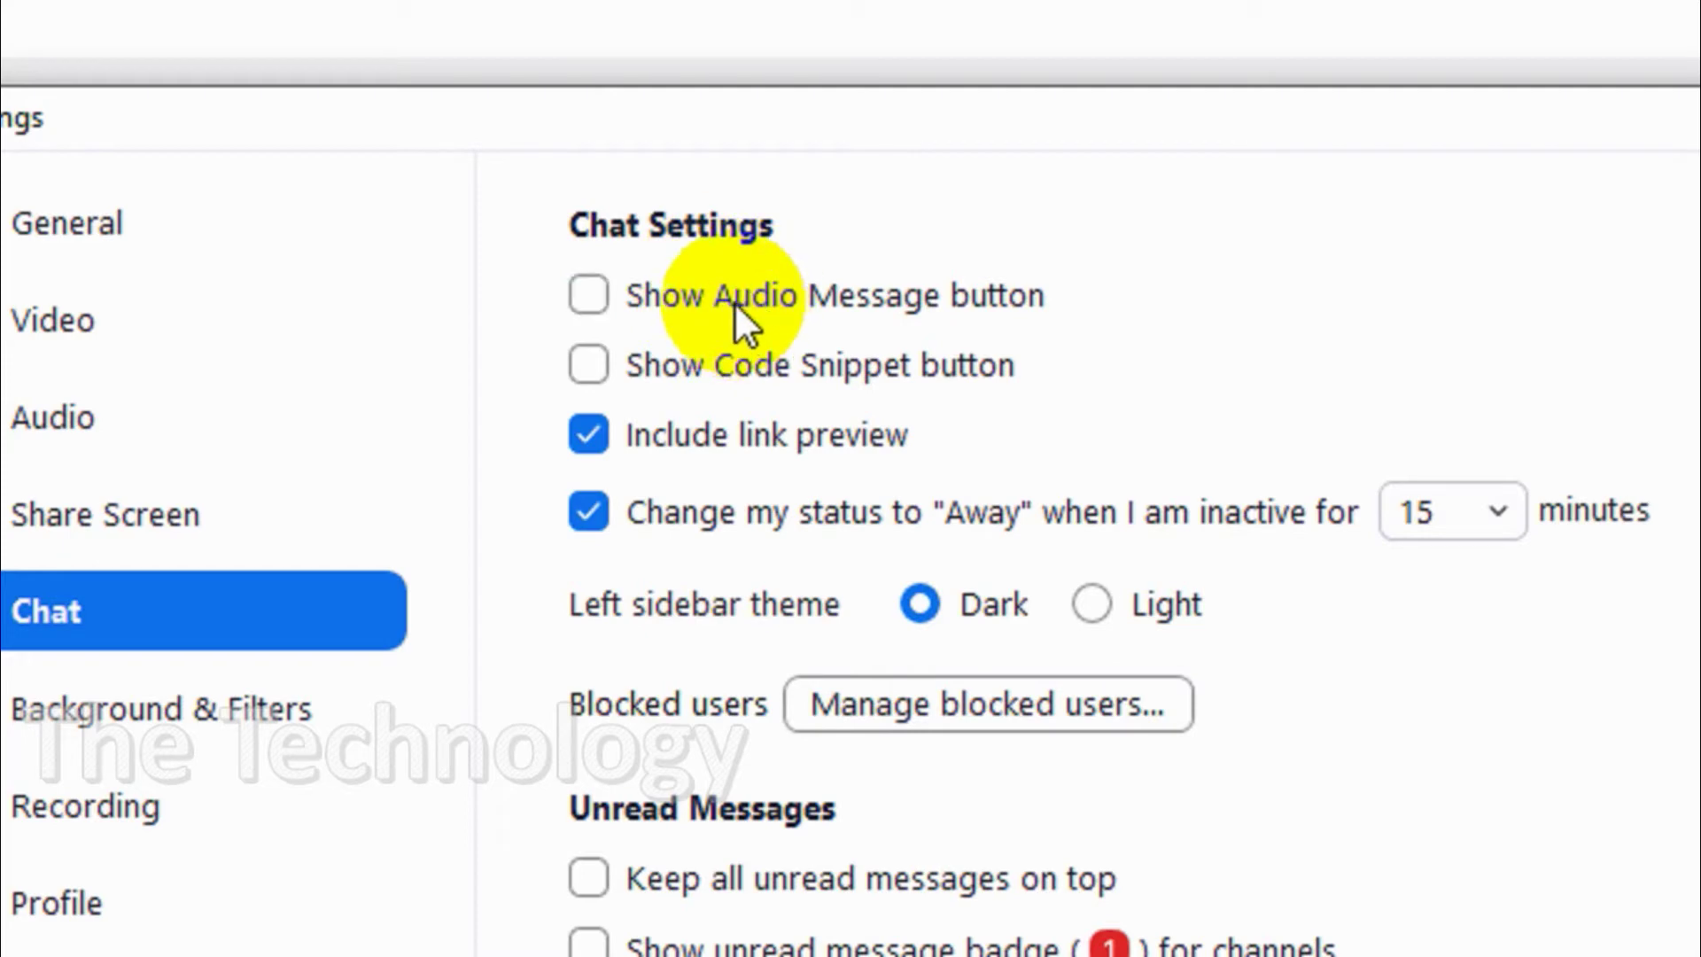
click(737, 306)
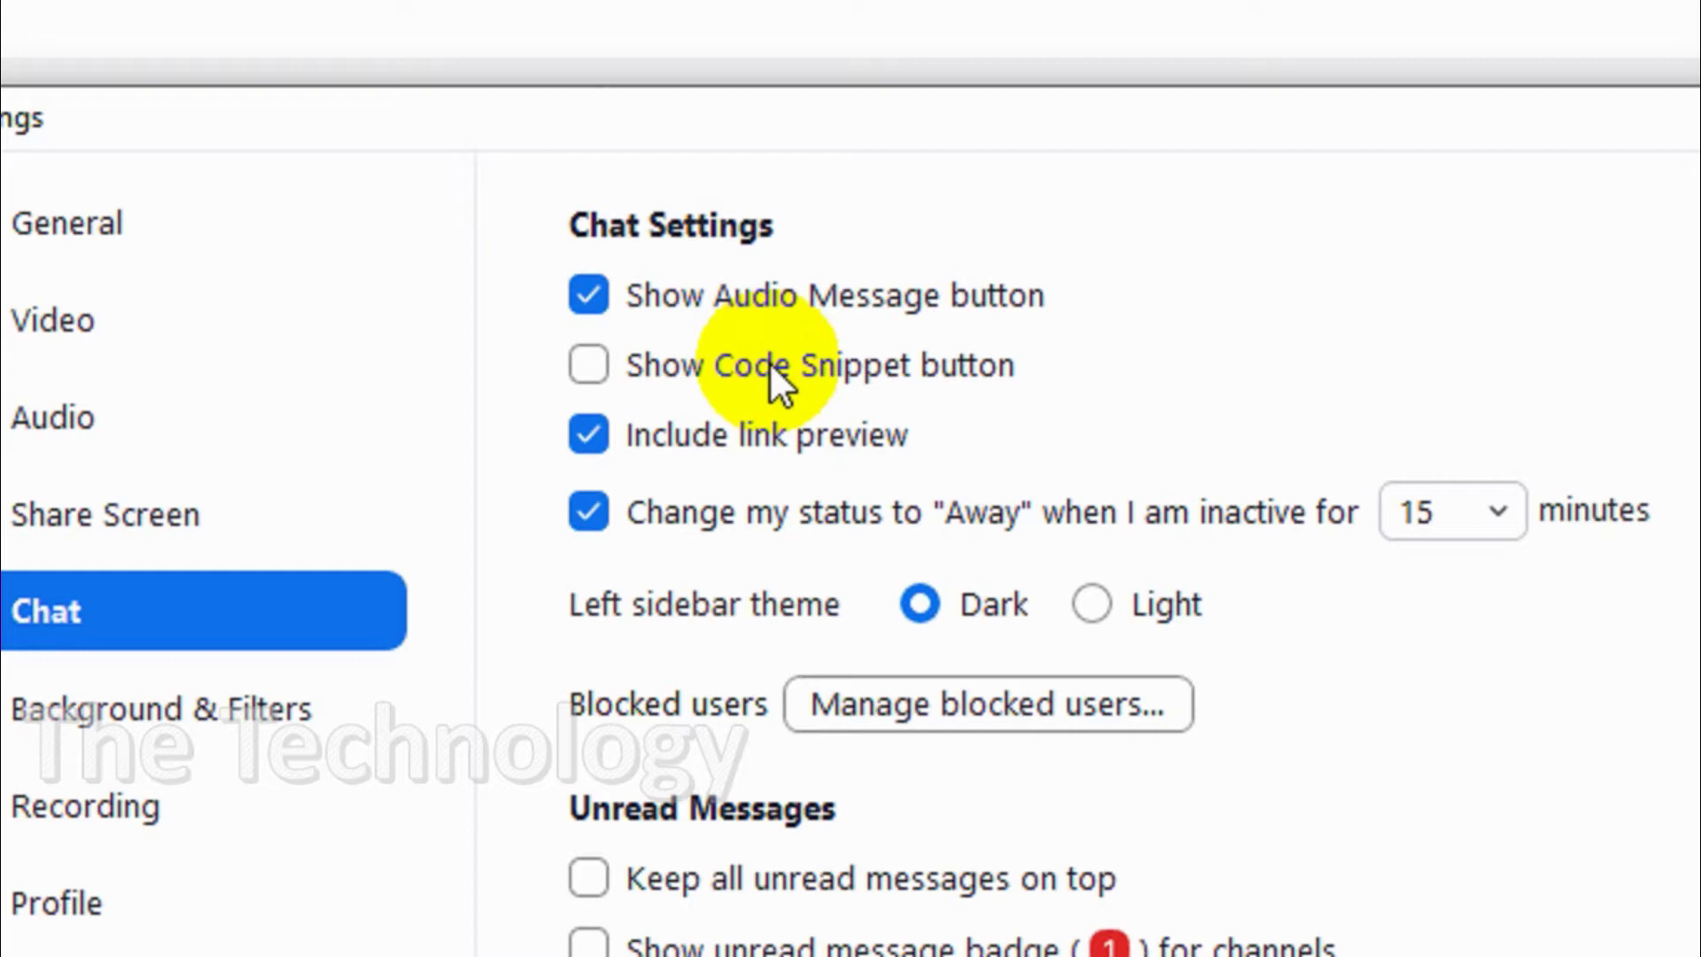
click(769, 361)
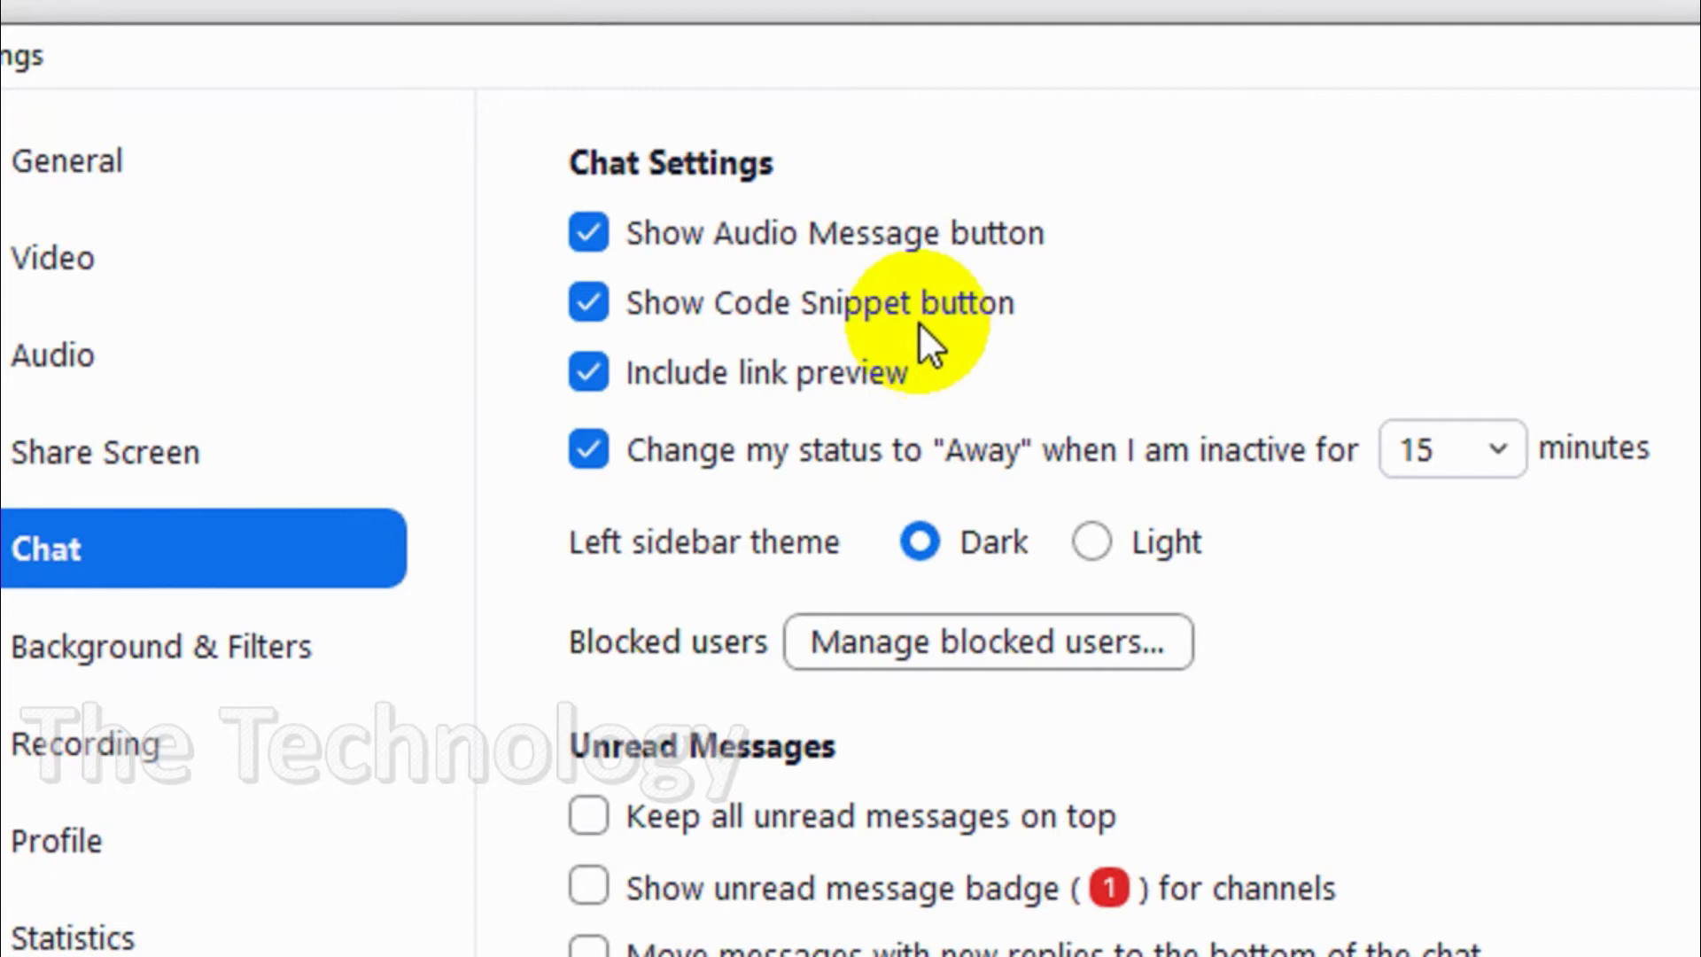
click(842, 374)
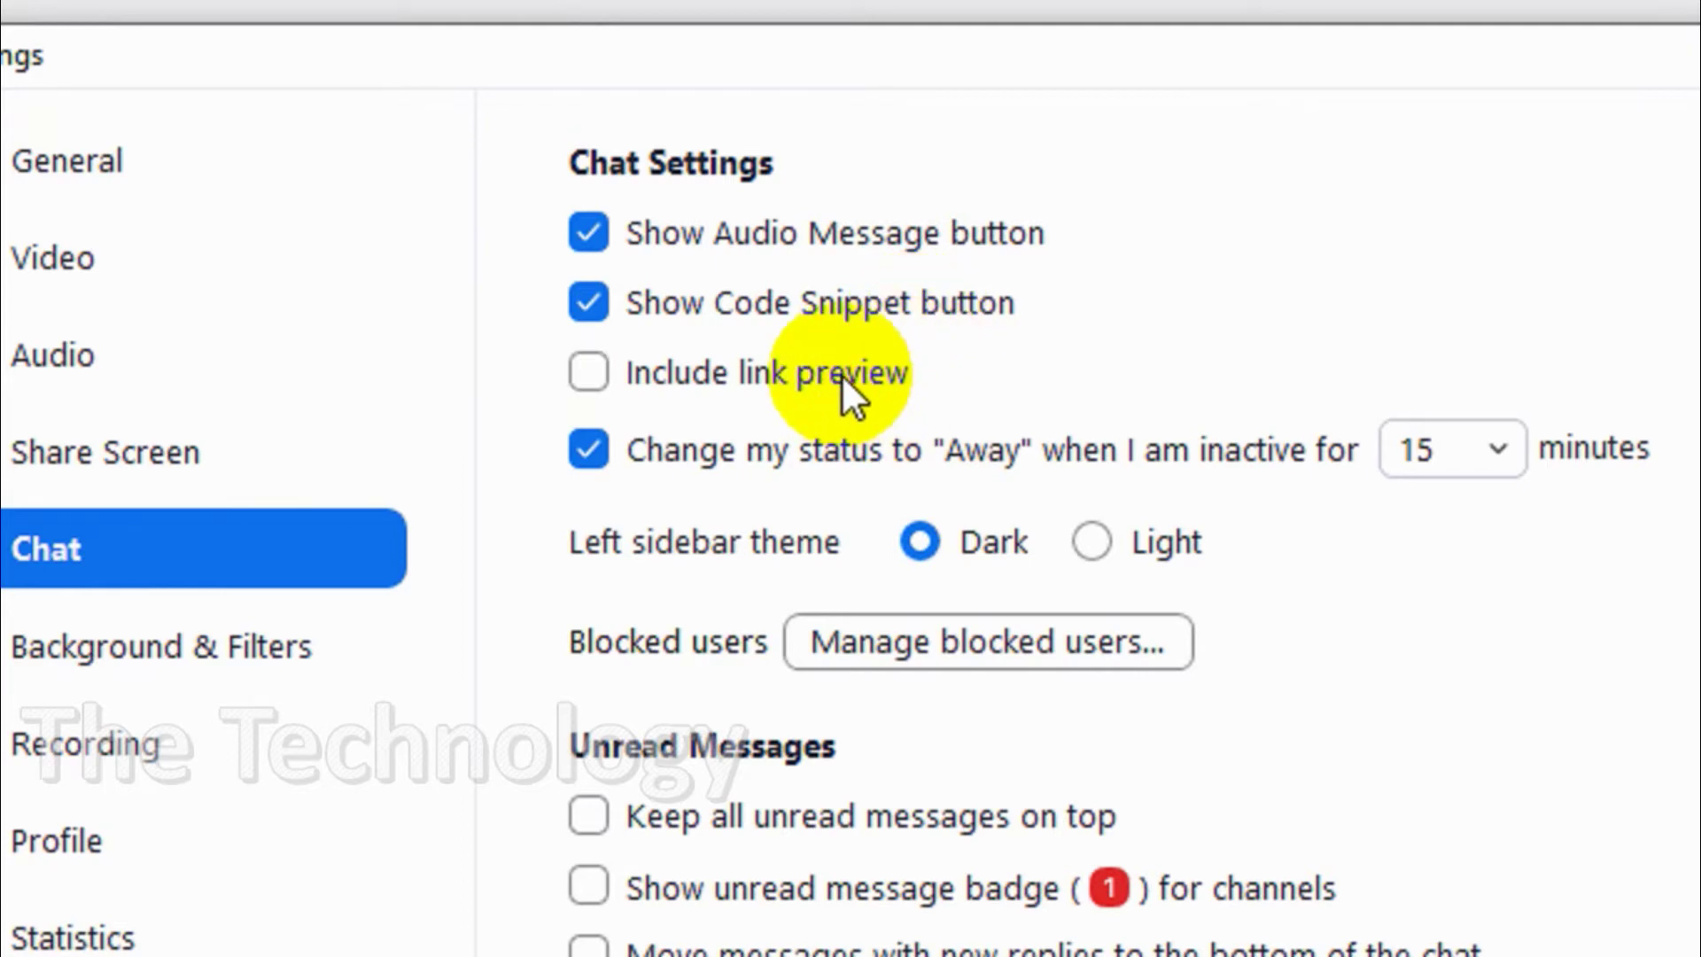
click(842, 374)
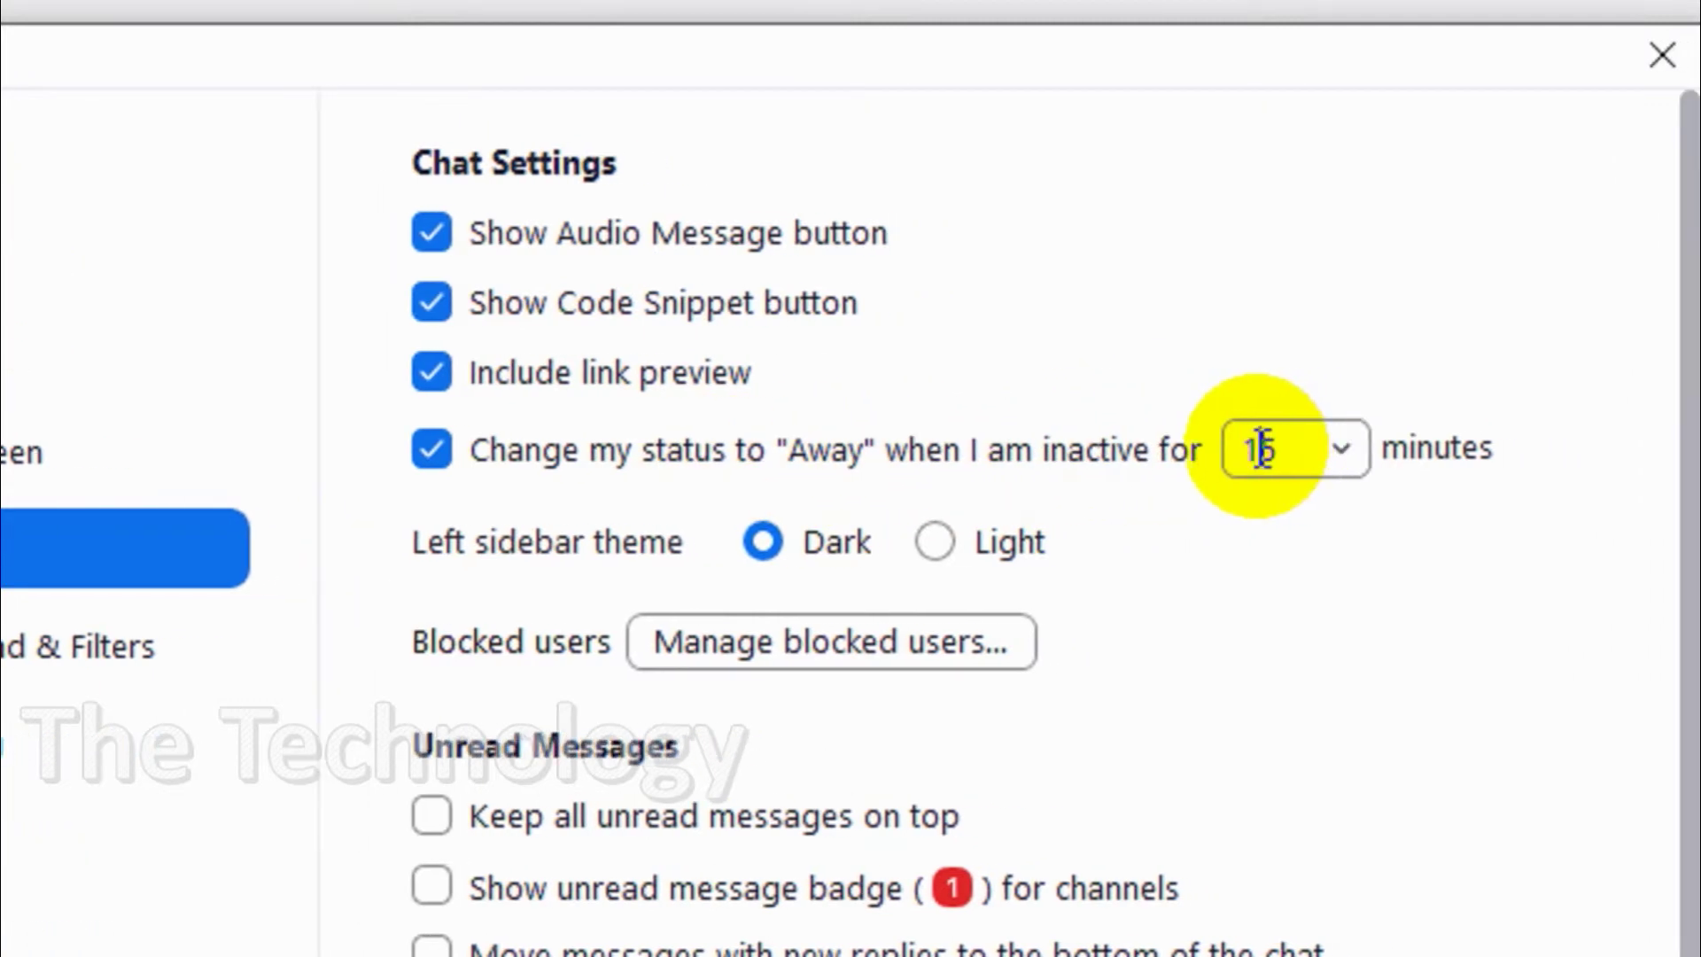
Set the status to change to "Away" after 30 minutes of inactivity
click(1342, 447)
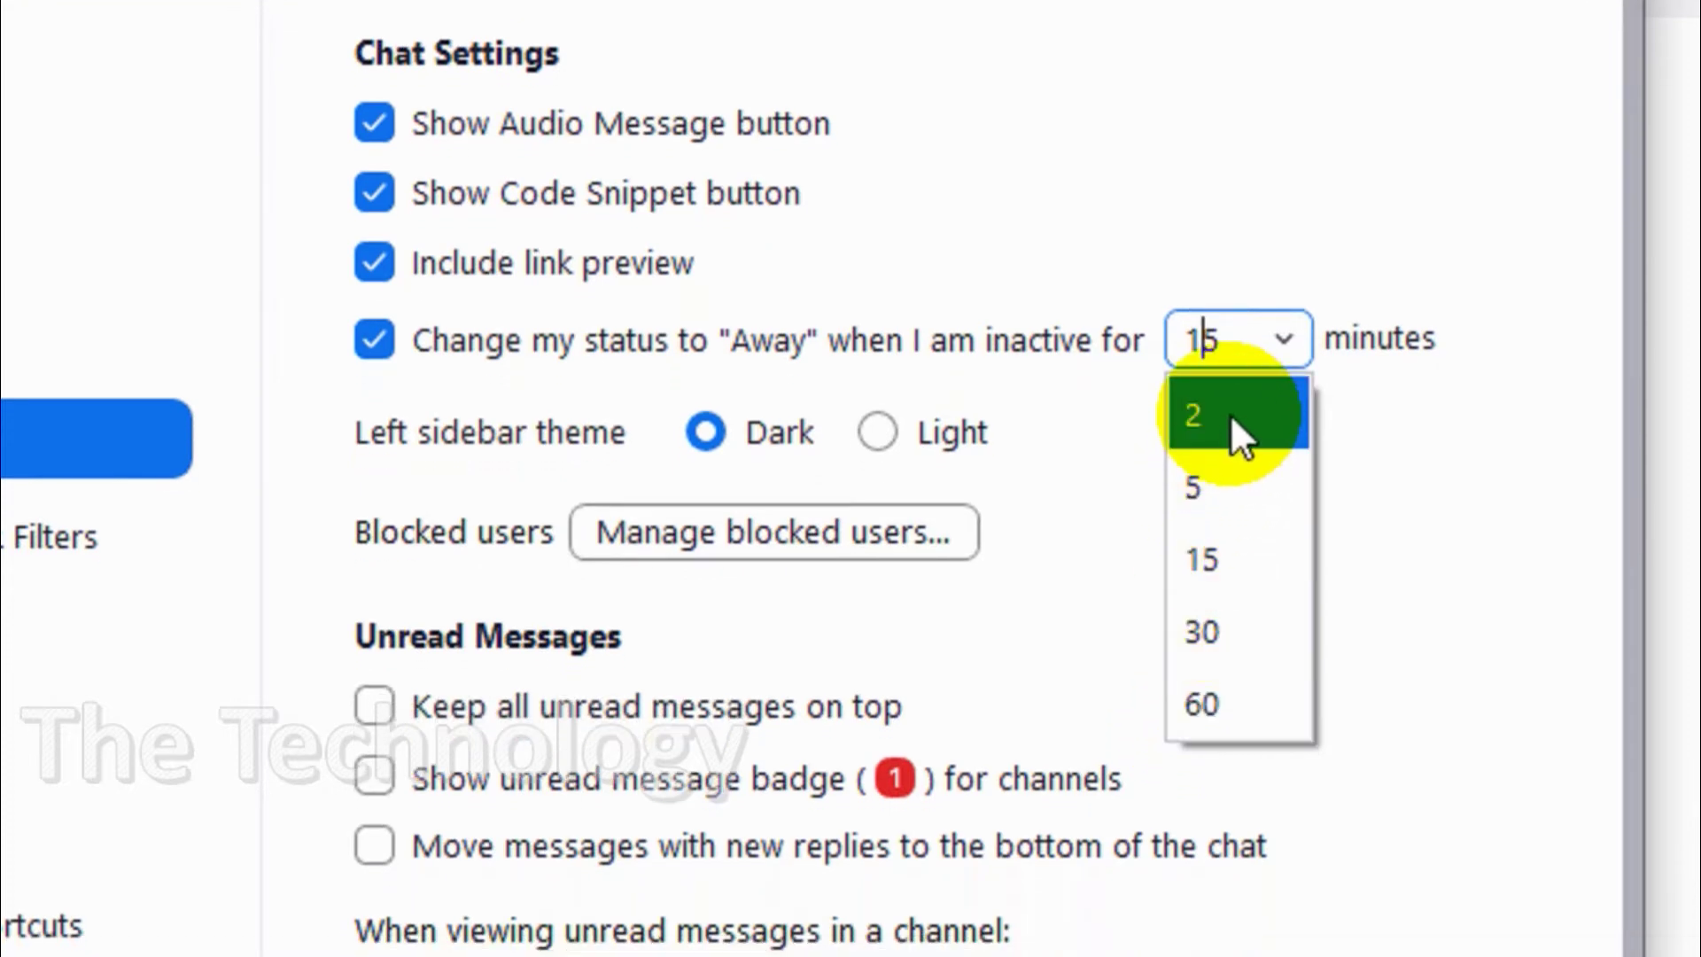
click(1230, 413)
click(1294, 339)
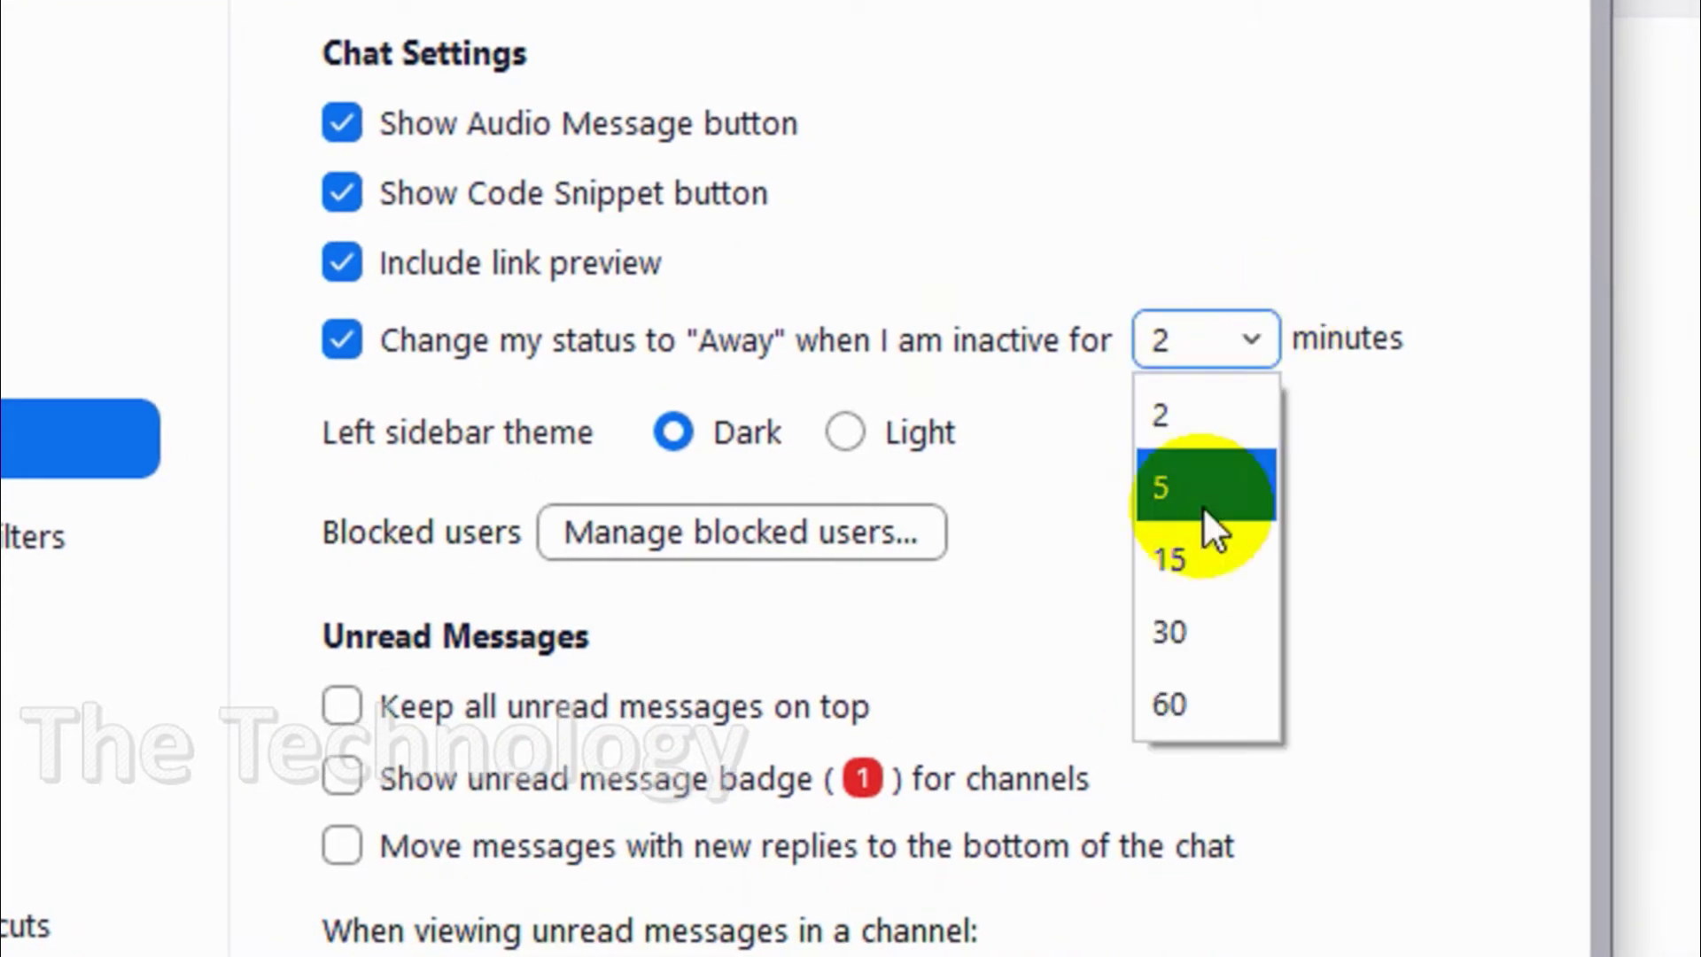
click(1208, 557)
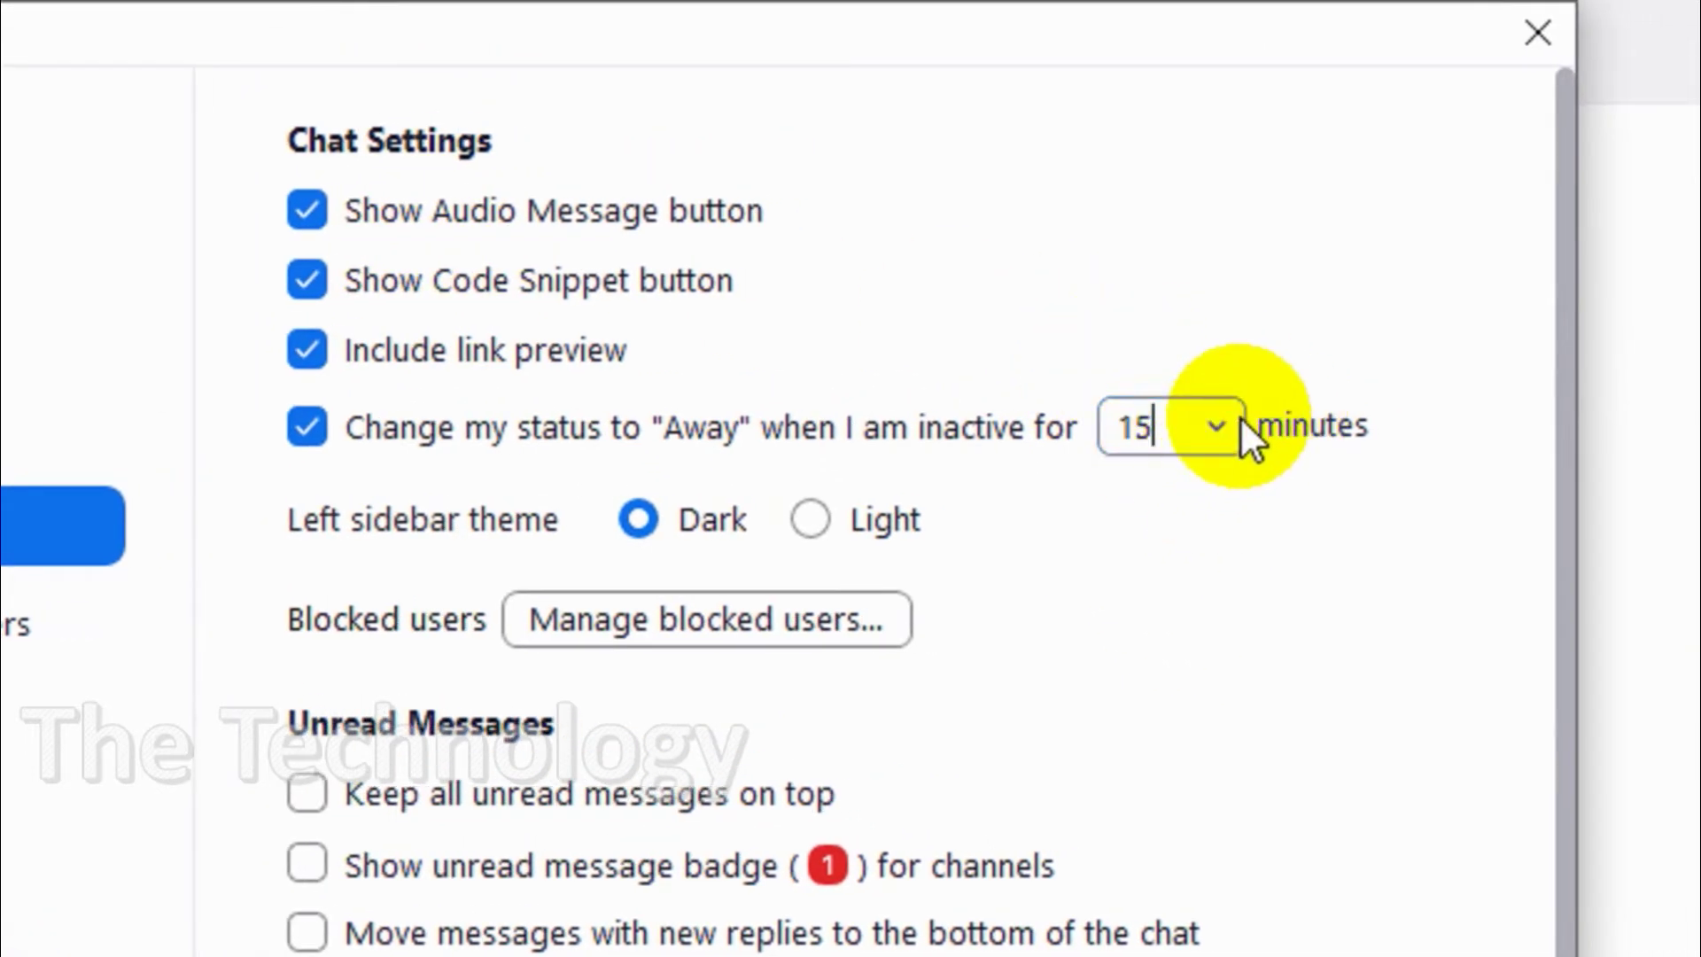
click(1238, 418)
click(1156, 701)
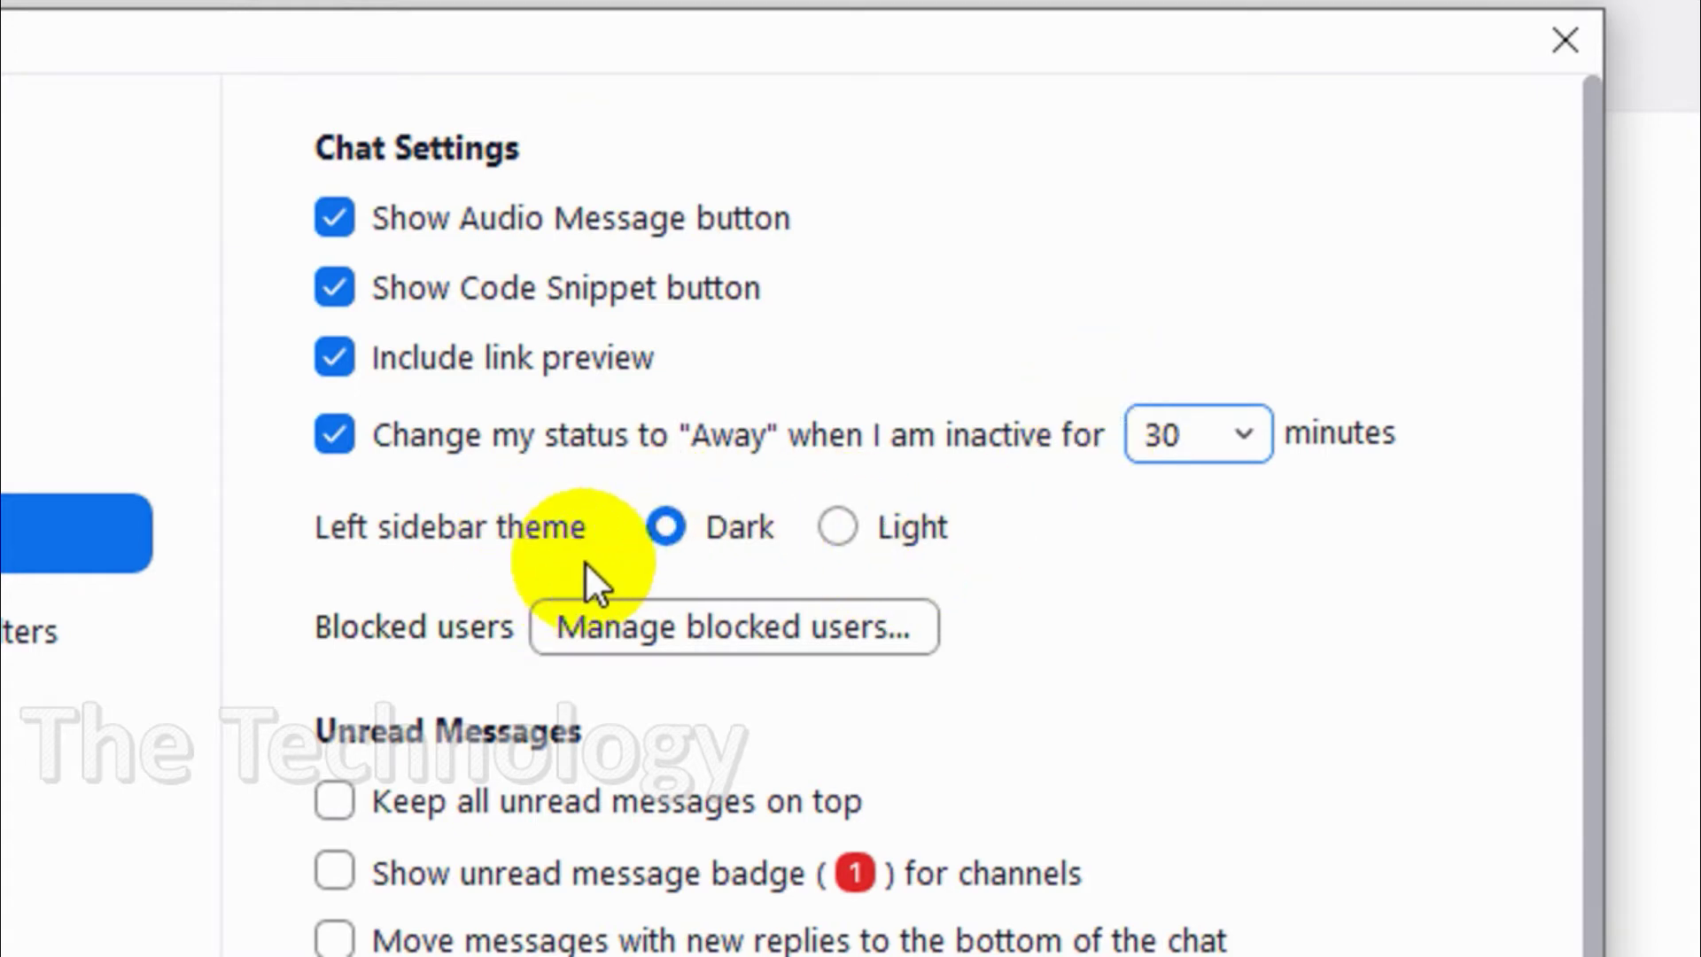
Set the left sidebar theme to Light, and open and close the blocked users list without changing it
click(840, 527)
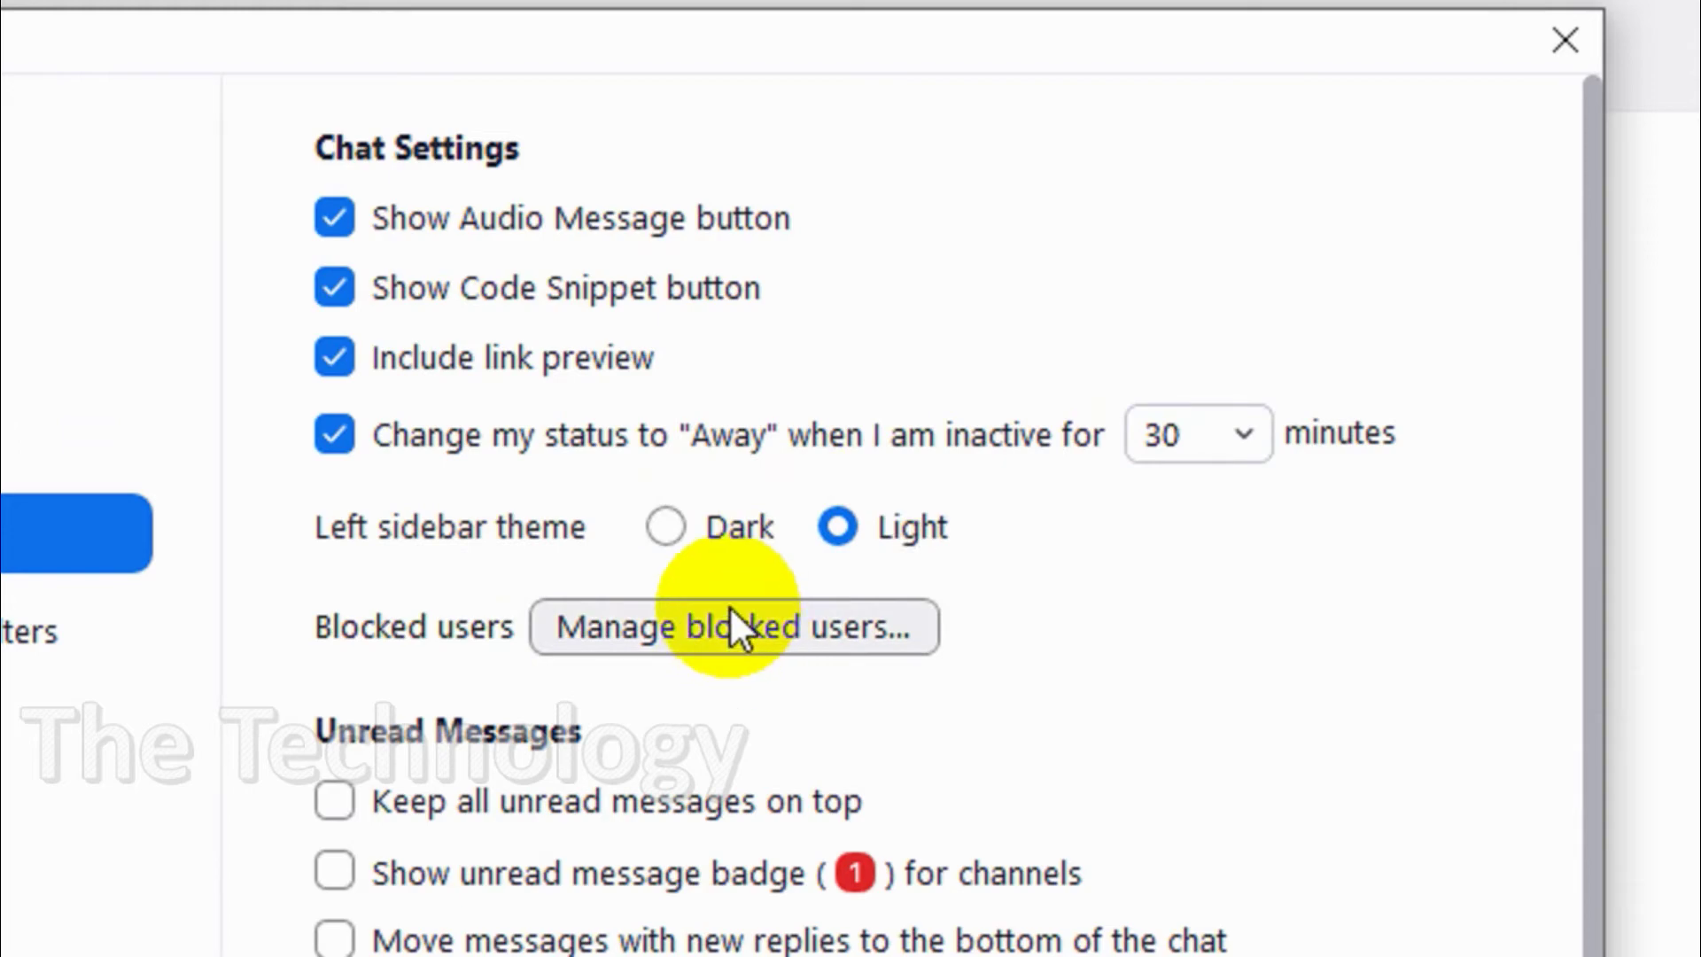
click(721, 634)
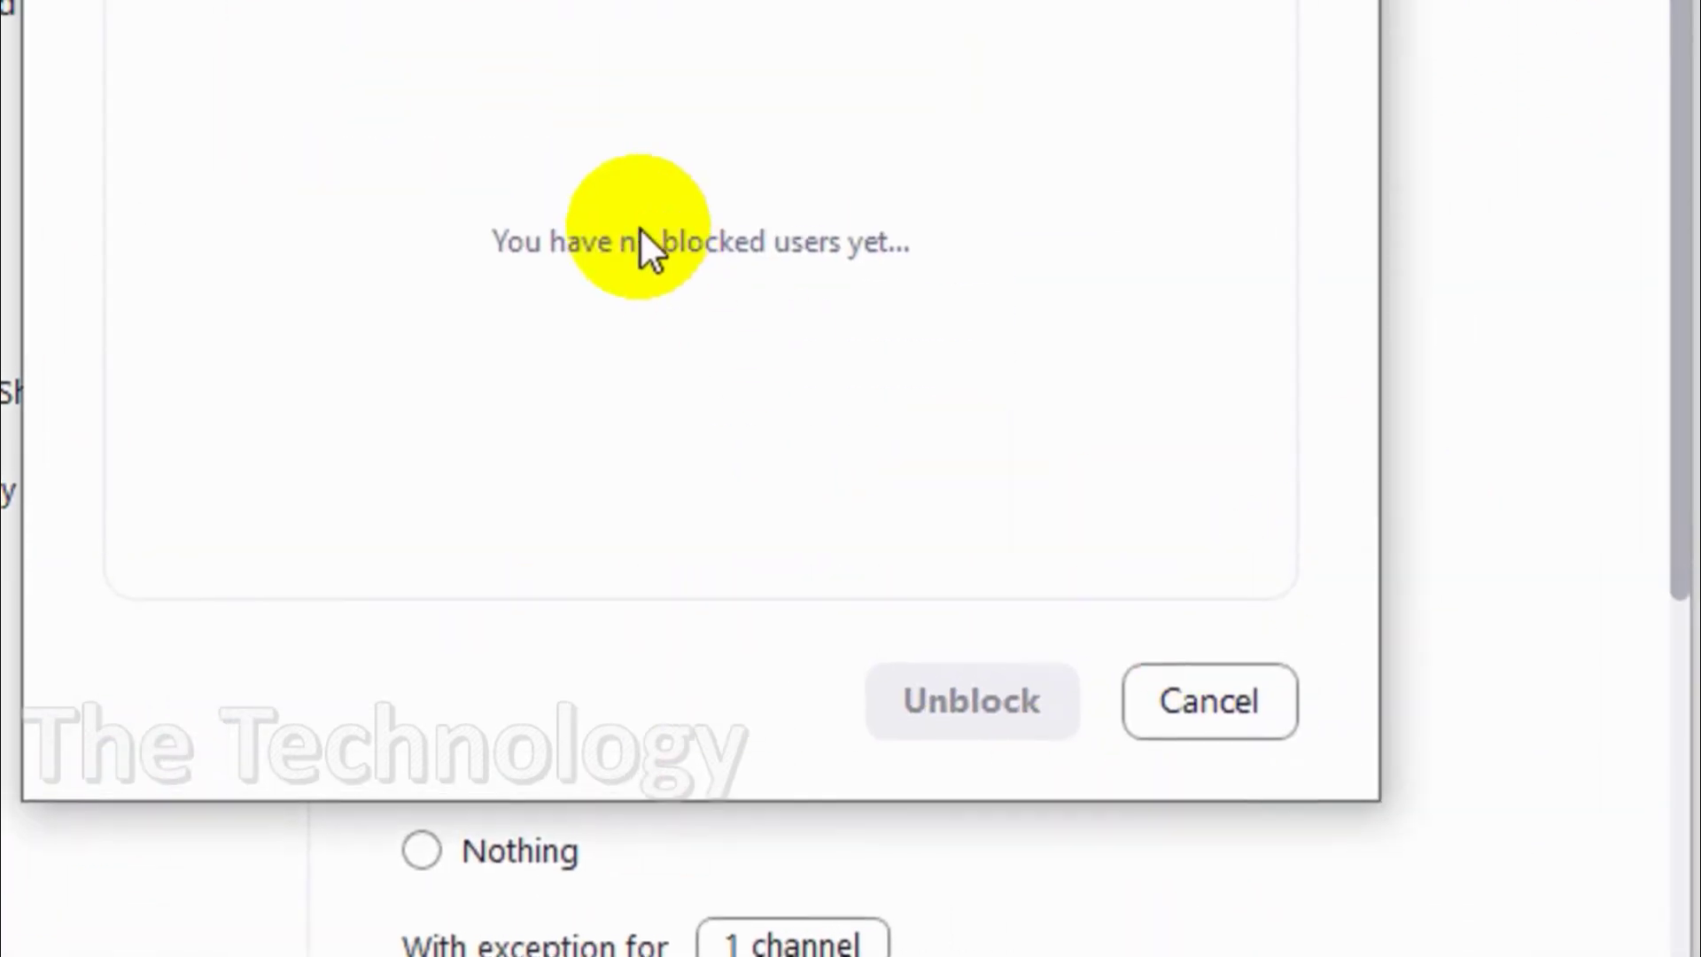
click(1179, 793)
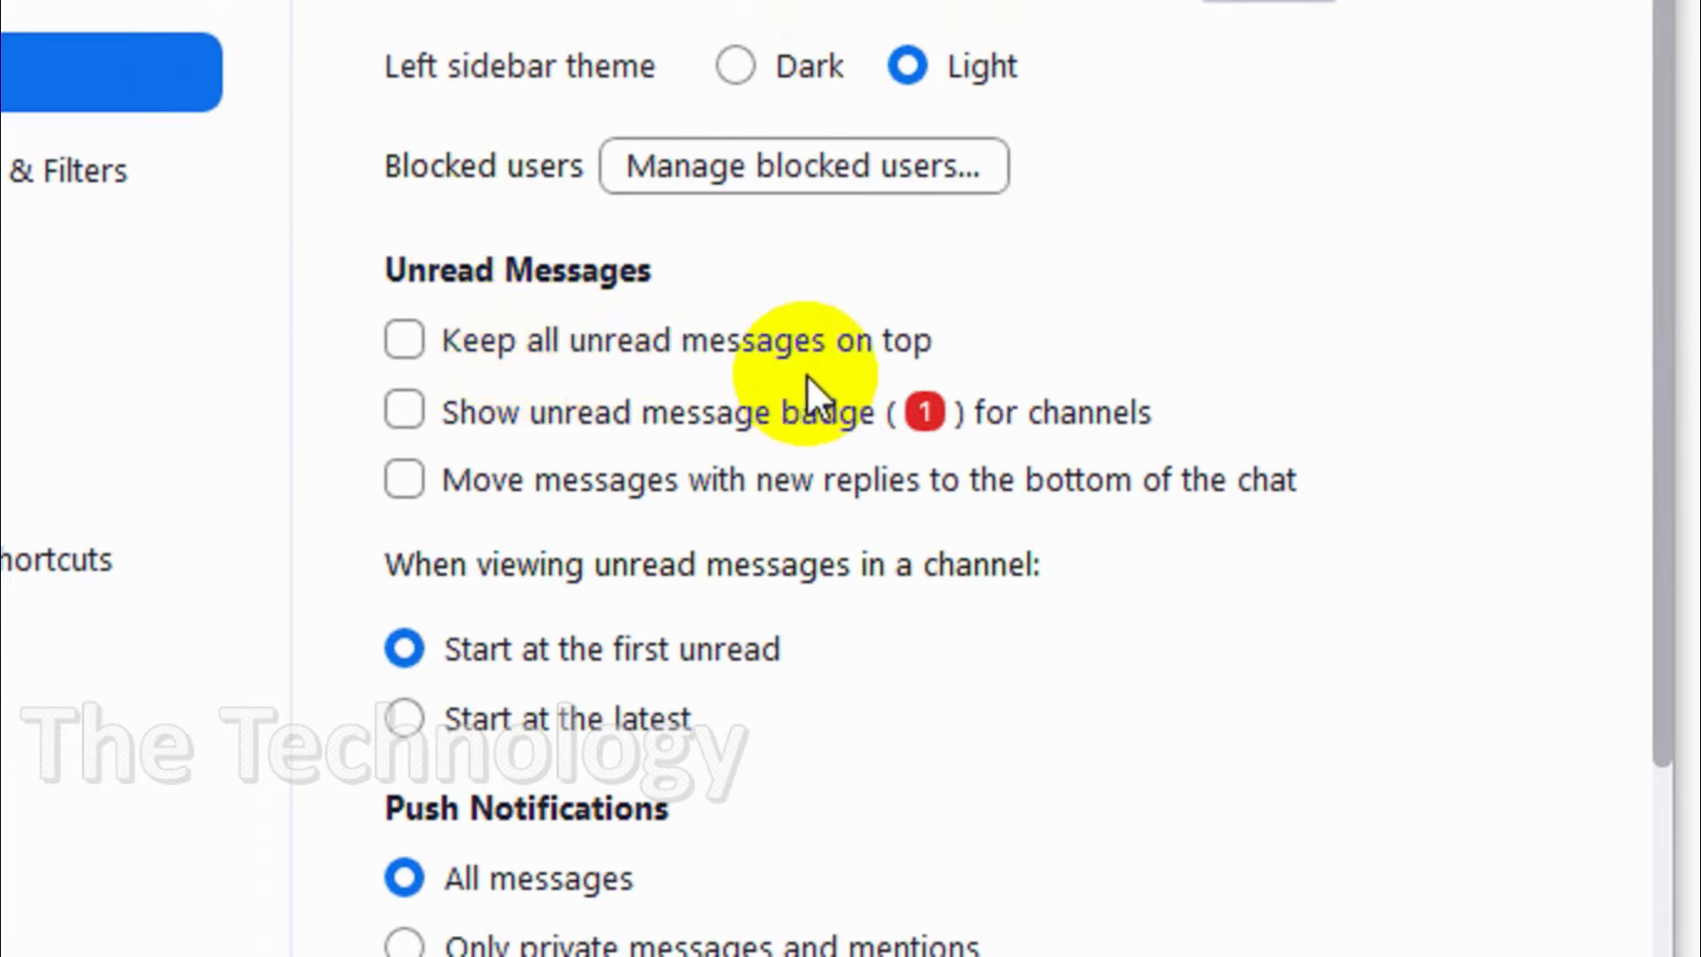
Enable keeping all unread messages on top and showing the unread message badge for channels
click(797, 340)
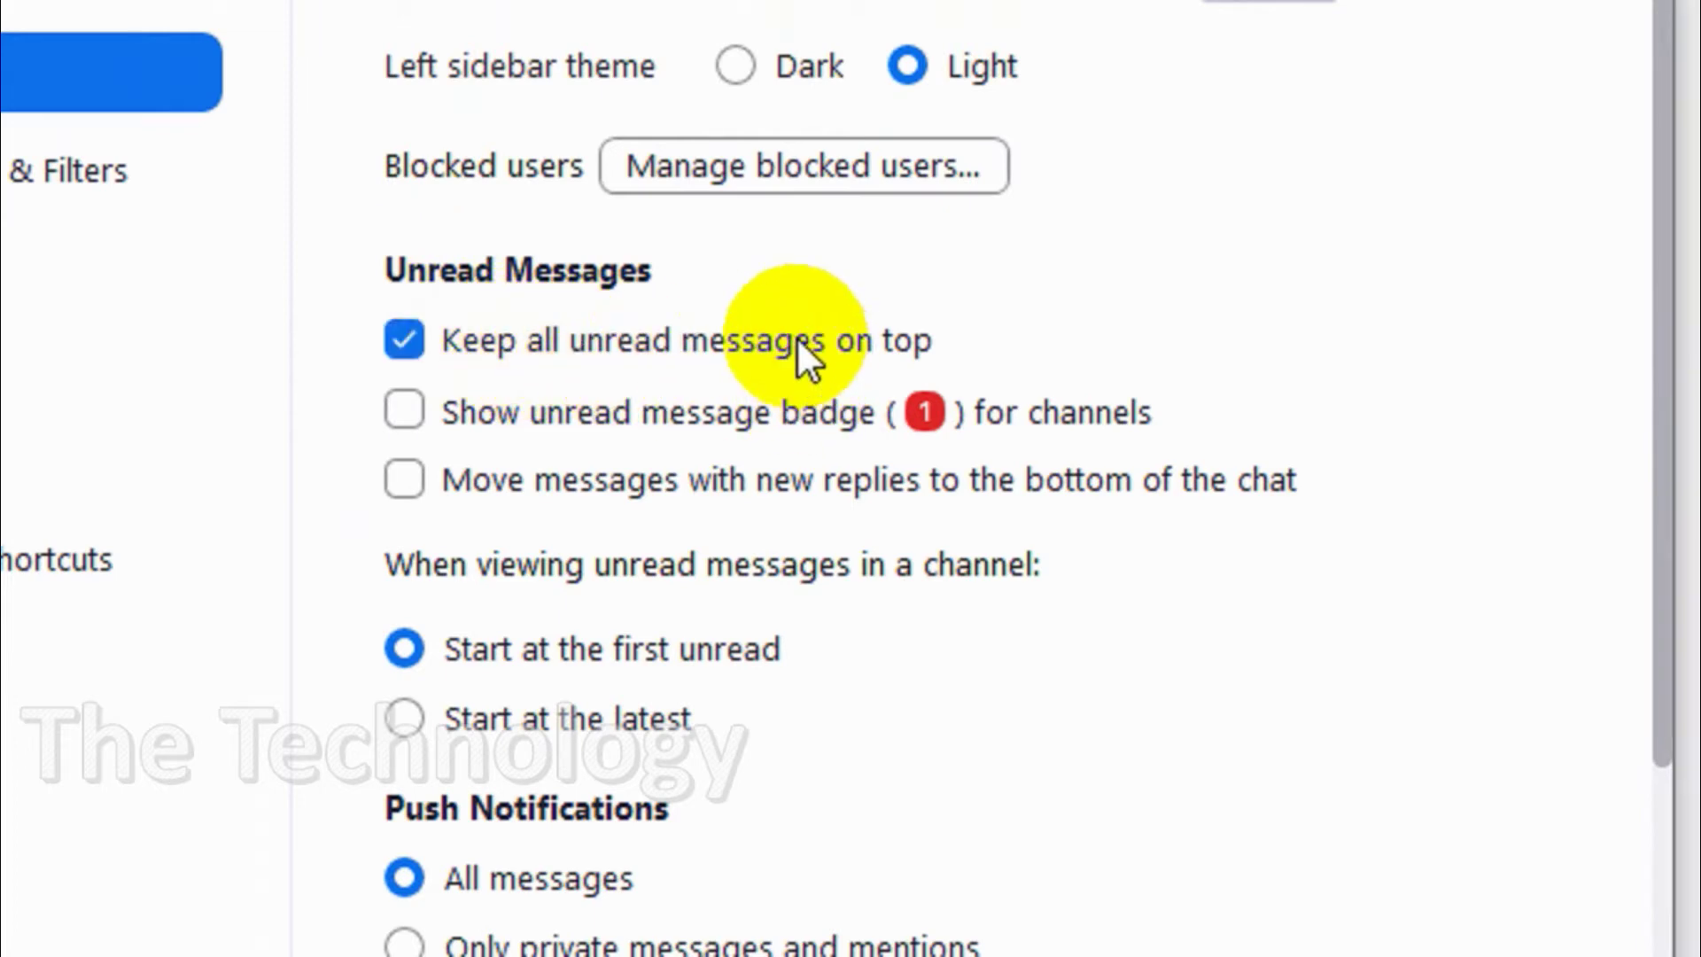
click(780, 430)
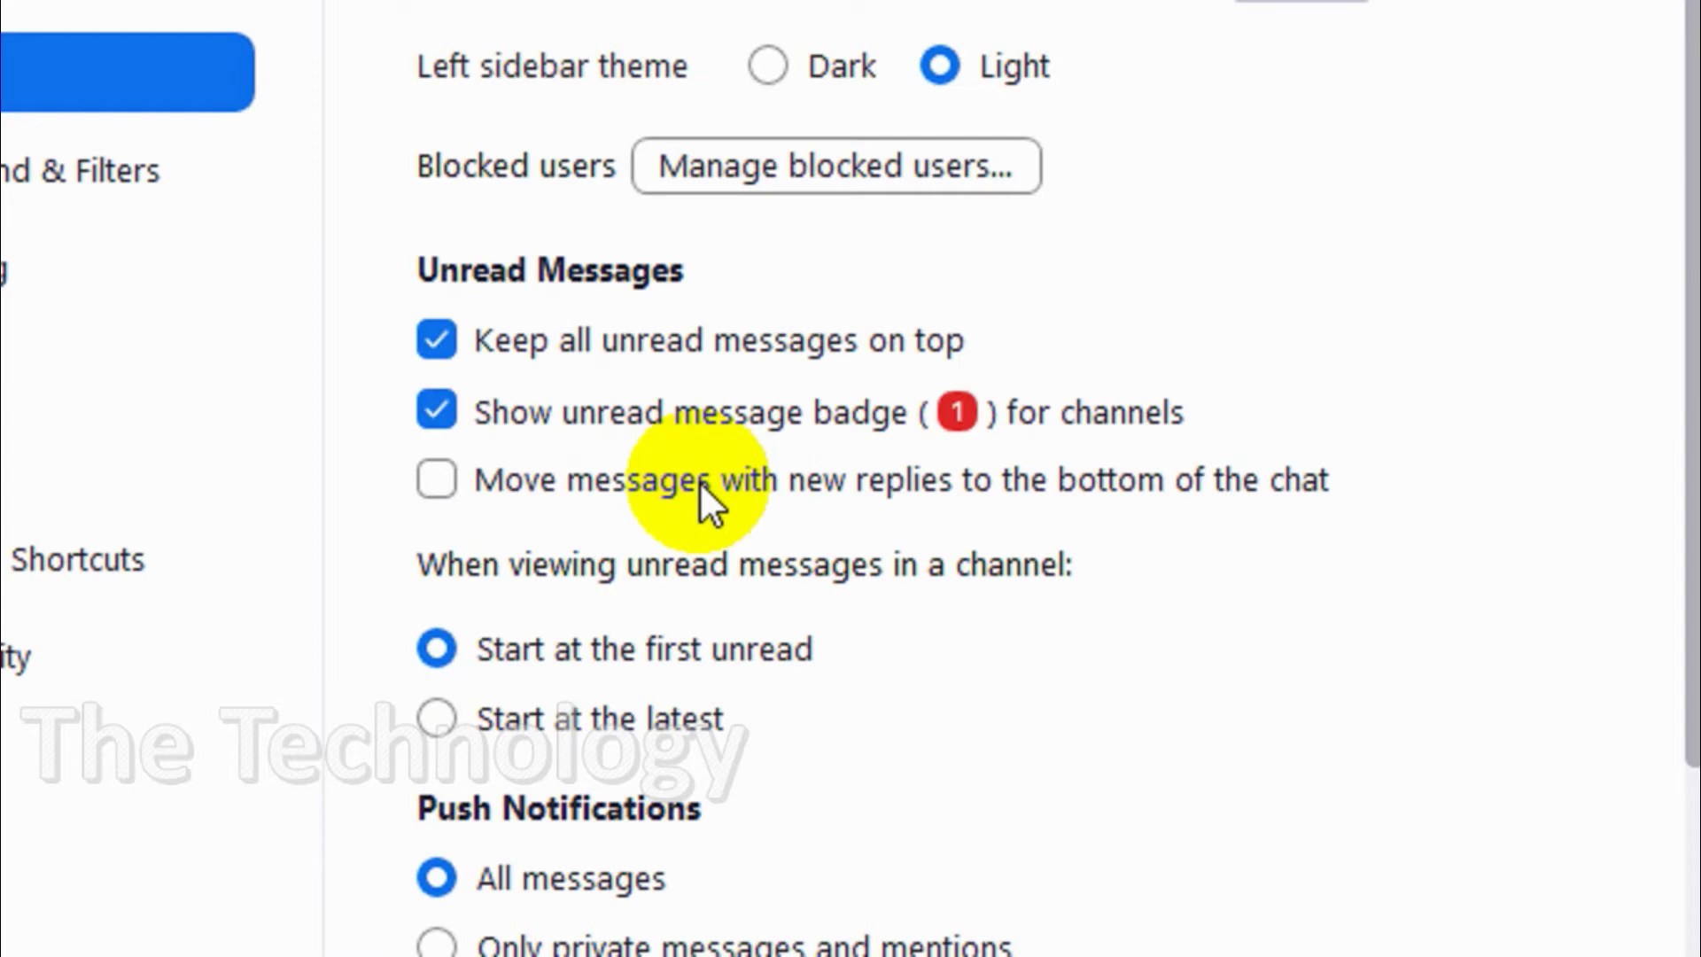
Try moving messages with new replies to the chat's bottom without restarting, and try starting channel unread messages at the latest before restoring the first unread
click(699, 481)
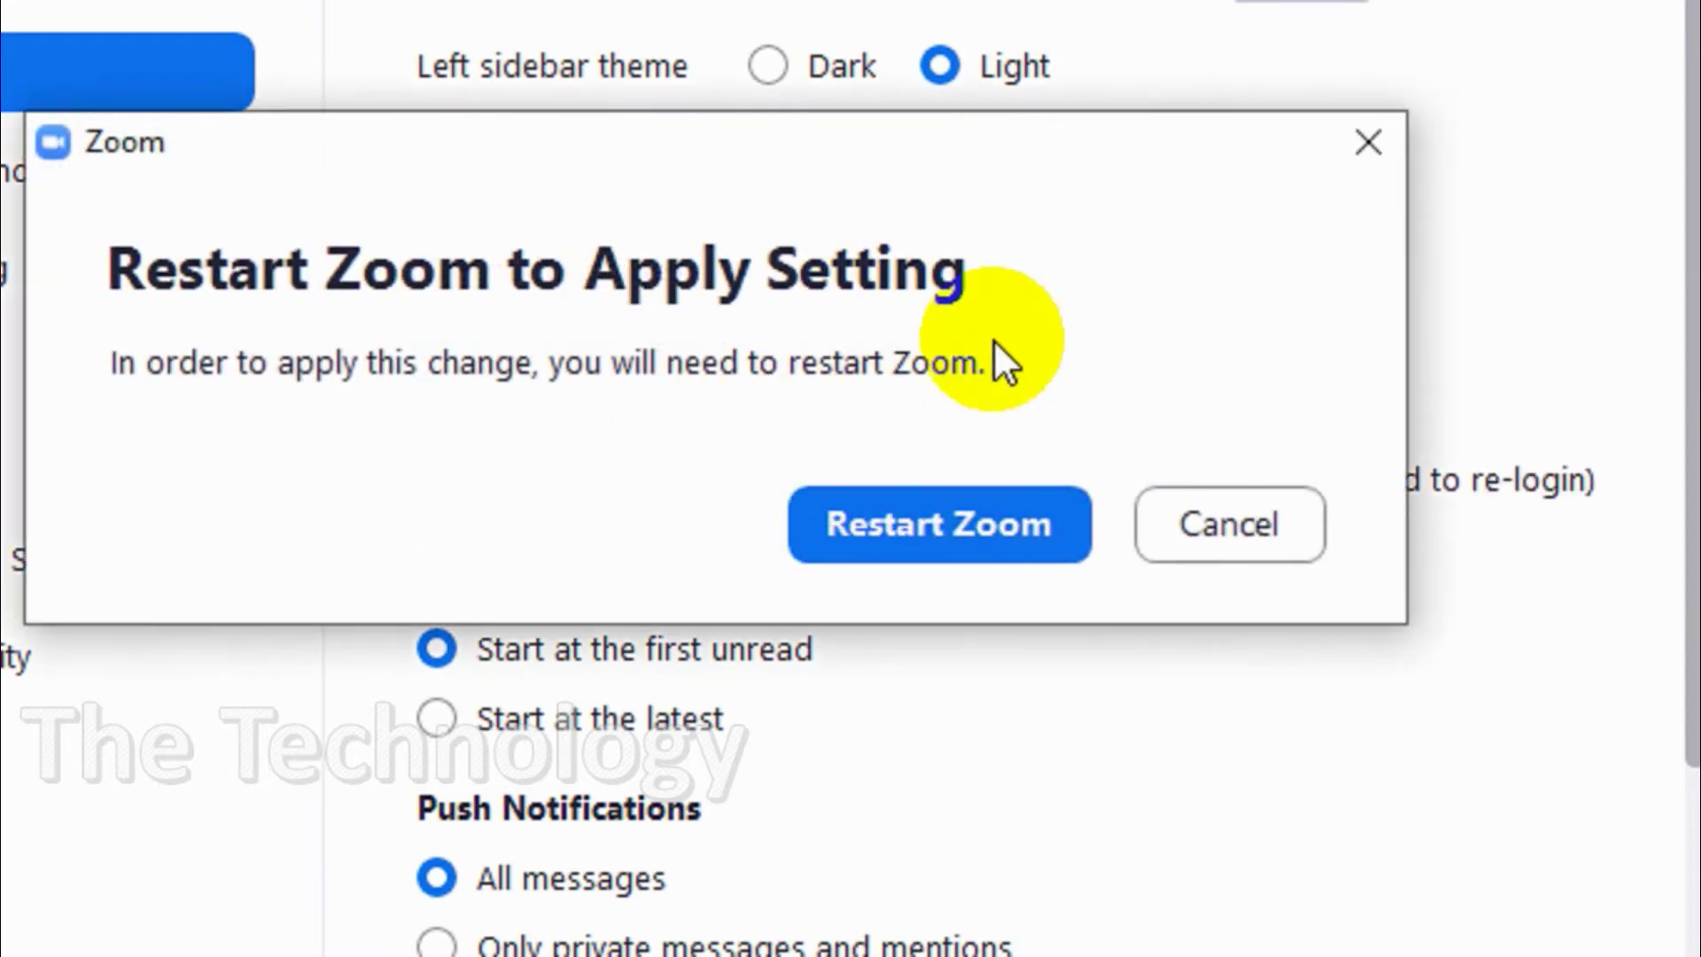
click(1269, 533)
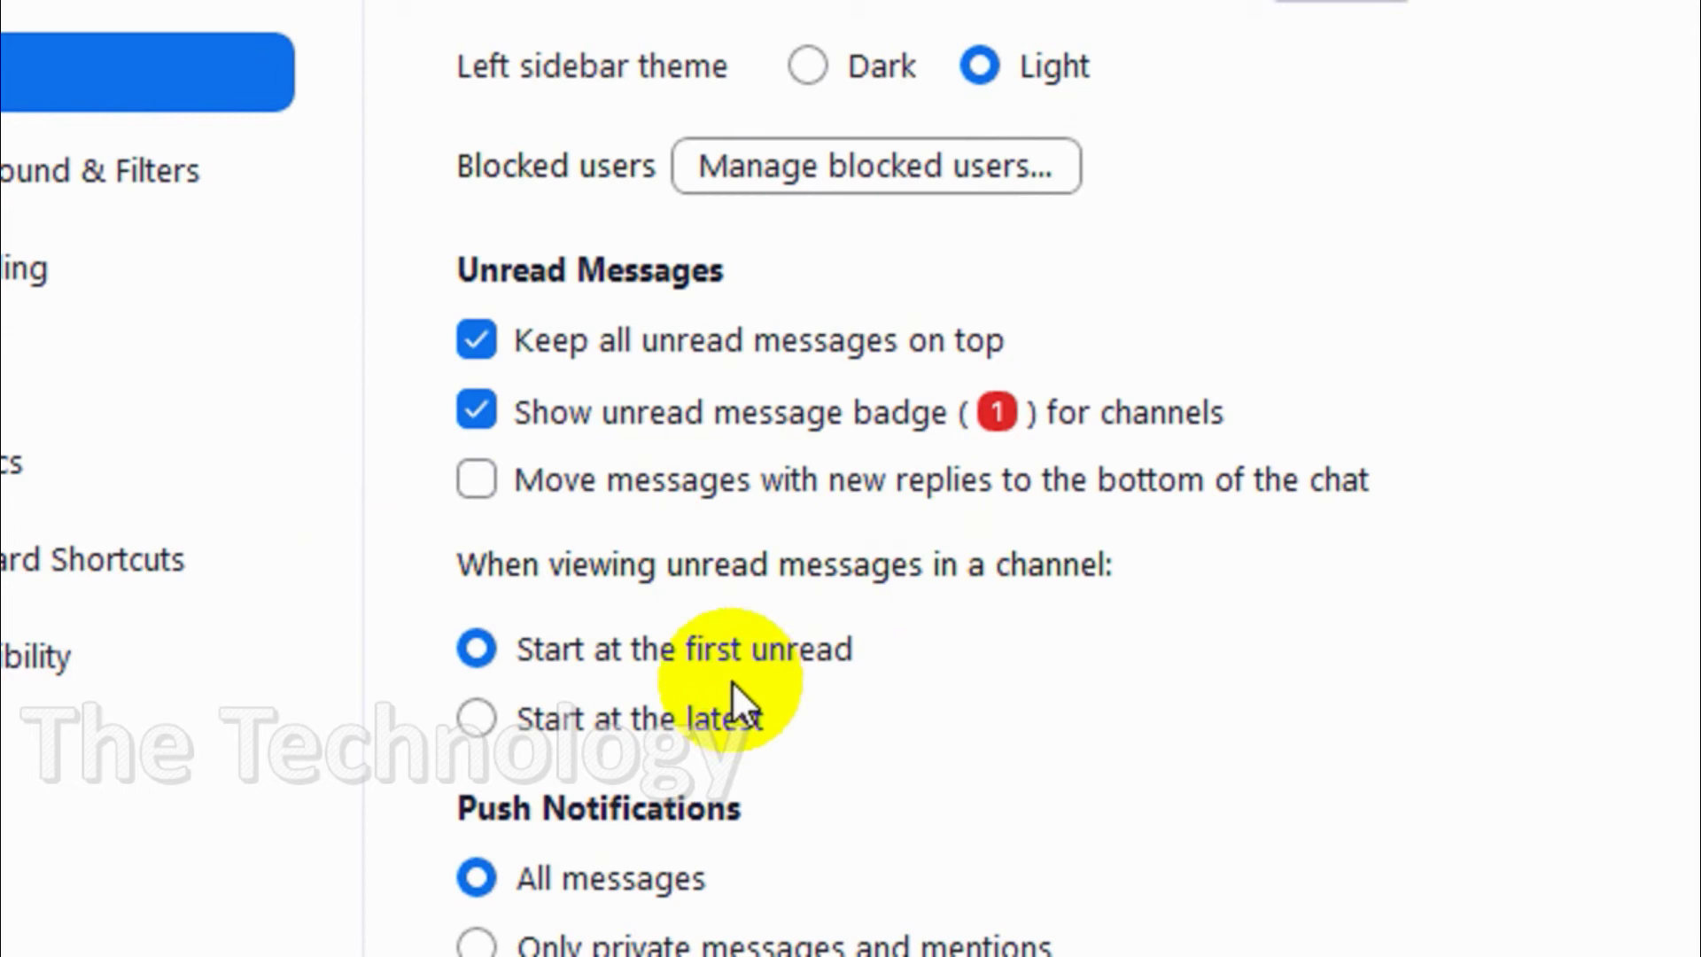
scroll(702, 718, down, 1)
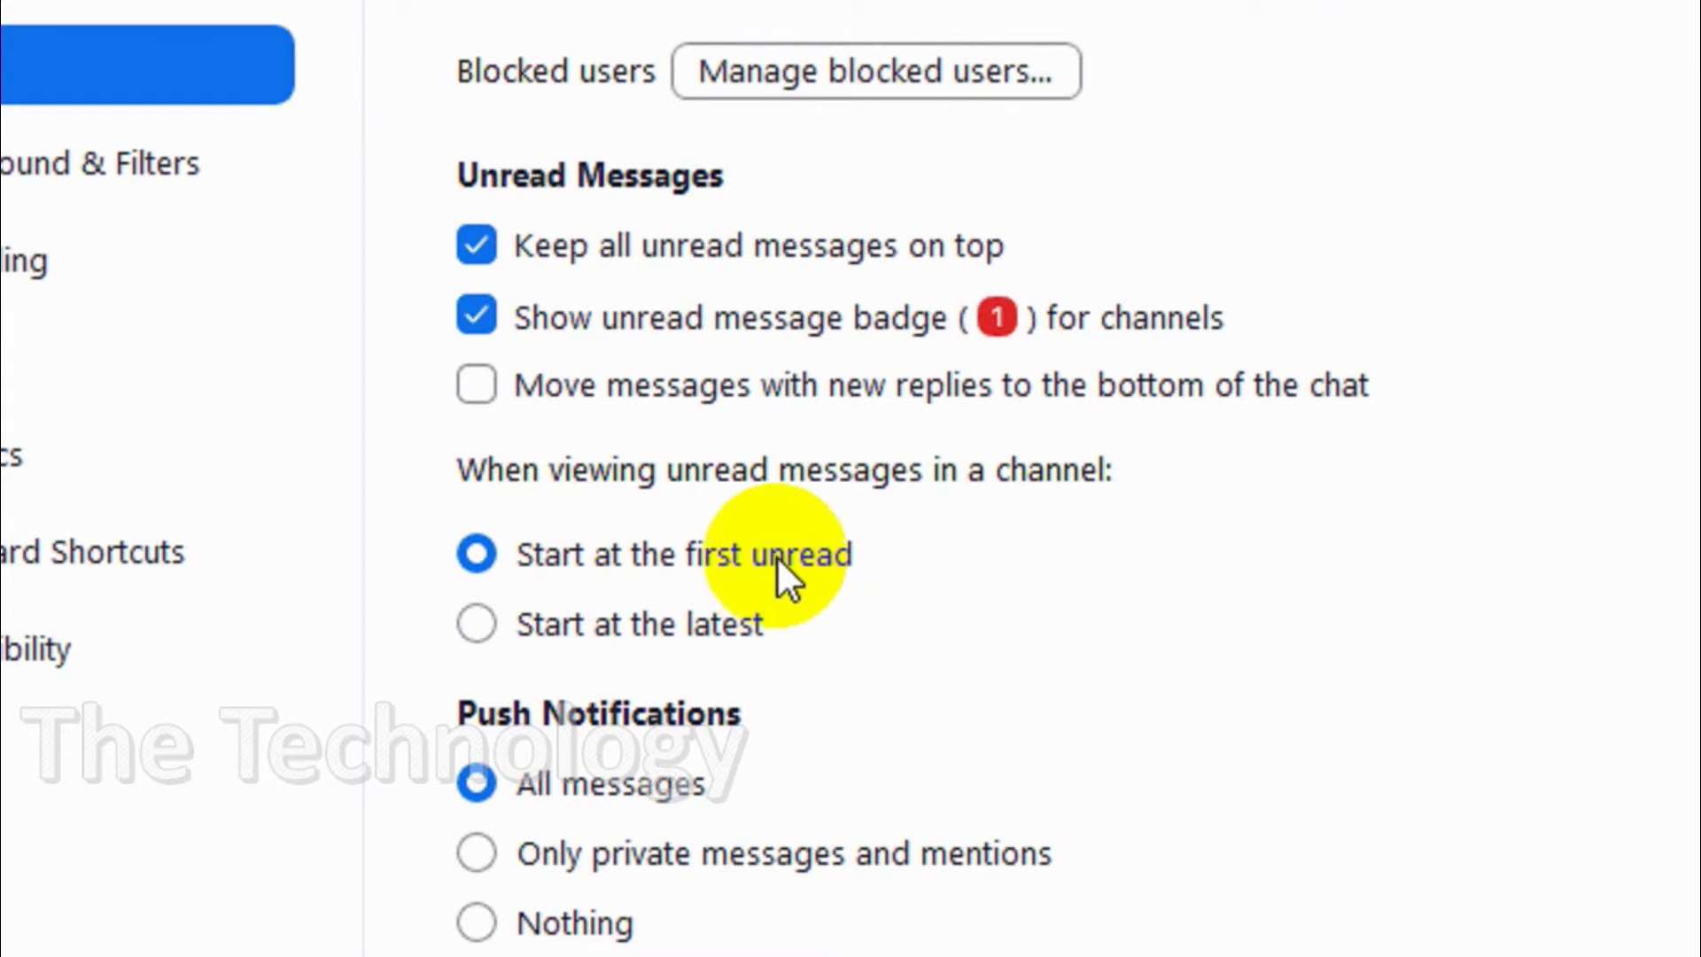
click(611, 624)
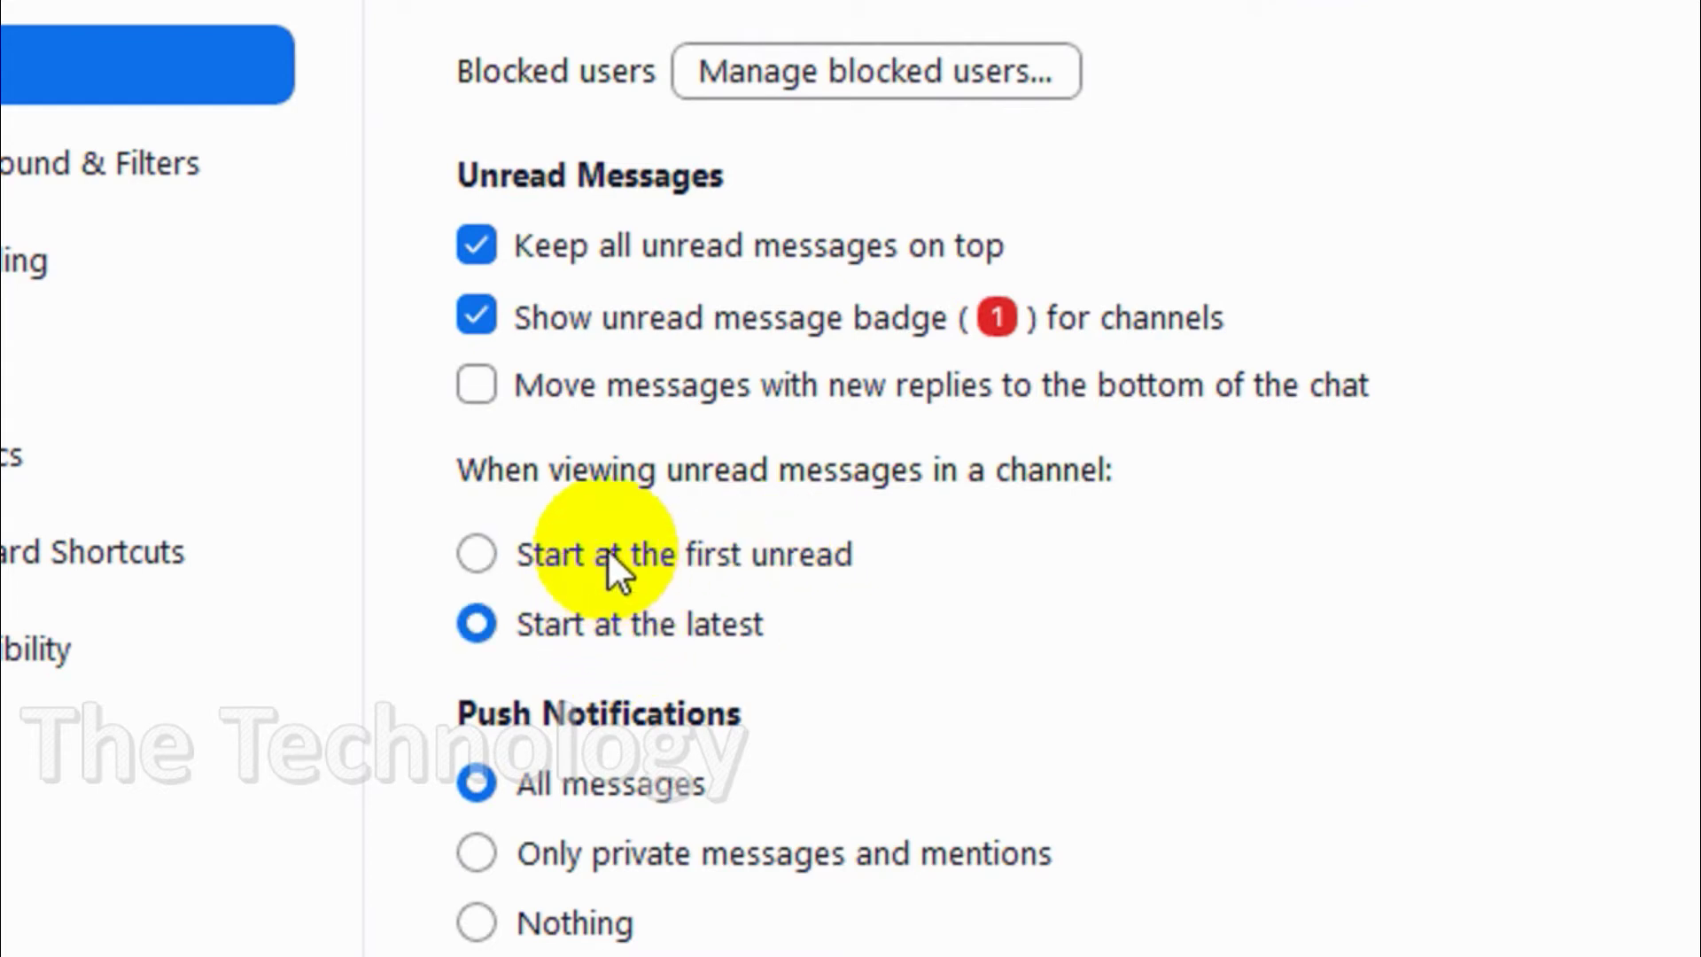
click(731, 551)
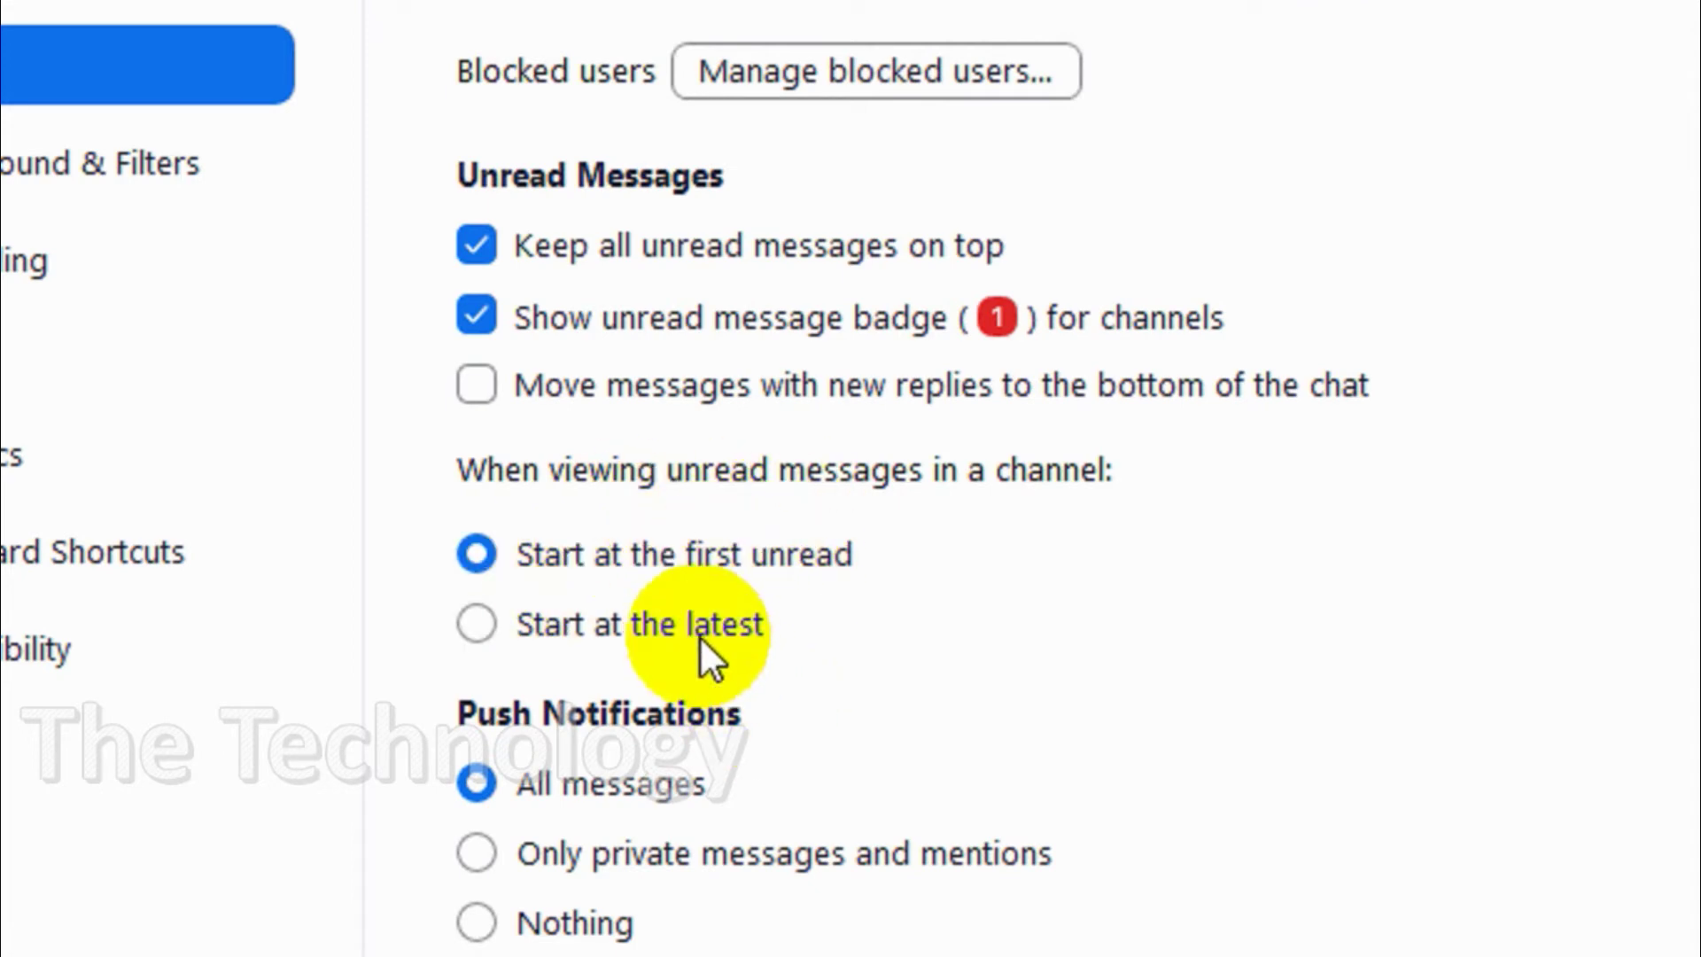
Set push notifications to Nothing and save an exception giving test channel All messages
scroll(744, 717, down, 1)
scroll(742, 700, down, 2)
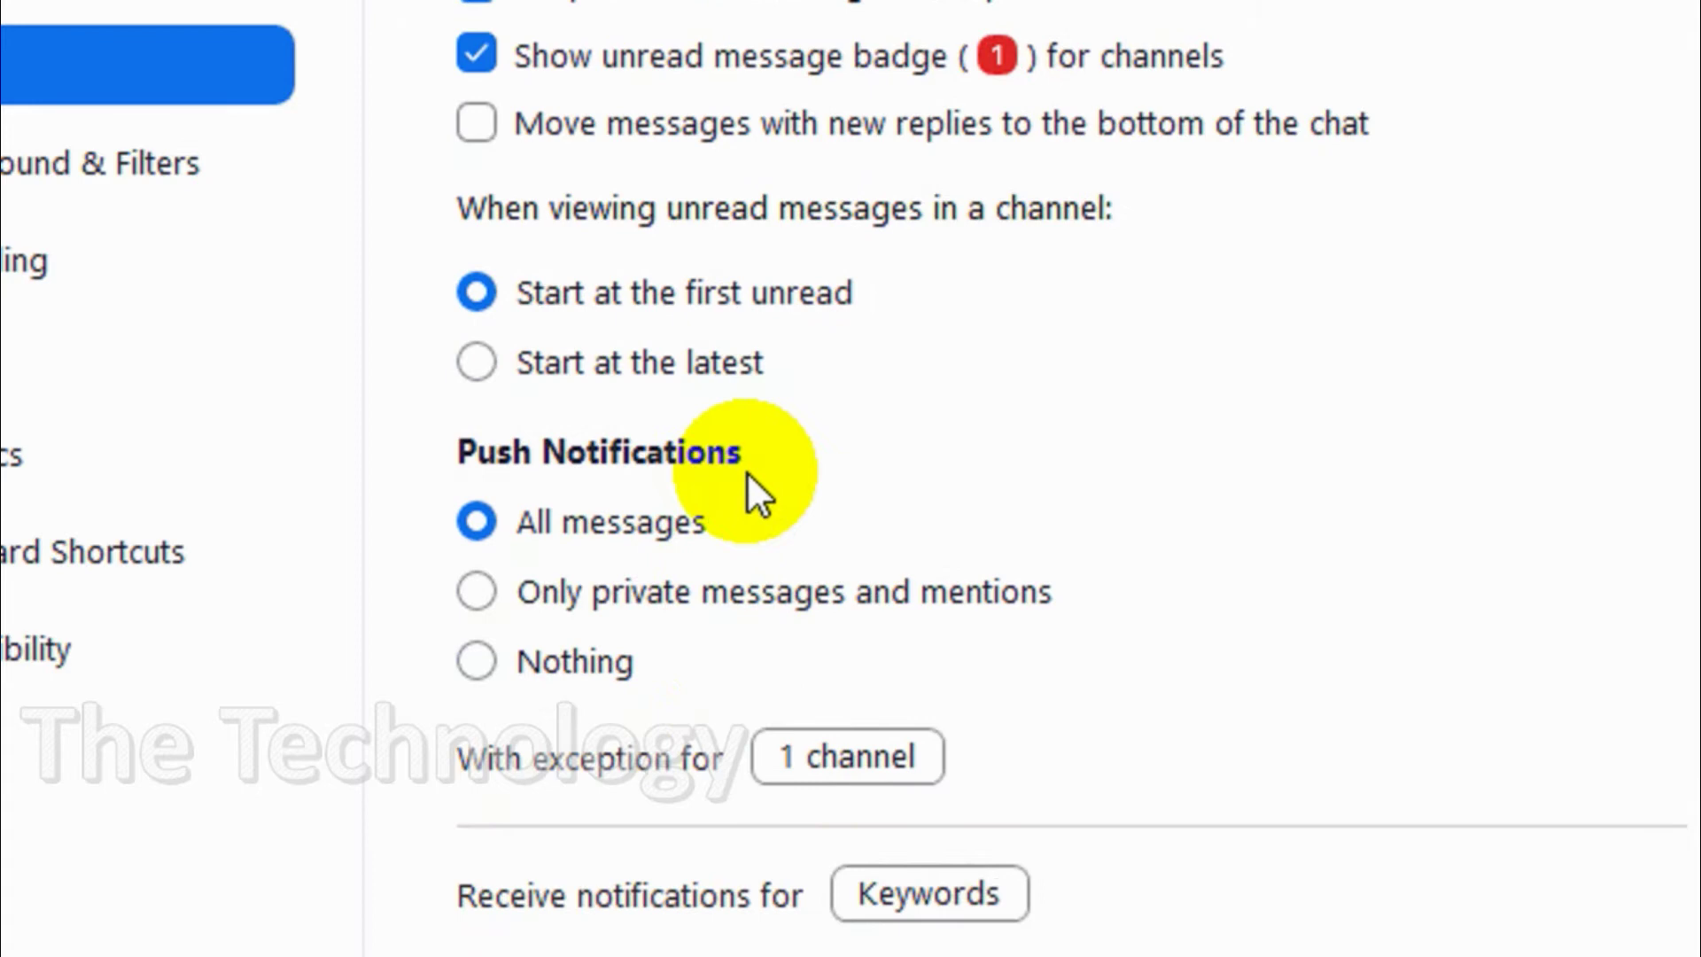
click(817, 585)
click(582, 663)
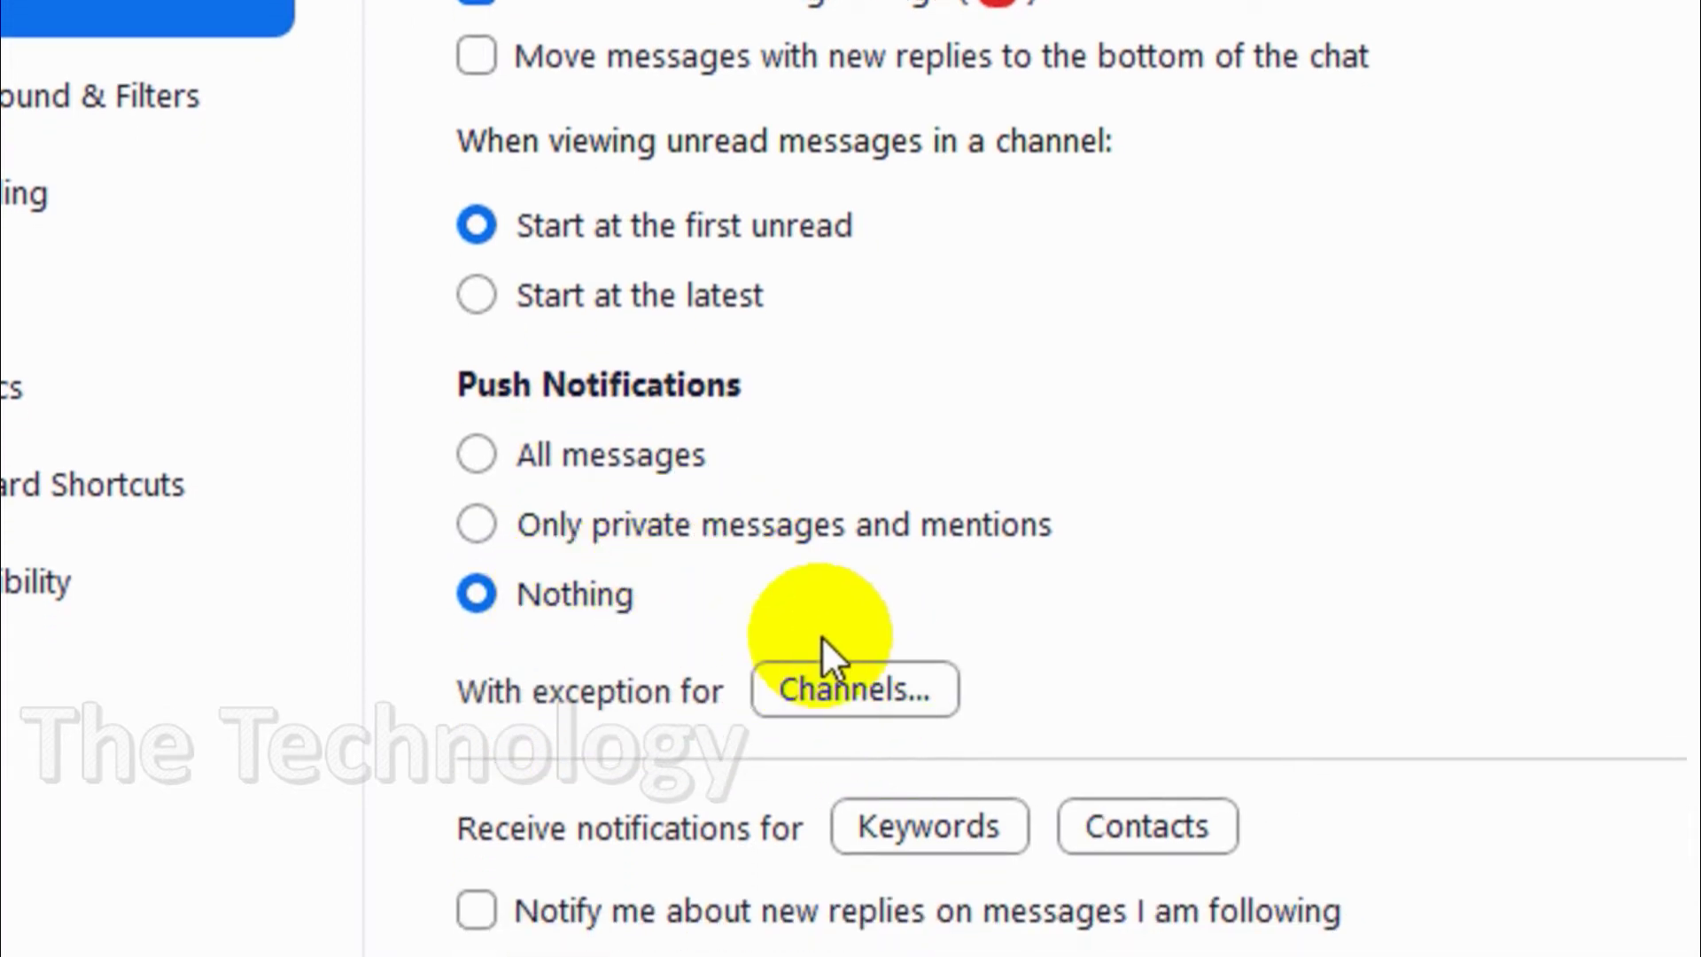
click(831, 682)
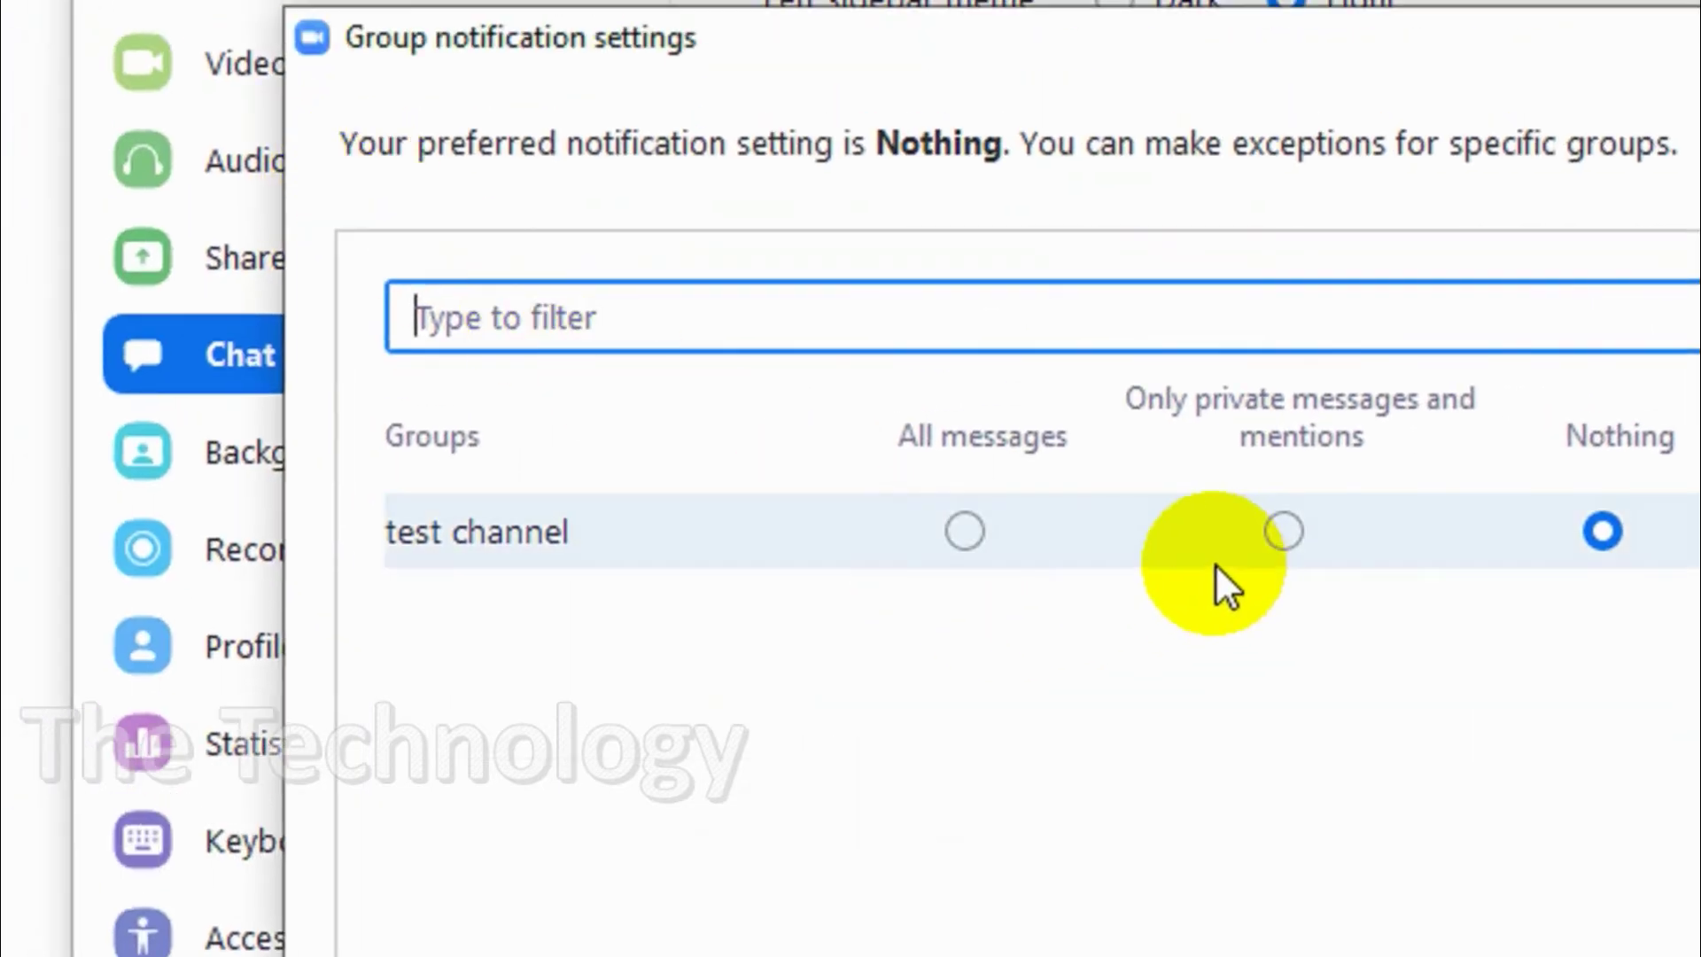
click(985, 549)
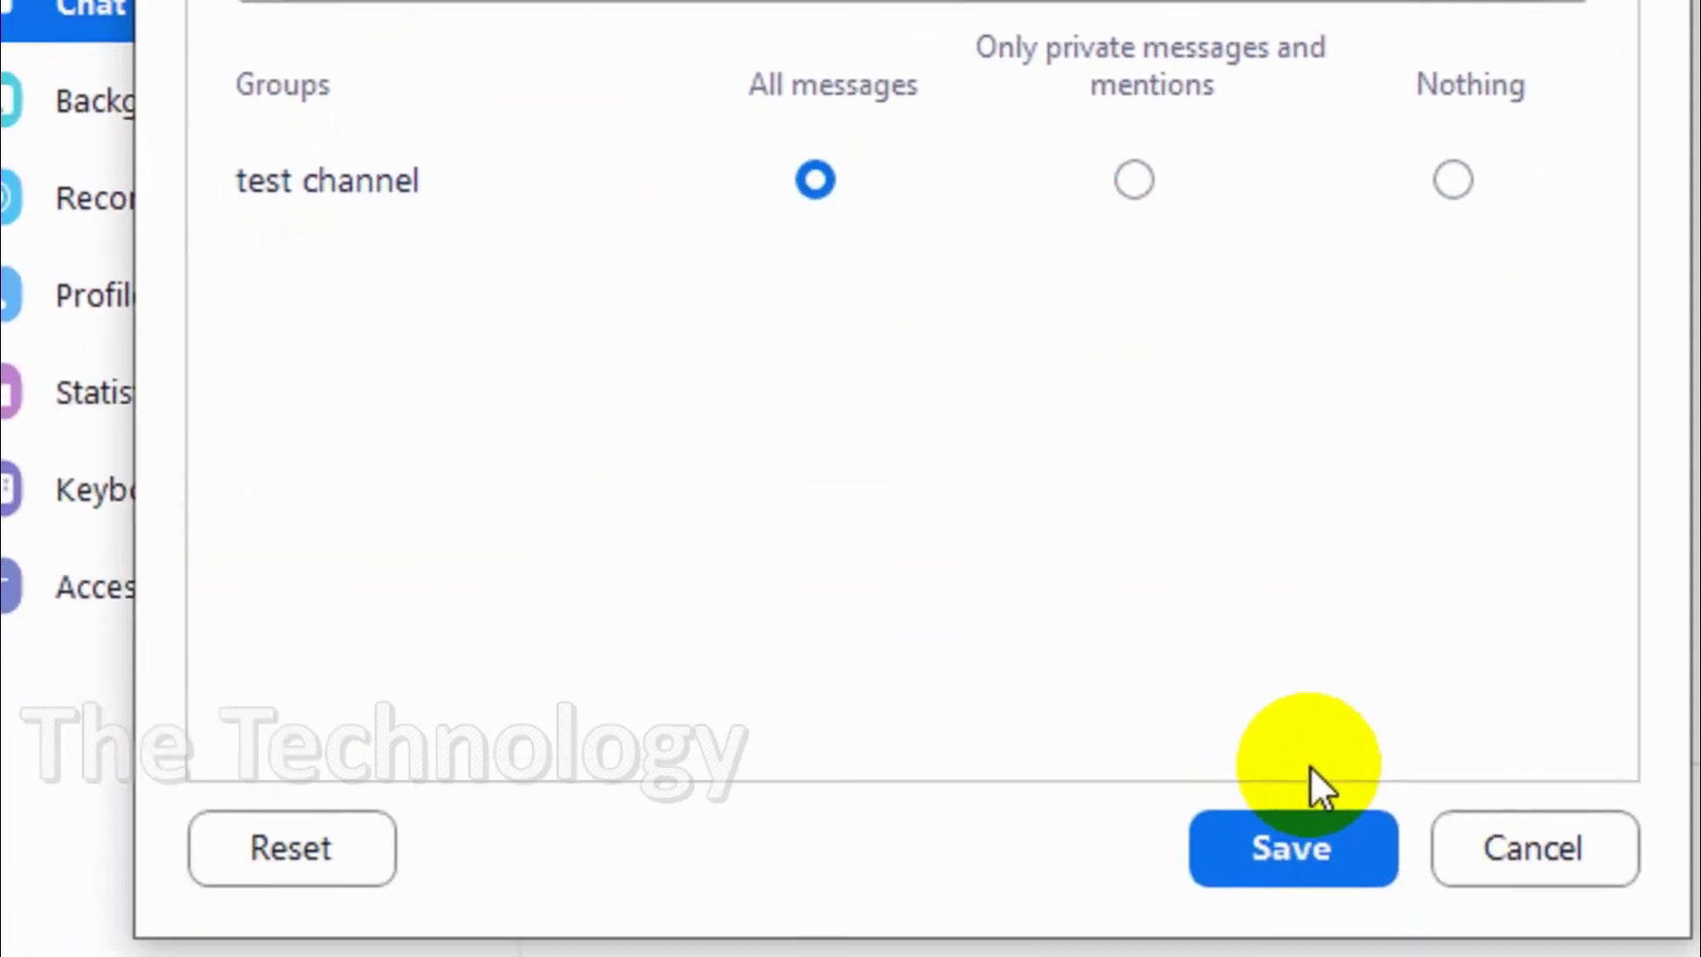
click(1291, 846)
Set push notifications to All messages and save an exception setting test channel to Nothing
click(708, 328)
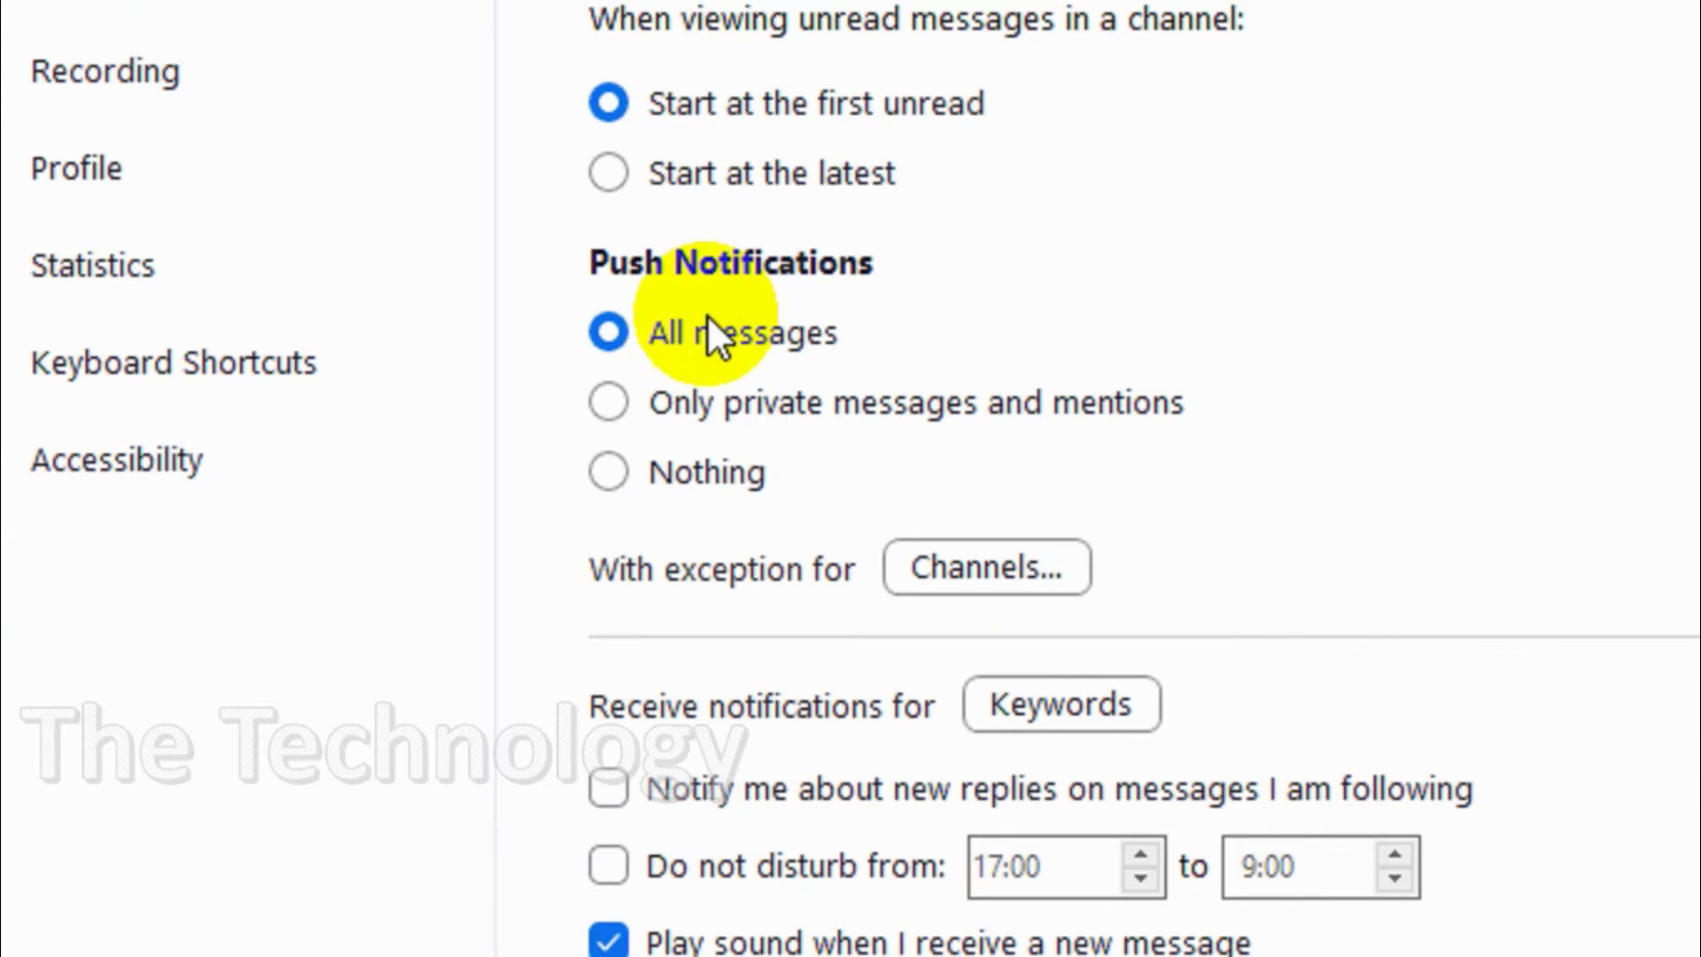
click(978, 585)
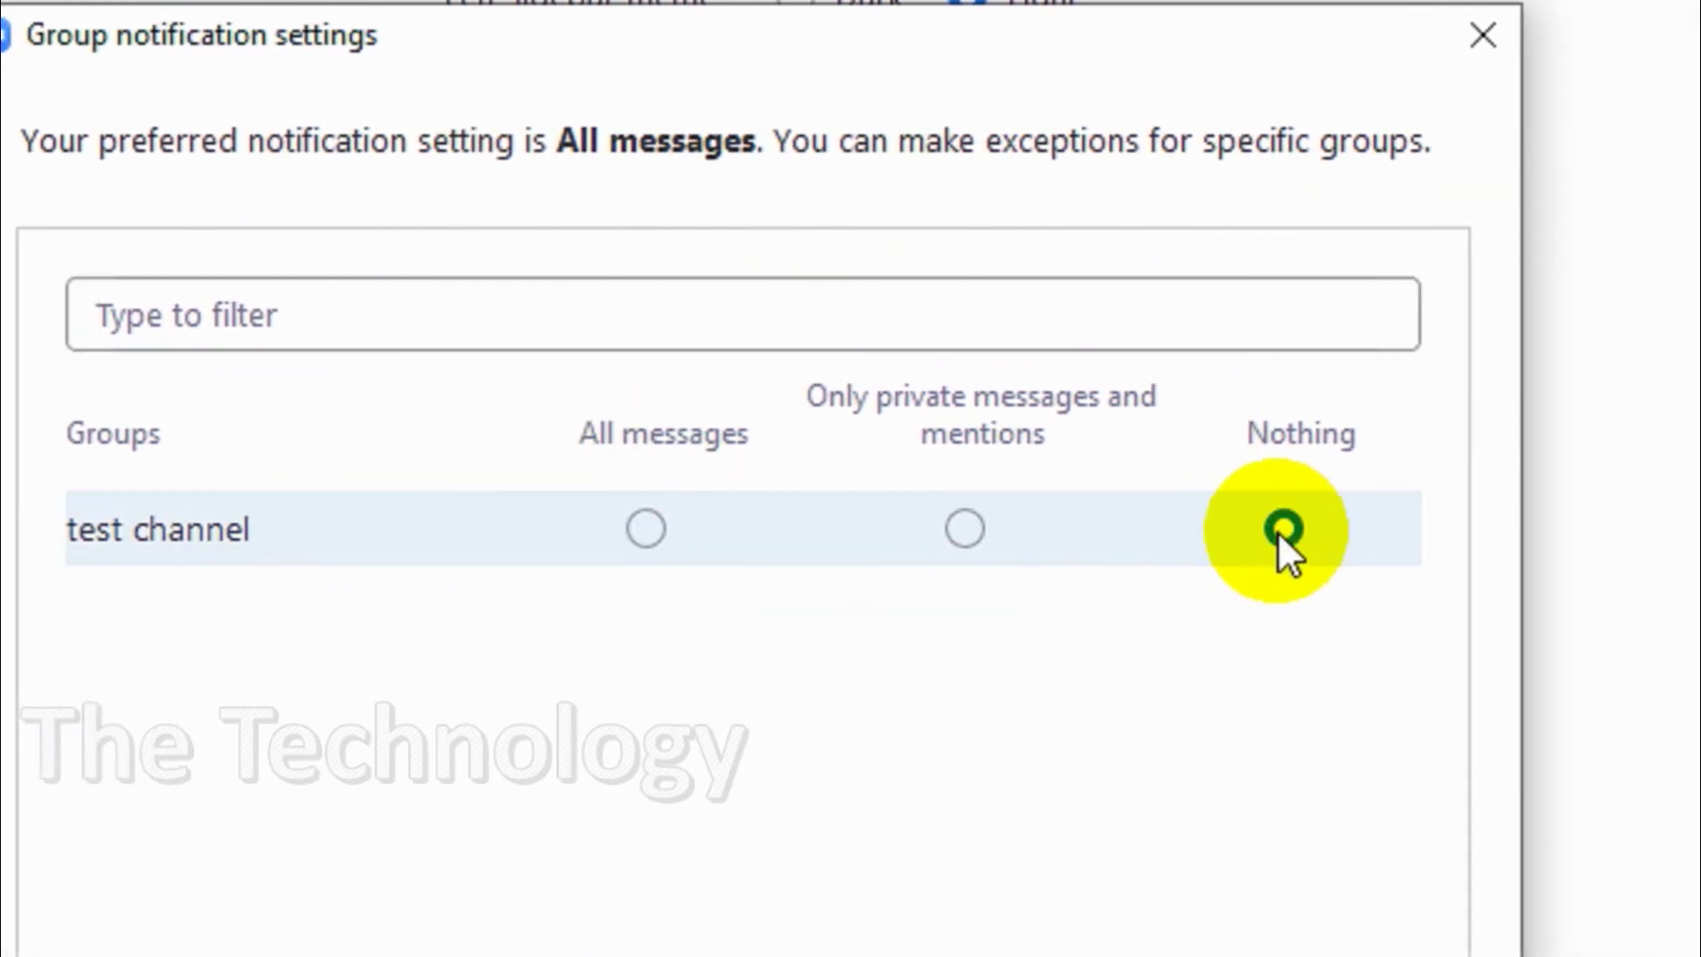
click(1112, 956)
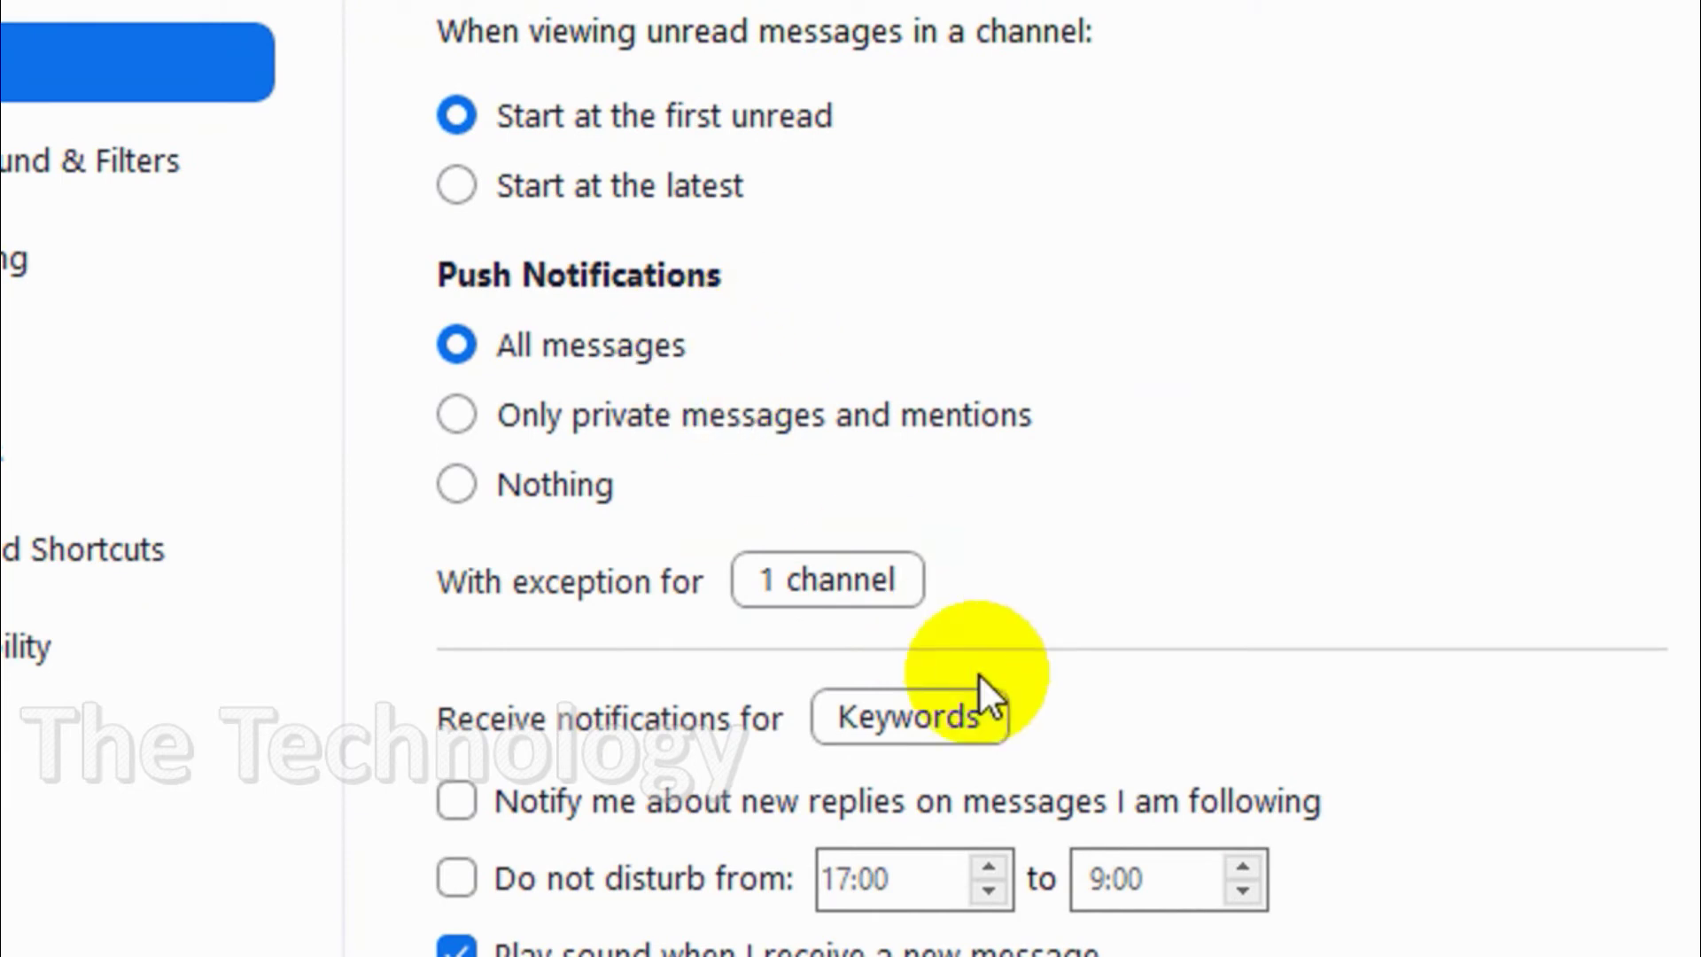
Add "zoom," to the keywords that trigger chat notifications
scroll(939, 673, down, 1)
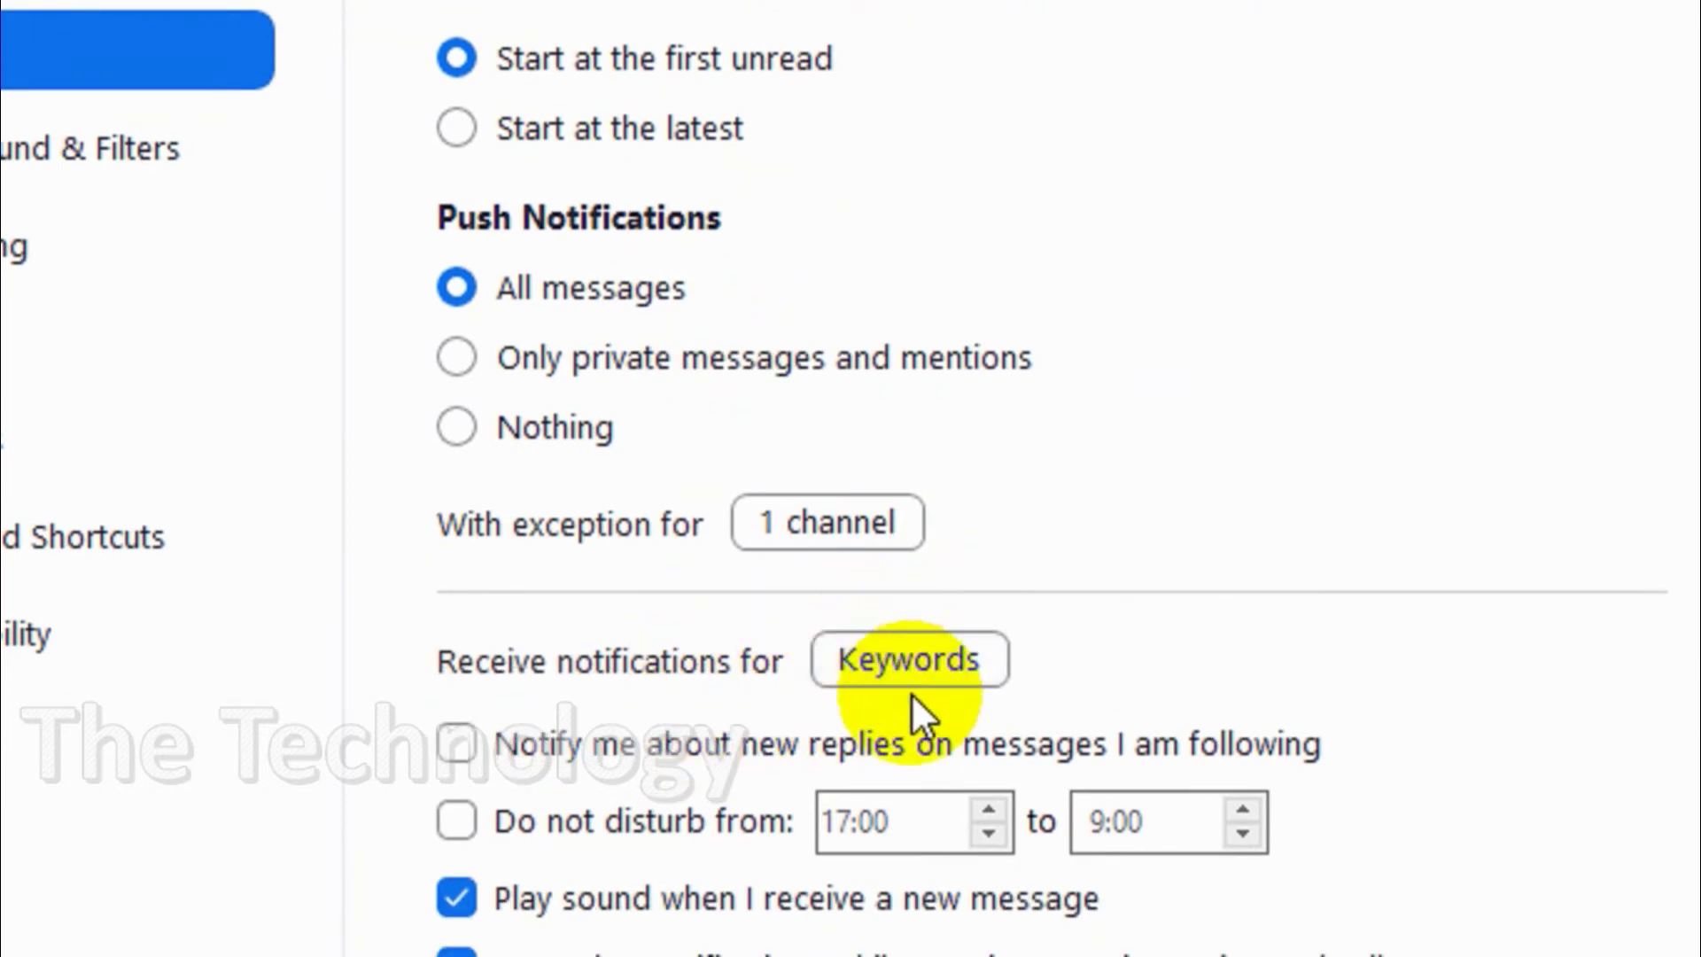
click(900, 663)
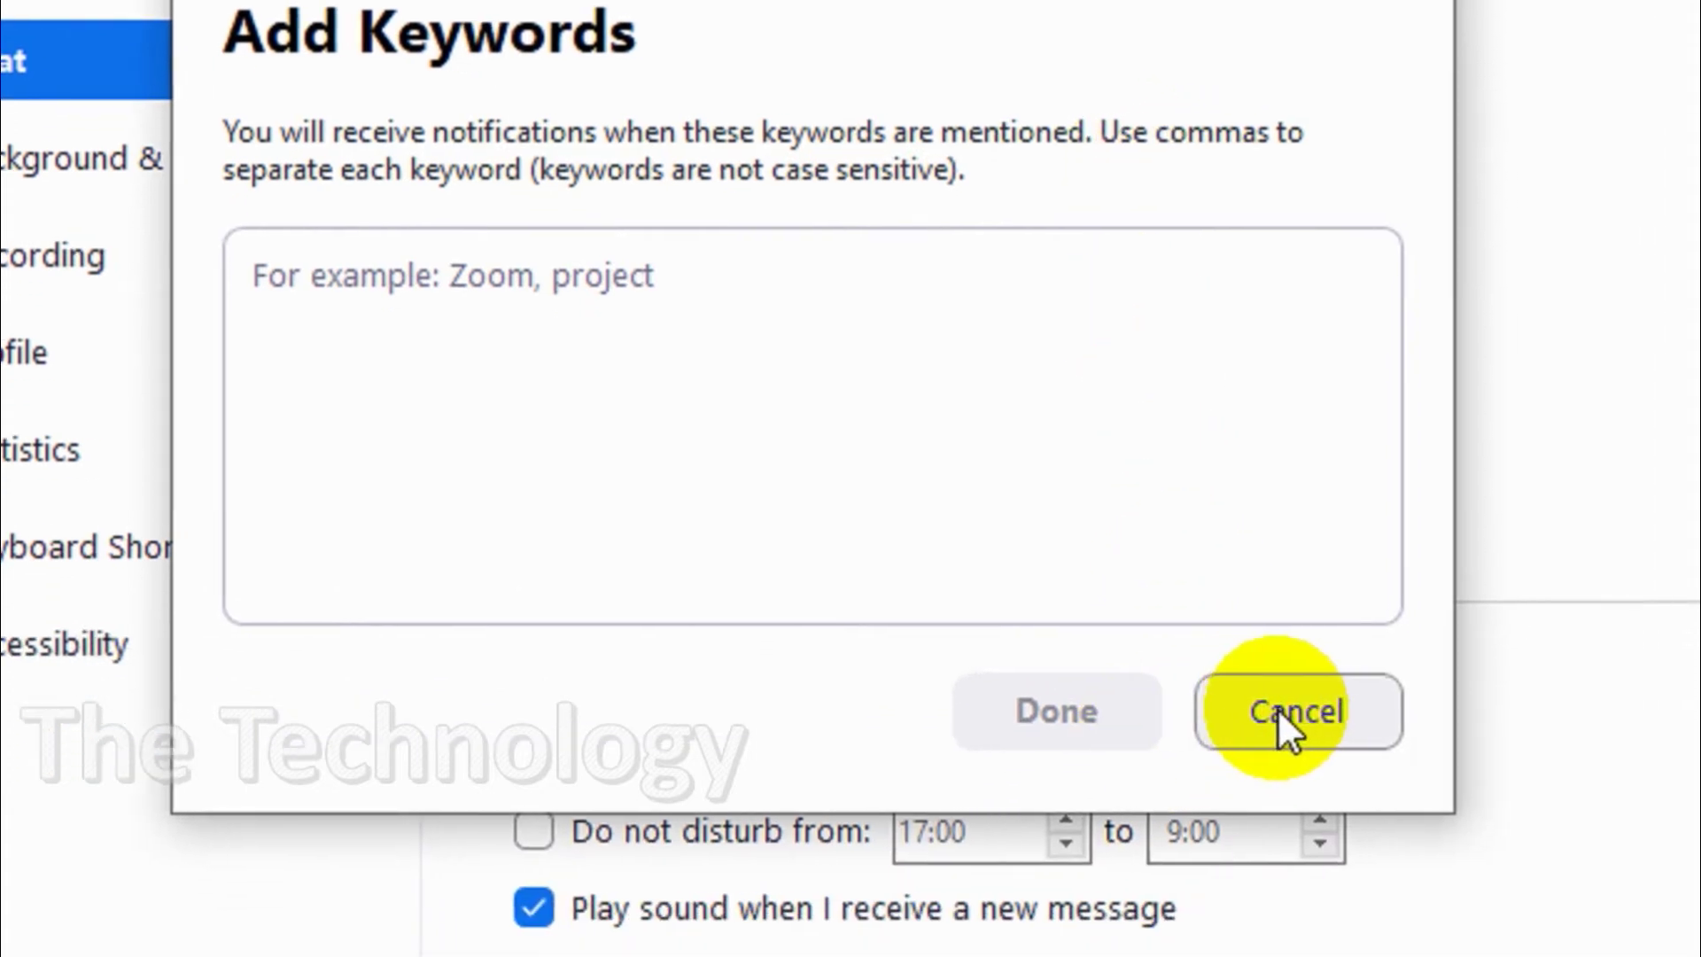
text(zoom,)
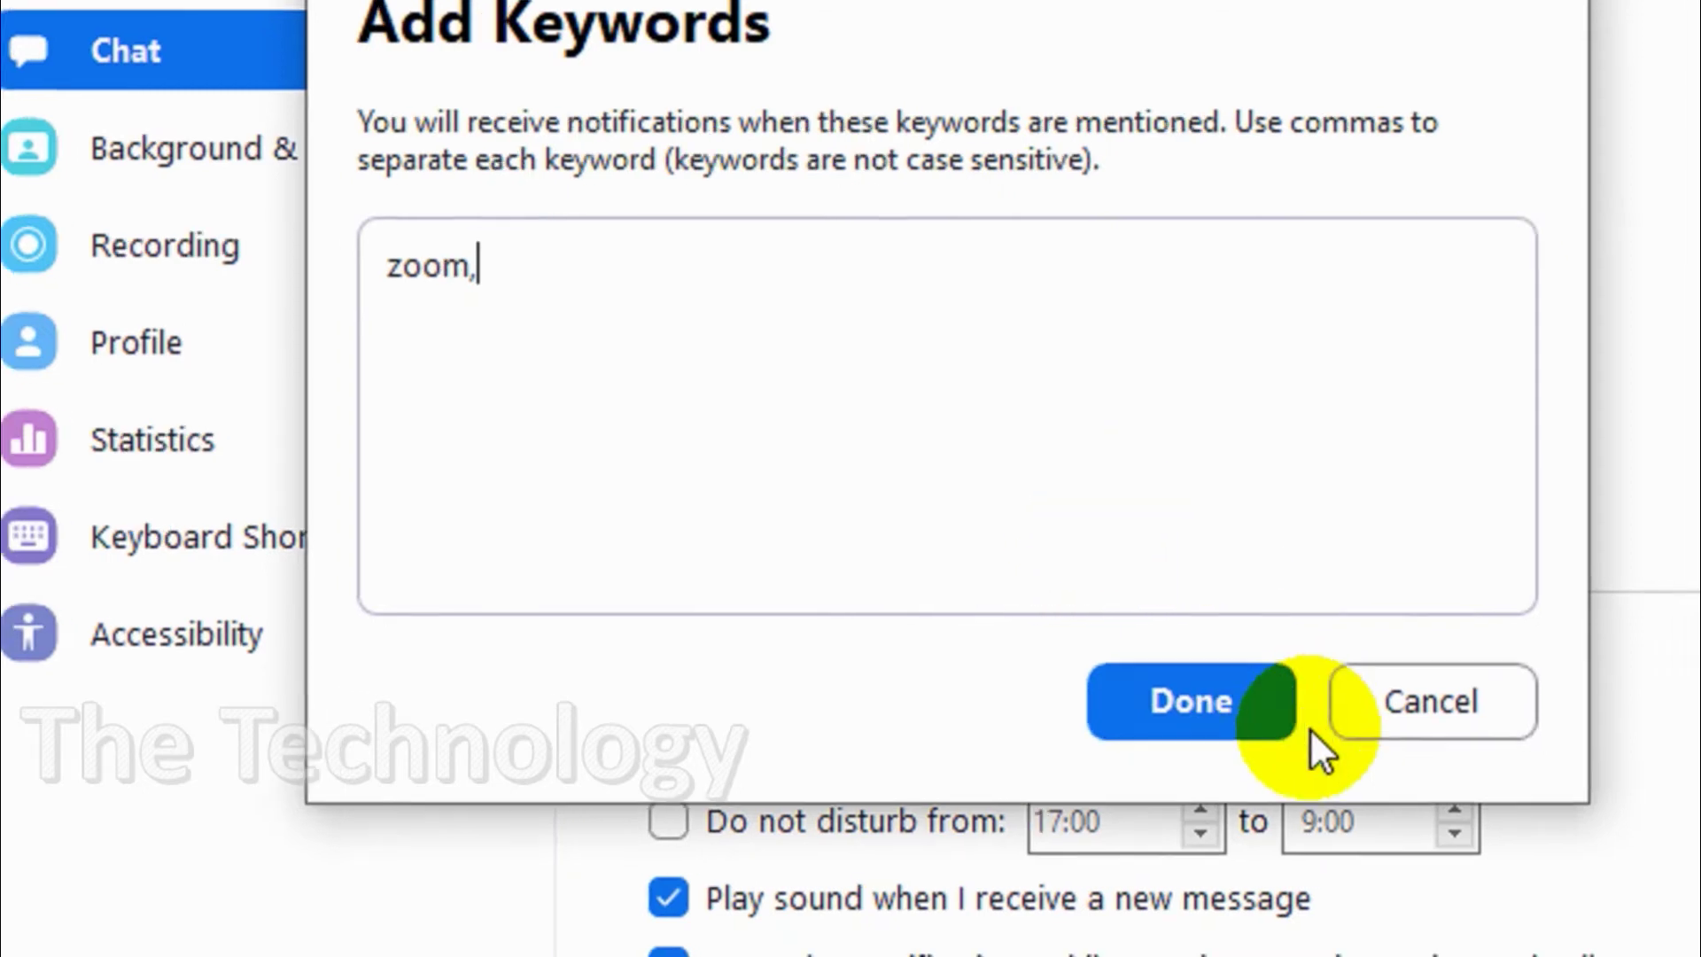
click(1284, 708)
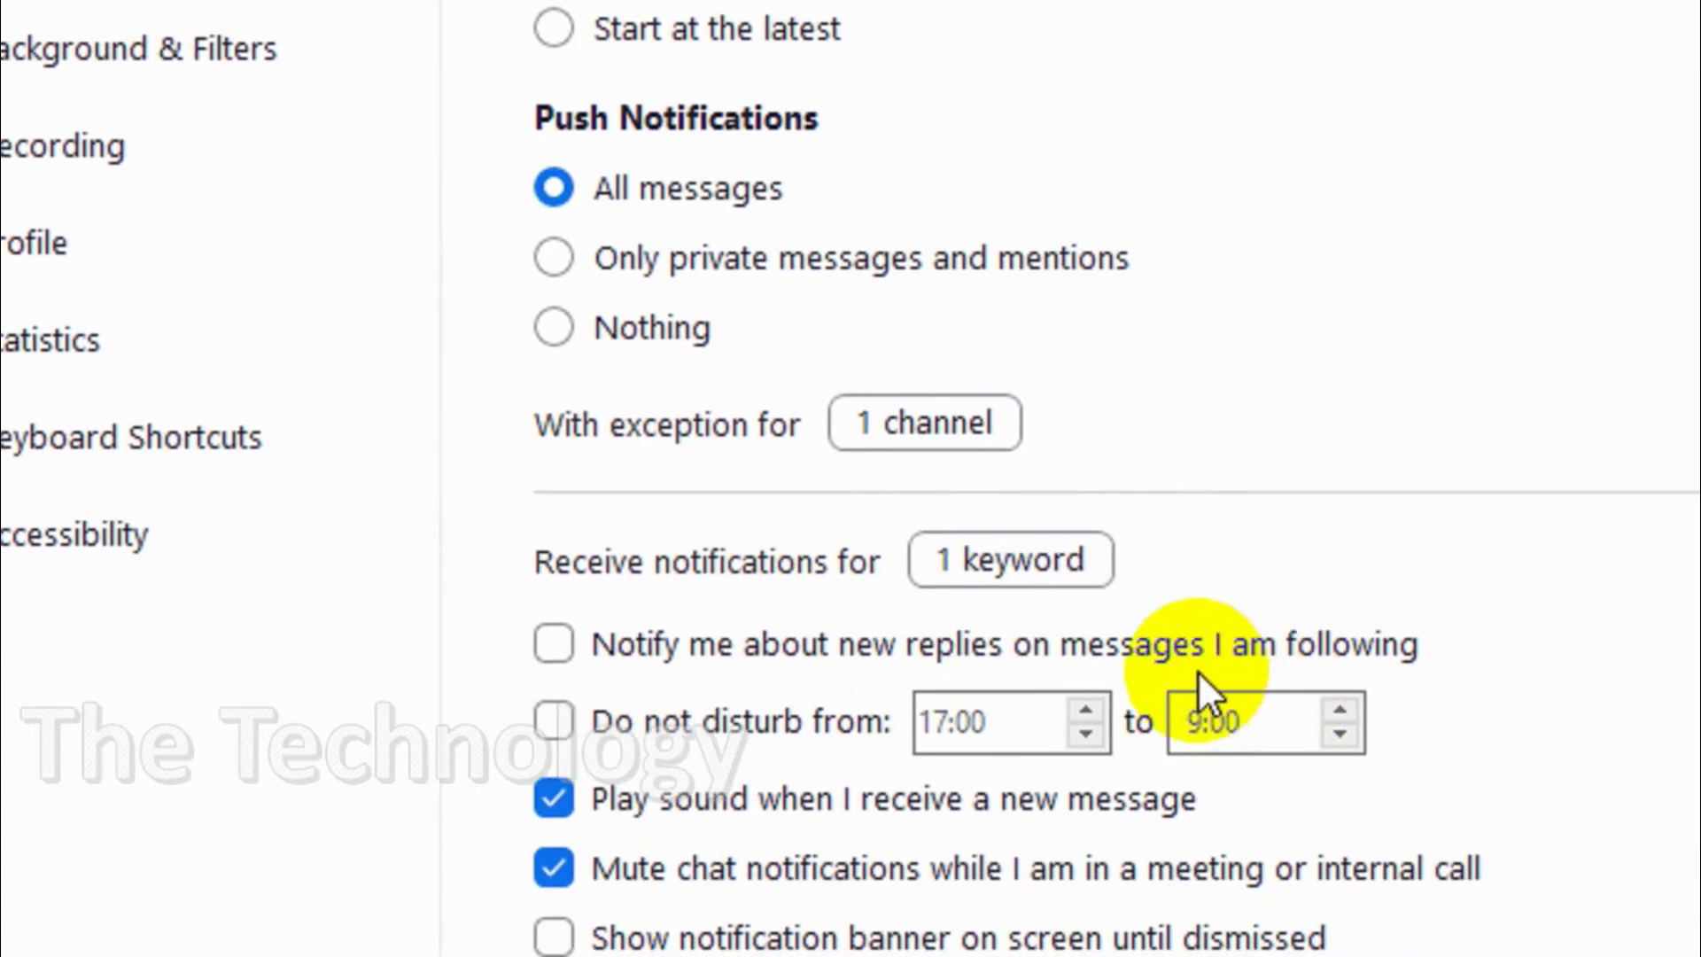
Switch notifications for new replies on followed messages on and back off, and enable the Do not disturb schedule
click(691, 662)
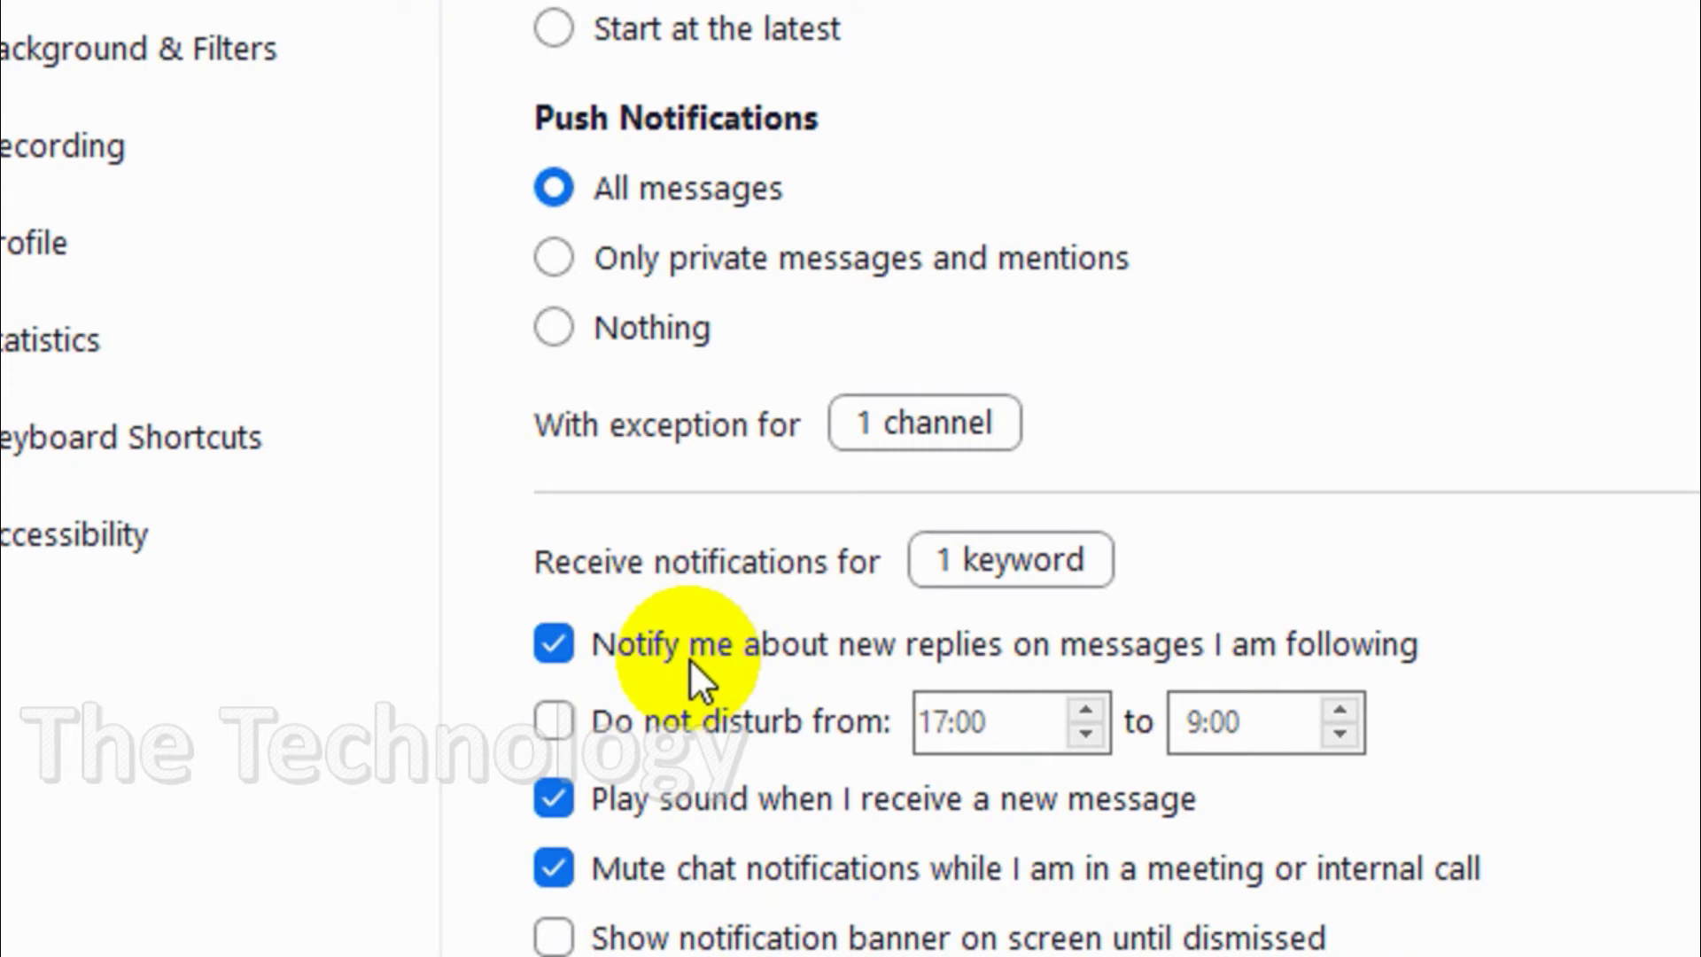
click(1023, 638)
click(751, 725)
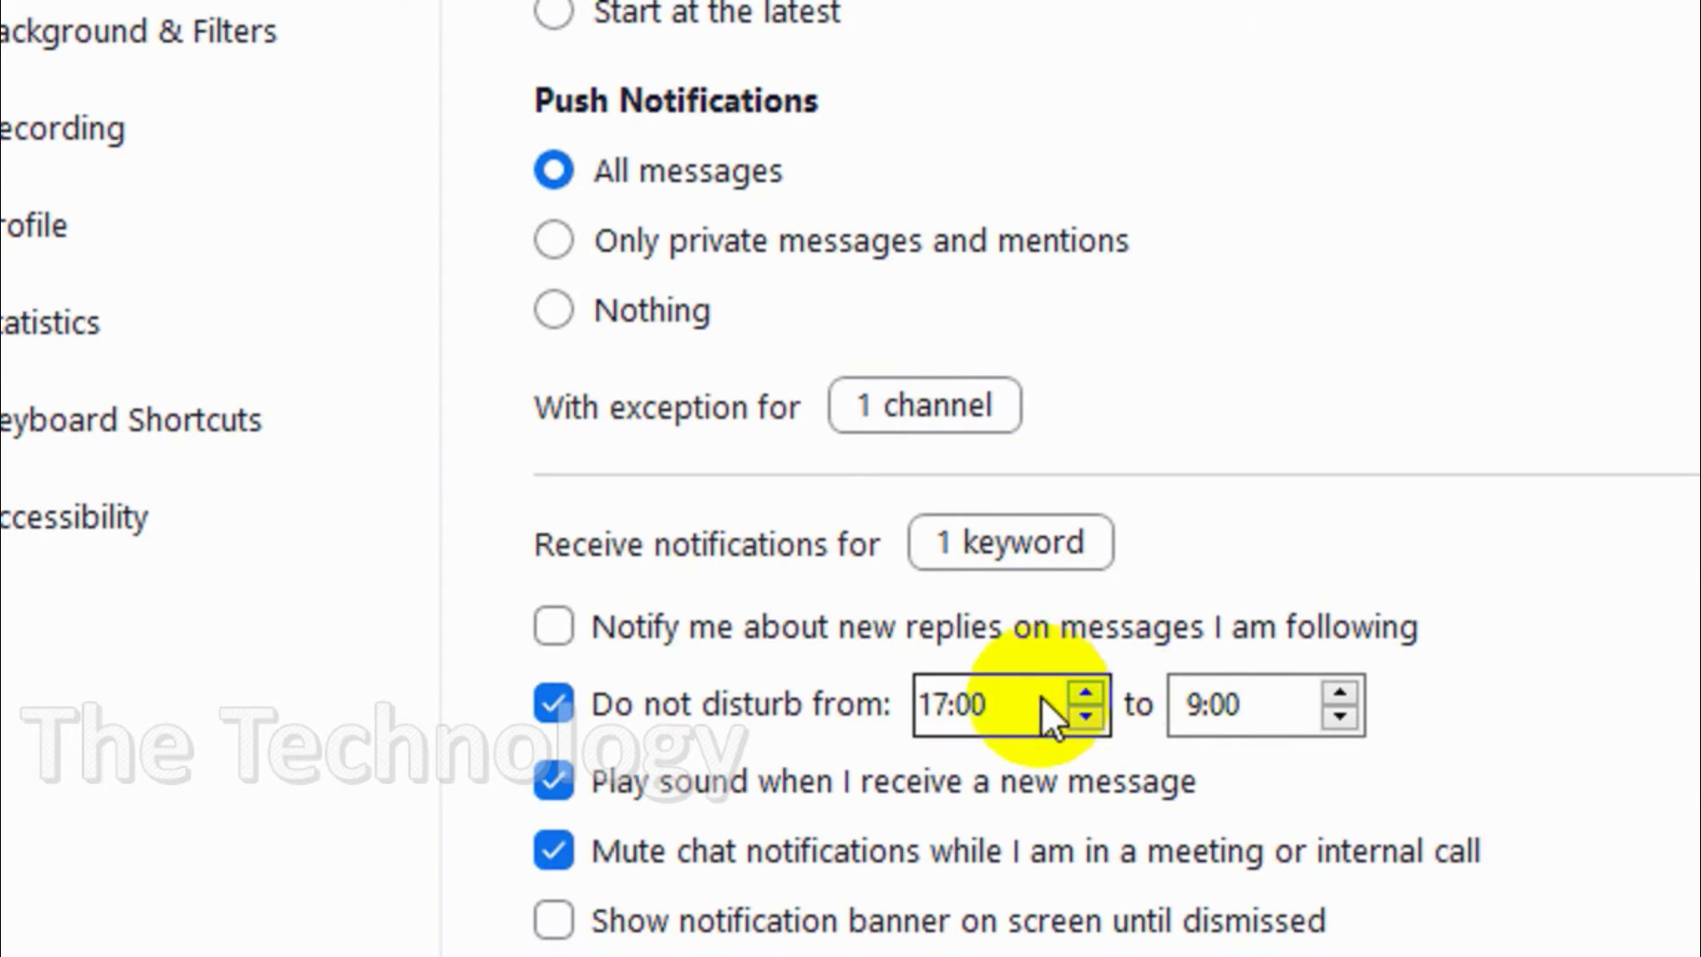
Set the Do not disturb schedule to run from 0:00 to 7:00
click(946, 701)
click(939, 700)
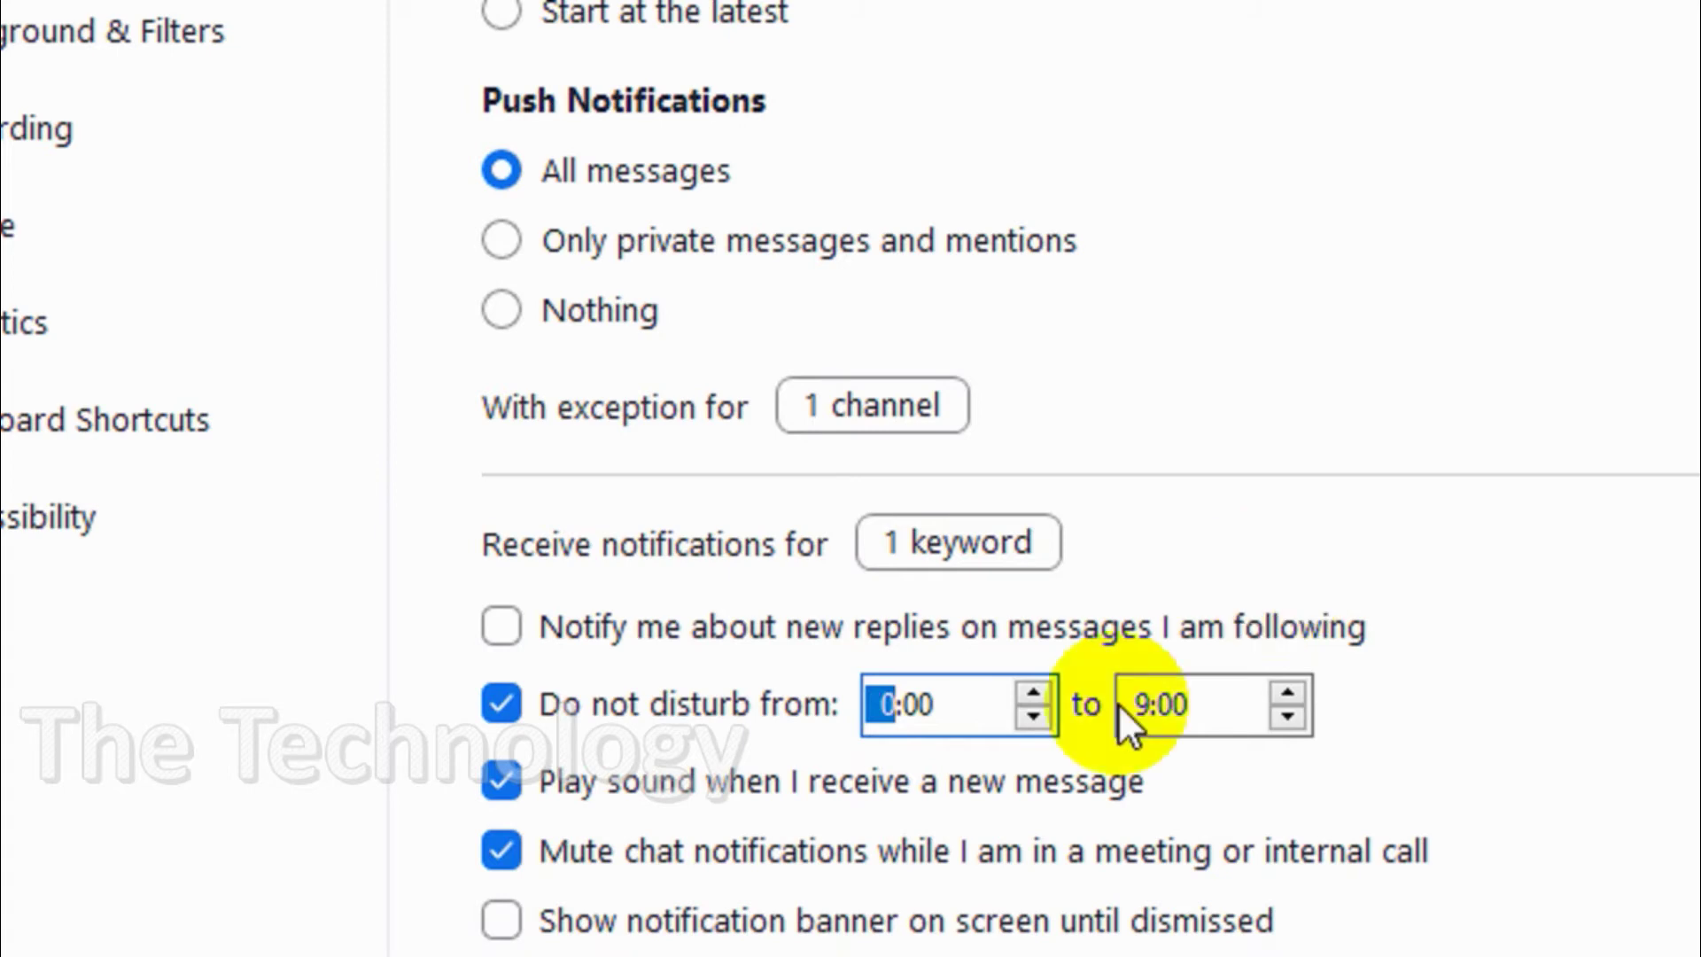
click(1152, 717)
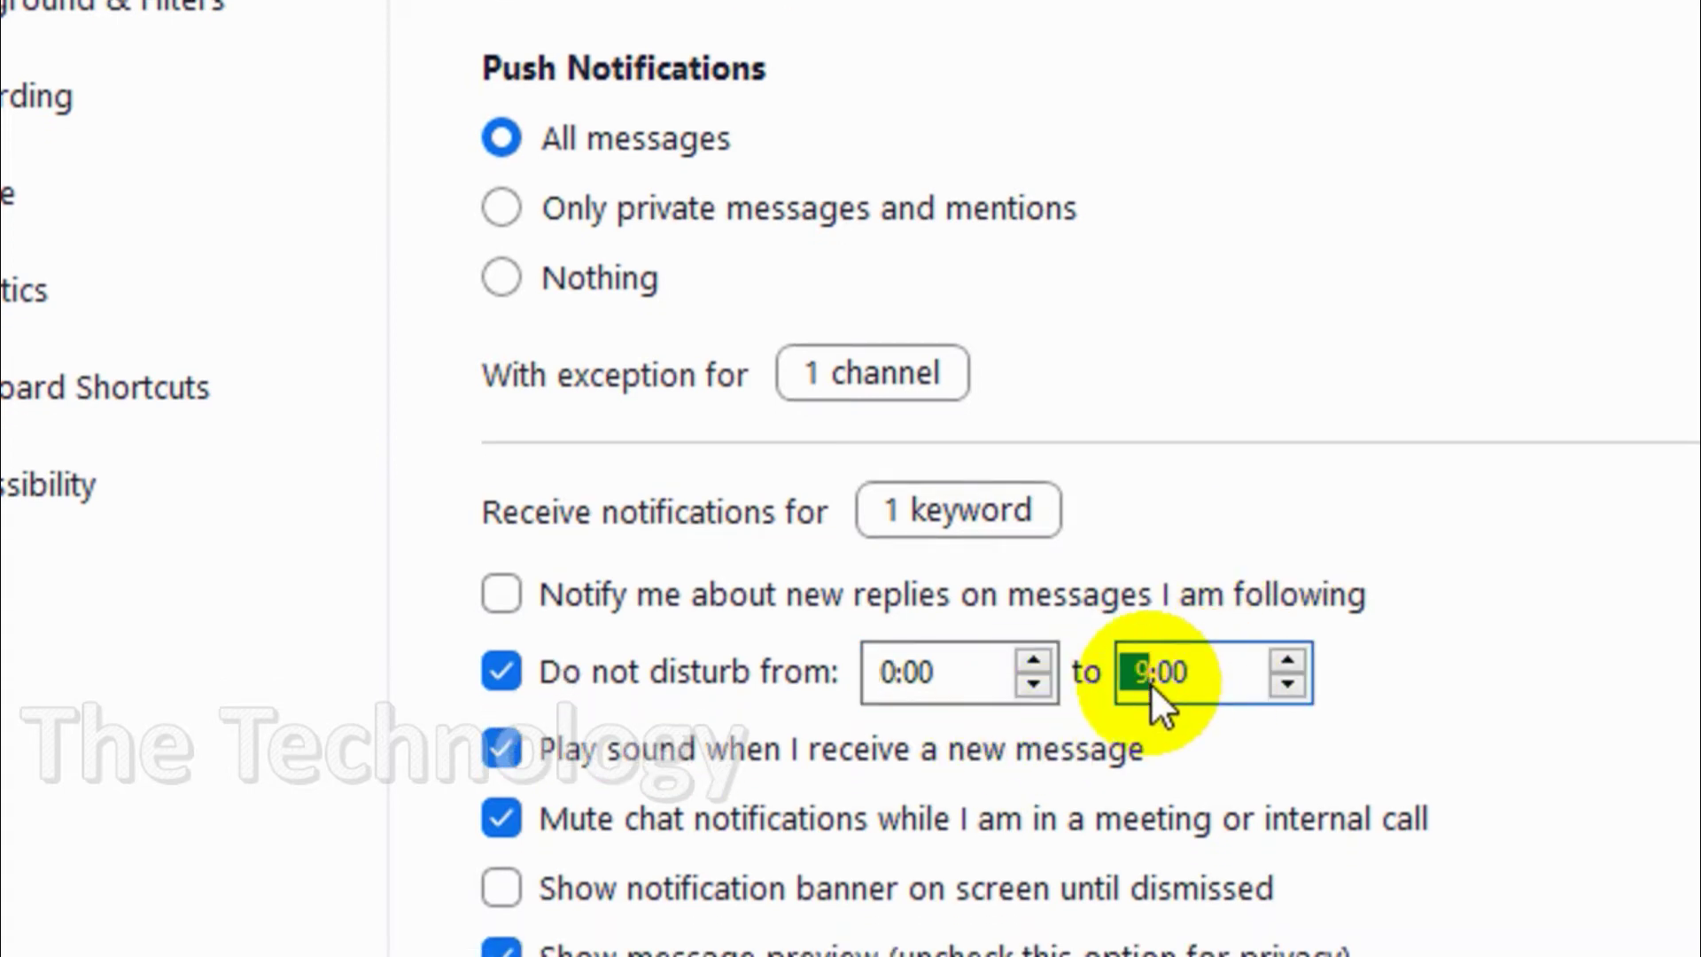
text(7)
click(1382, 695)
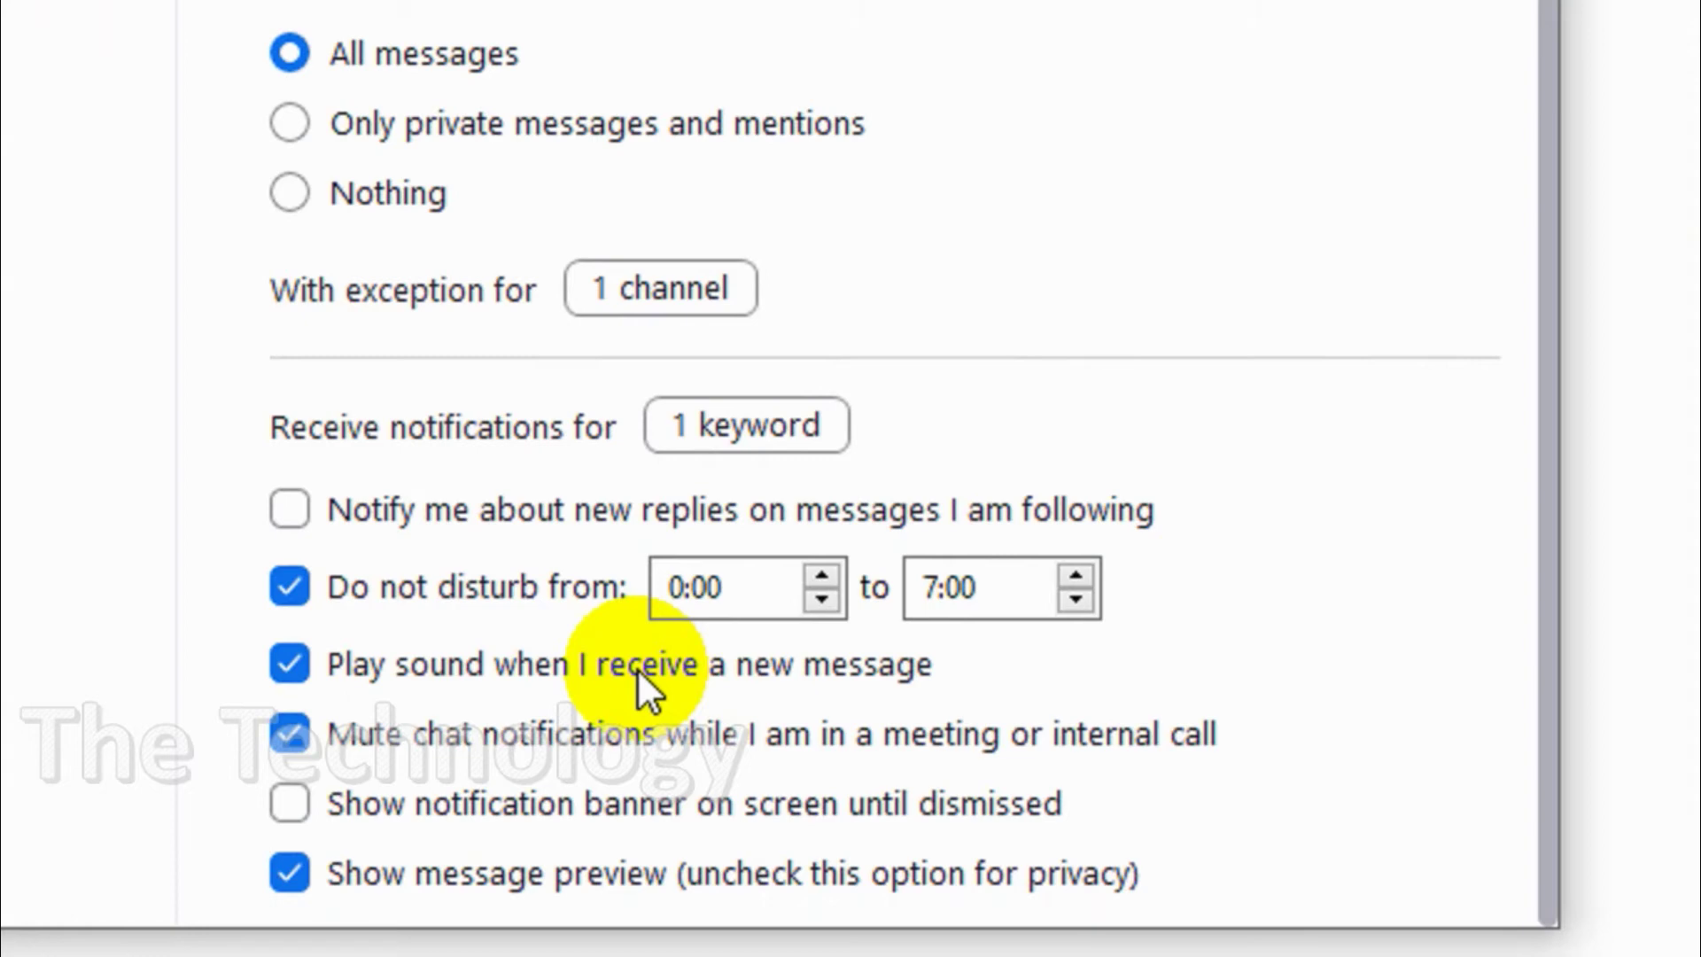
Turn off the sound for new messages, and switch the on-screen notification banner until dismissed on and back off
click(636, 668)
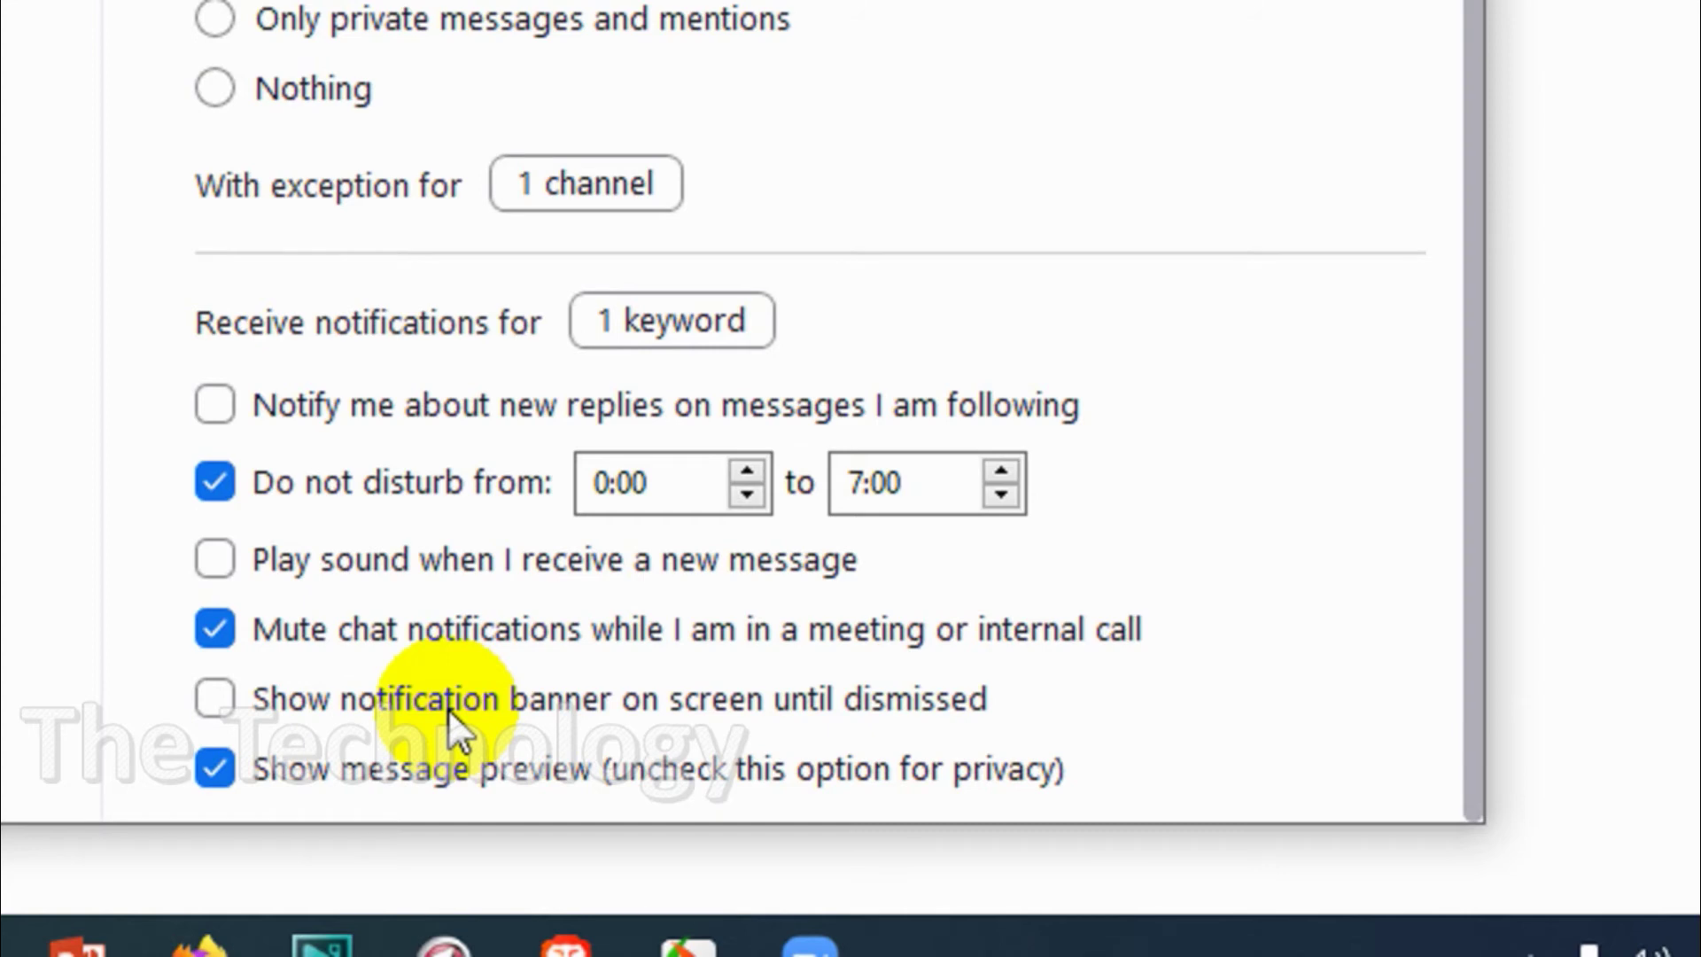
click(448, 709)
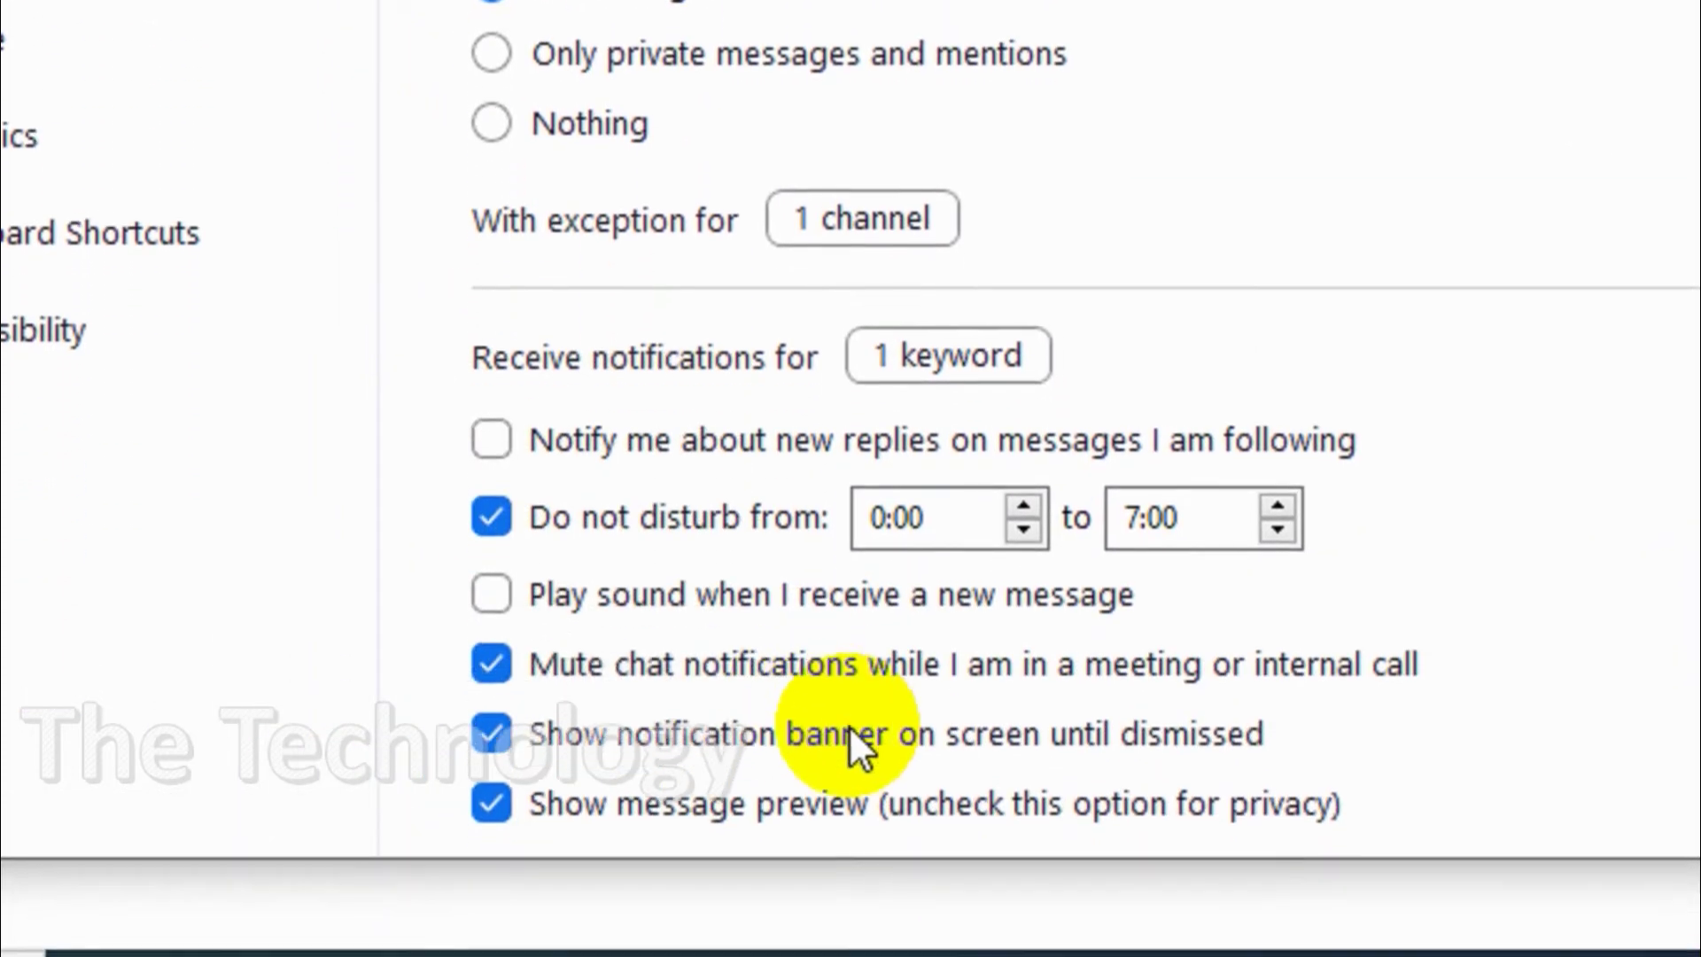
click(861, 717)
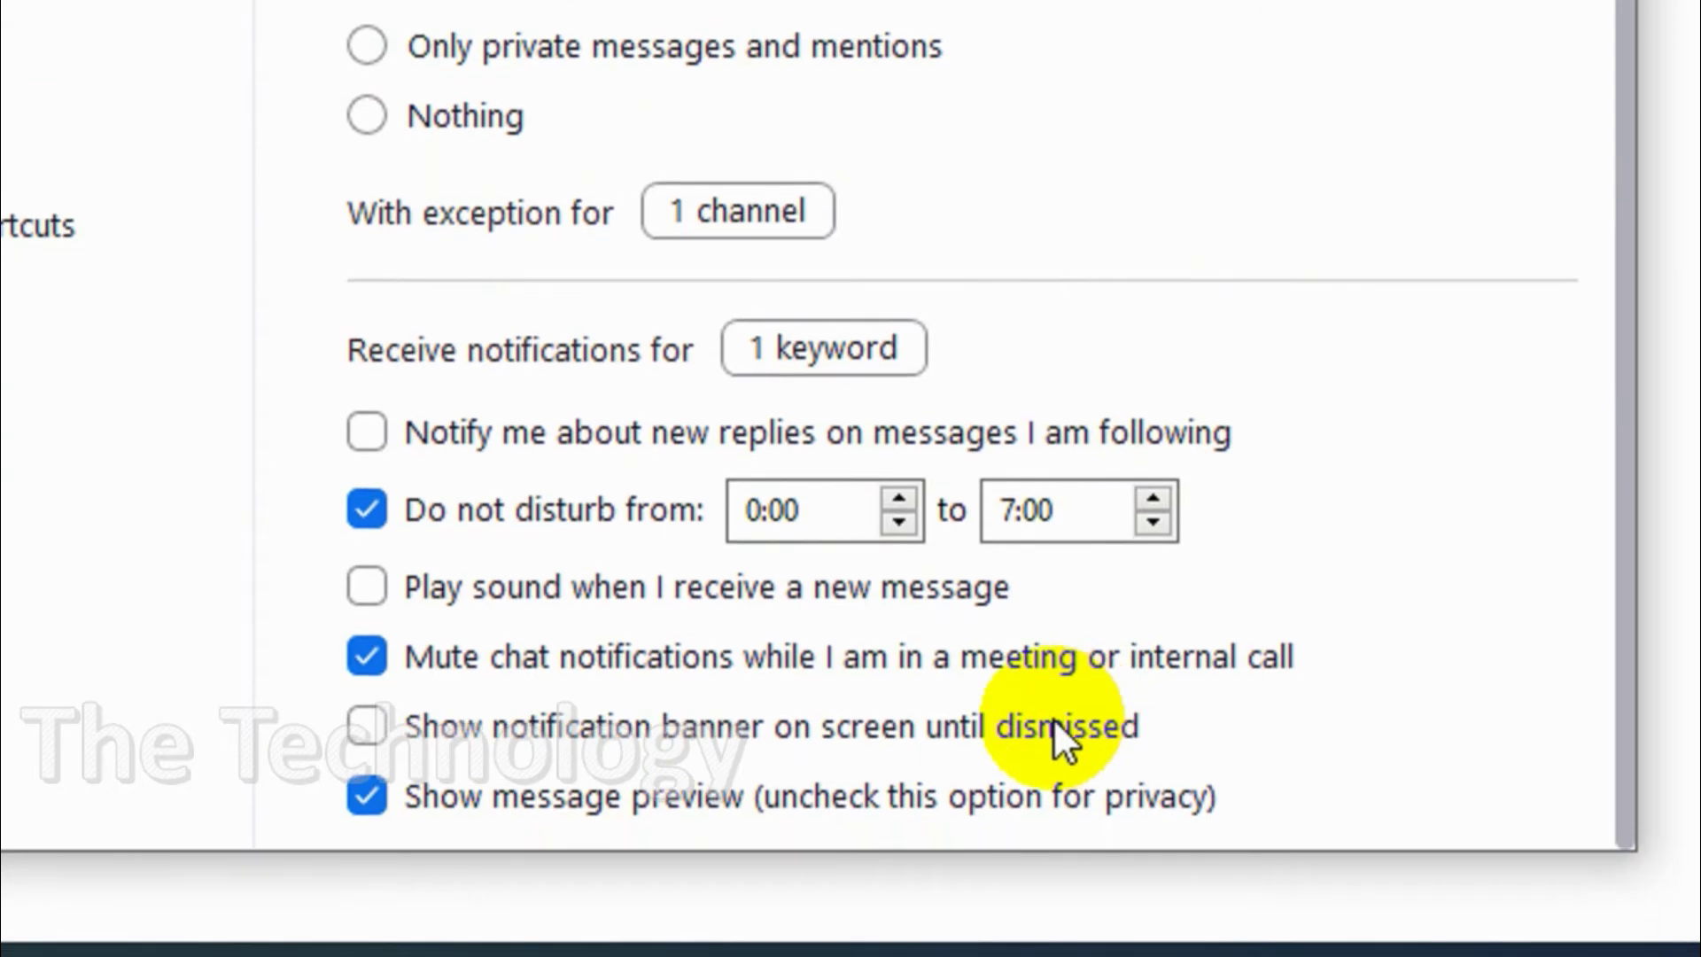
Switch the message preview in notifications off and back on
click(1054, 817)
click(1054, 722)
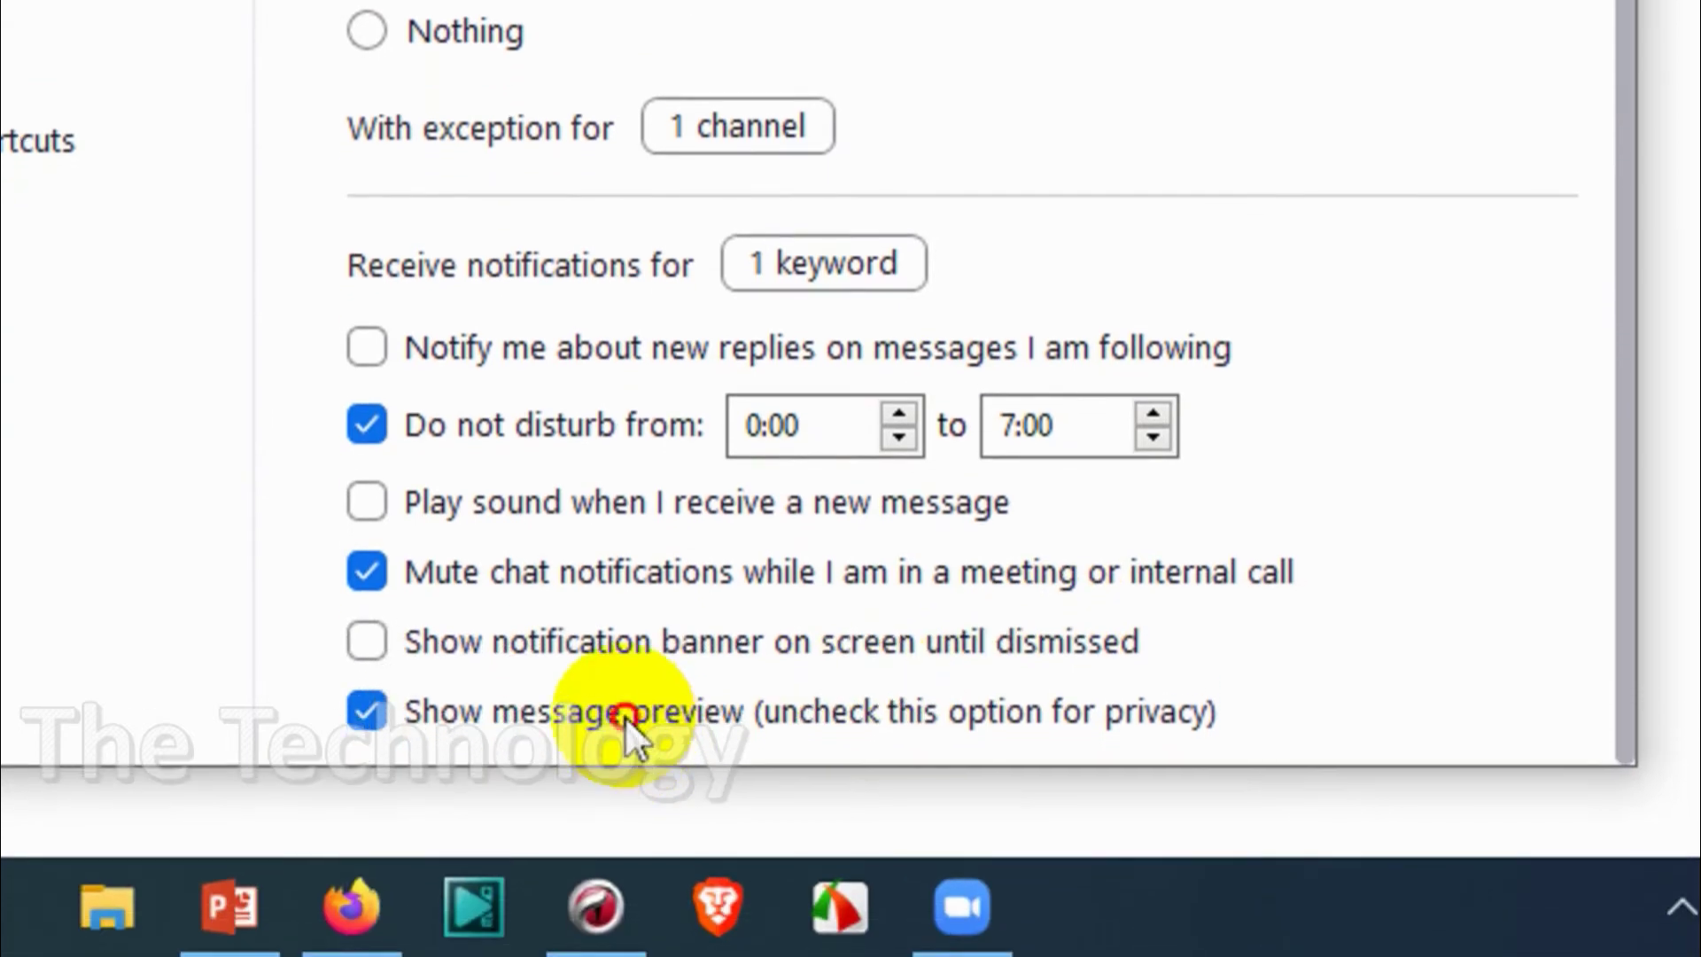
click(625, 797)
click(625, 716)
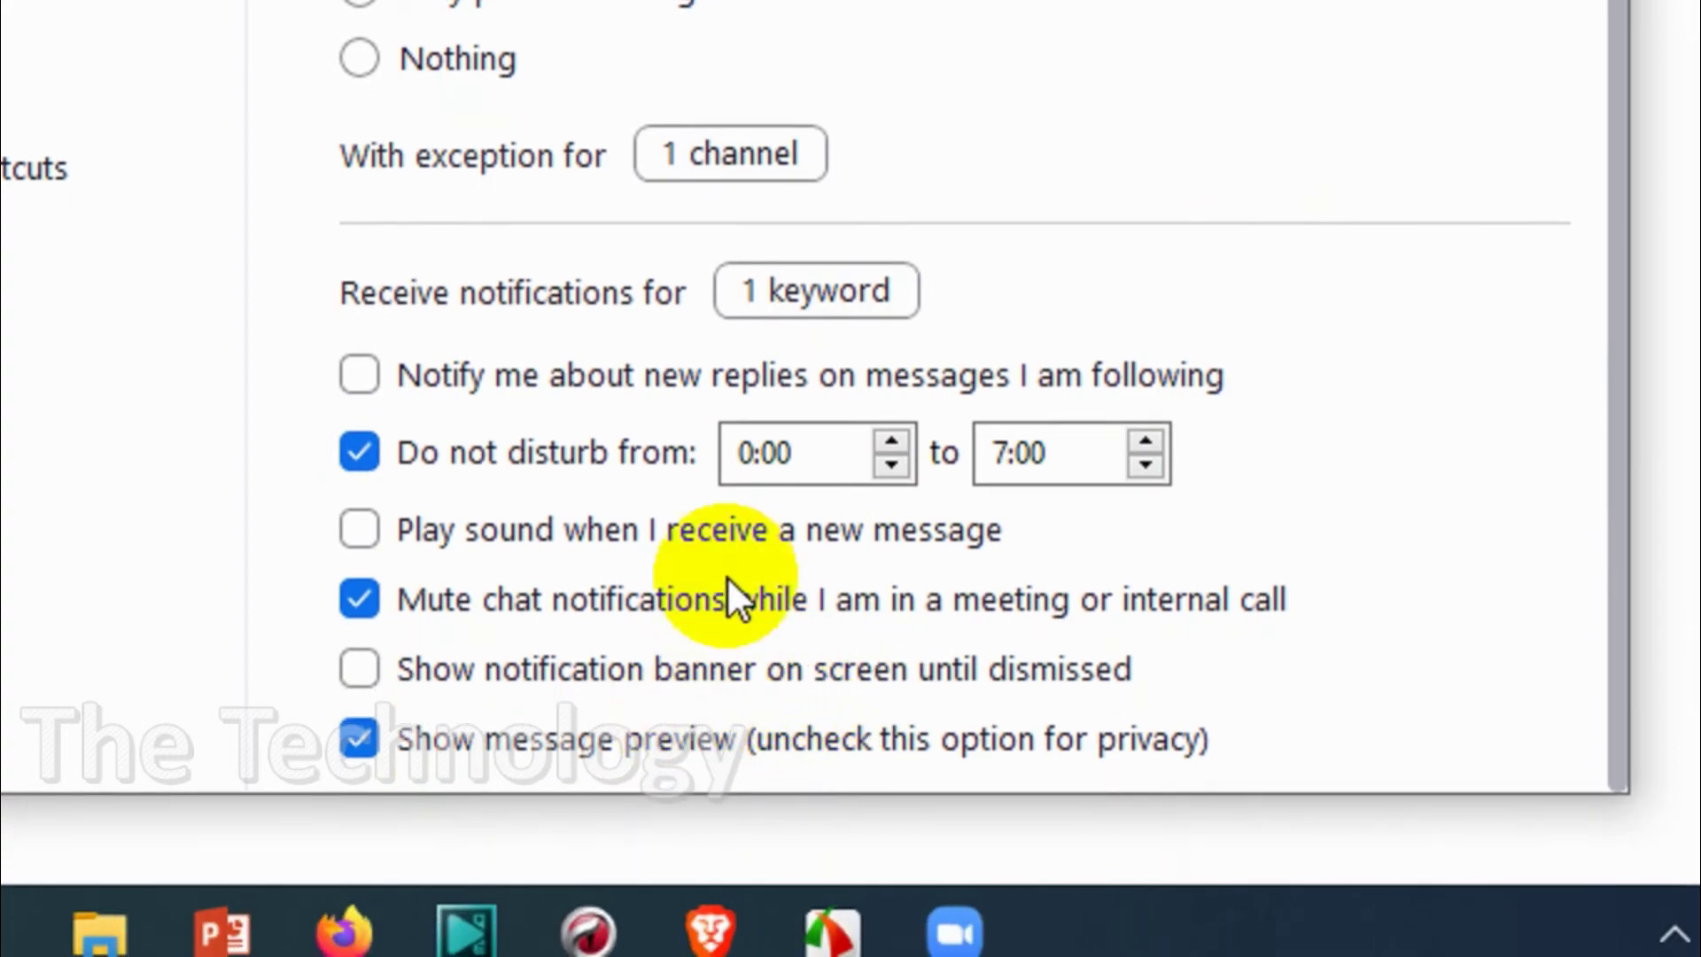
Close the settings and open the chat of test channel at its latest messages
scroll(886, 328, up, 6)
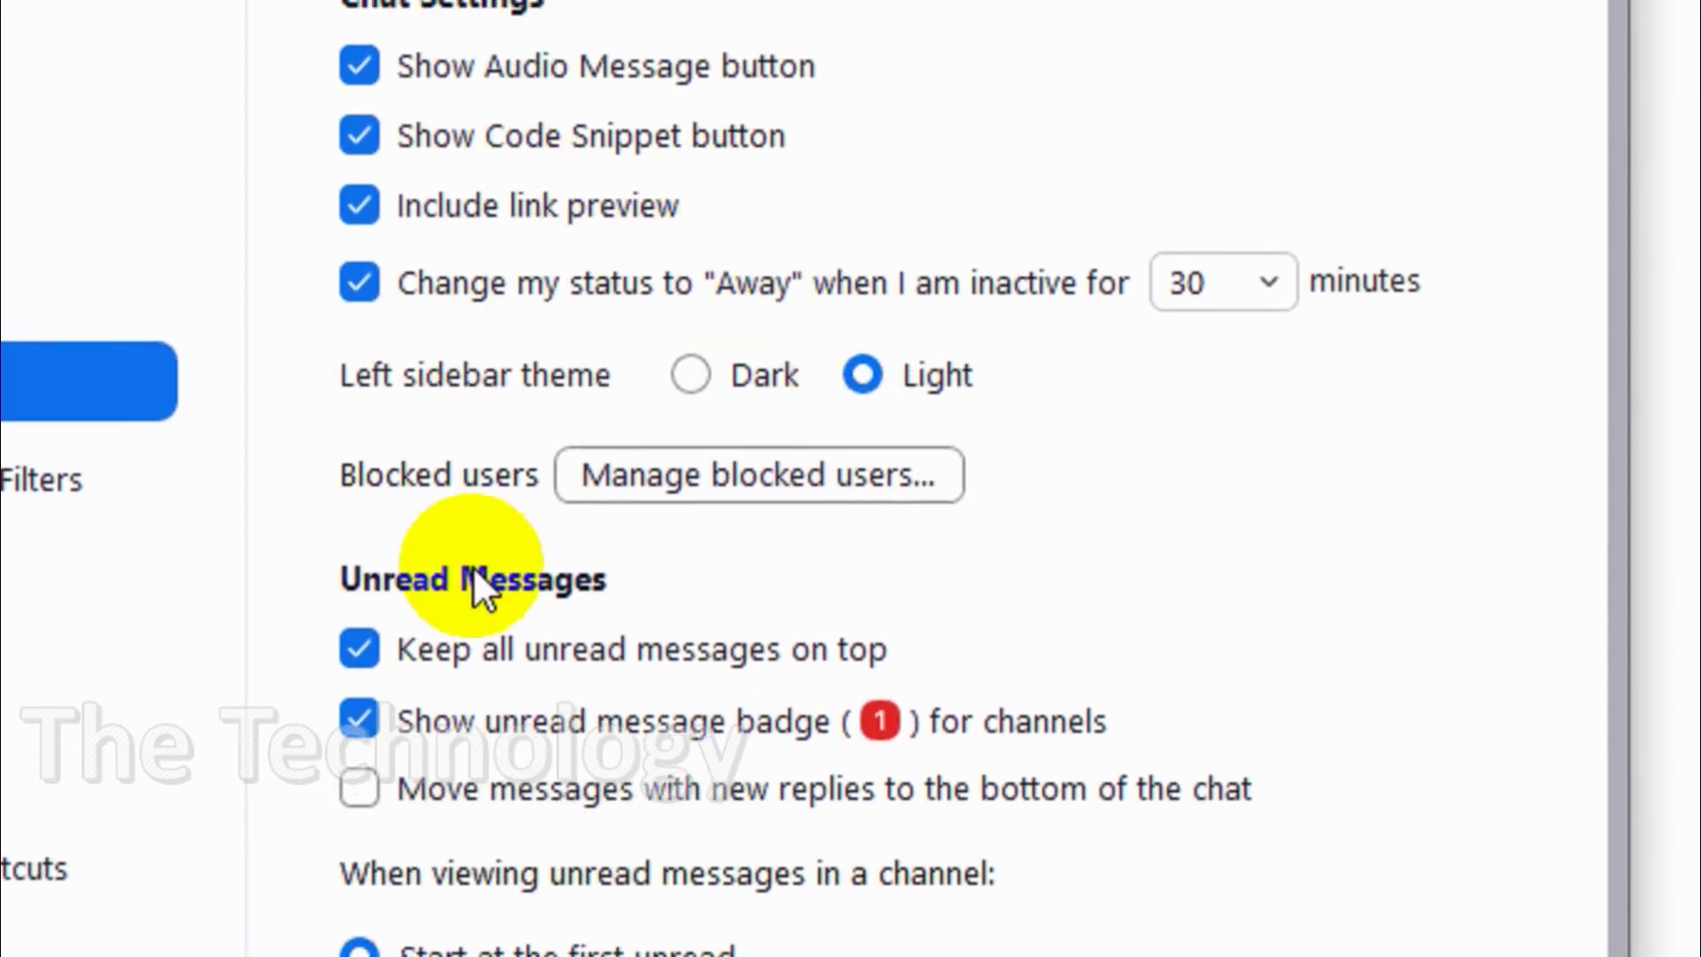
scroll(860, 603, down, 6)
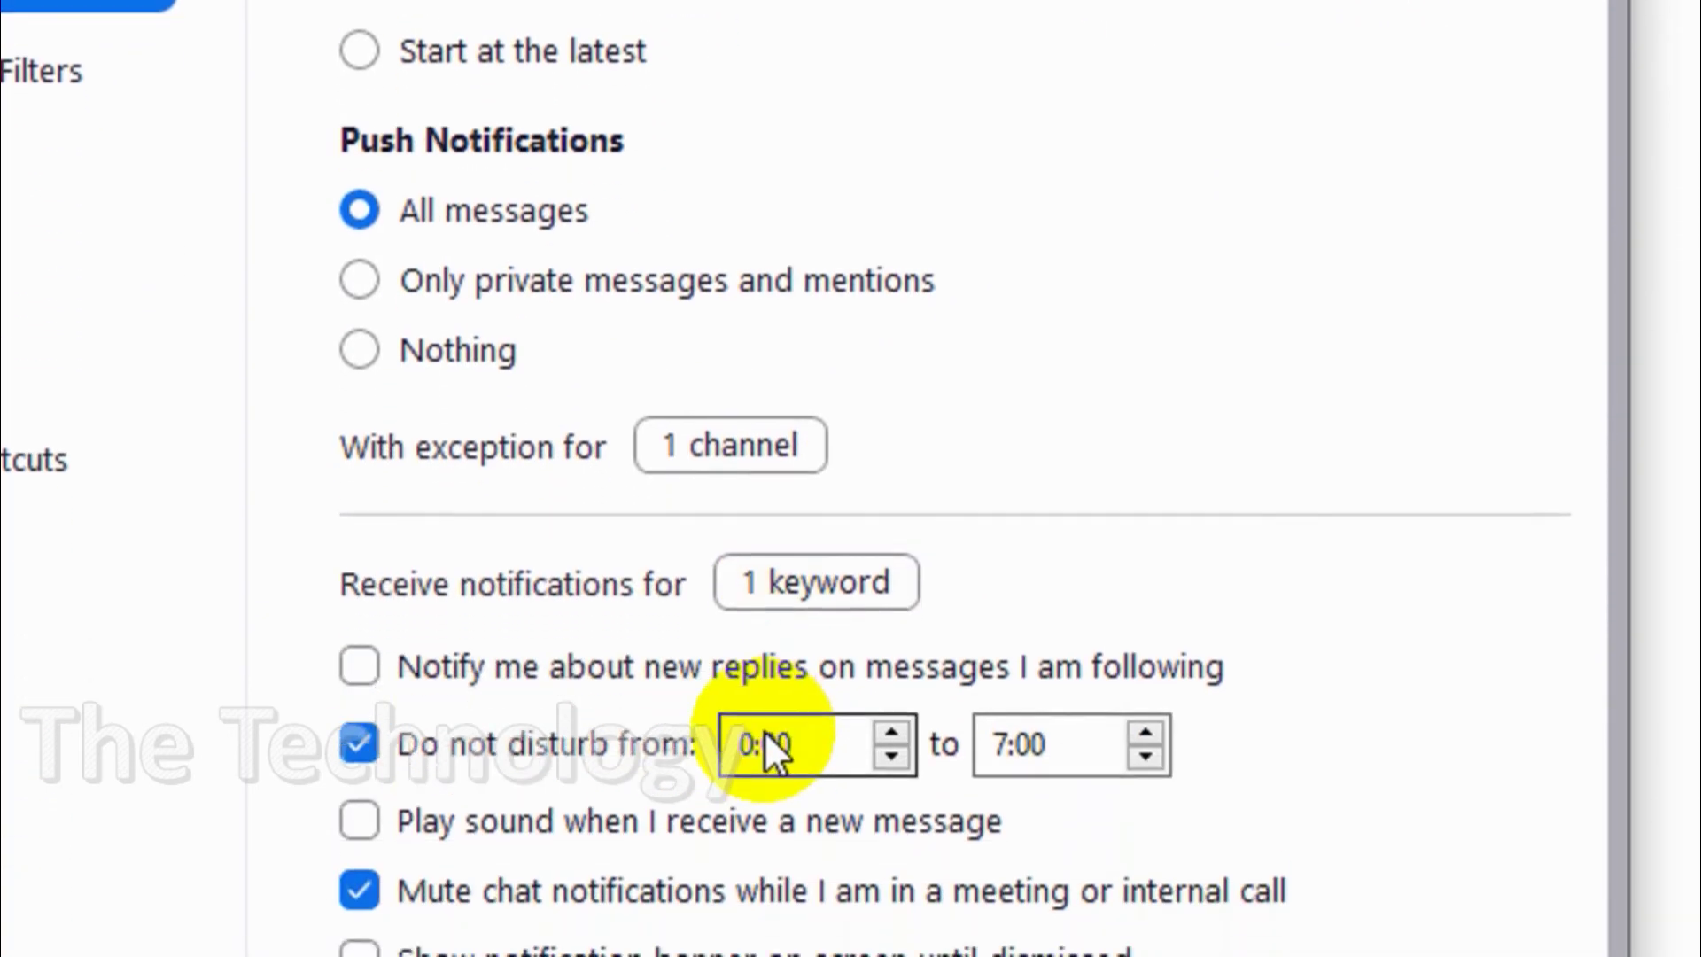
scroll(677, 301, up, 6)
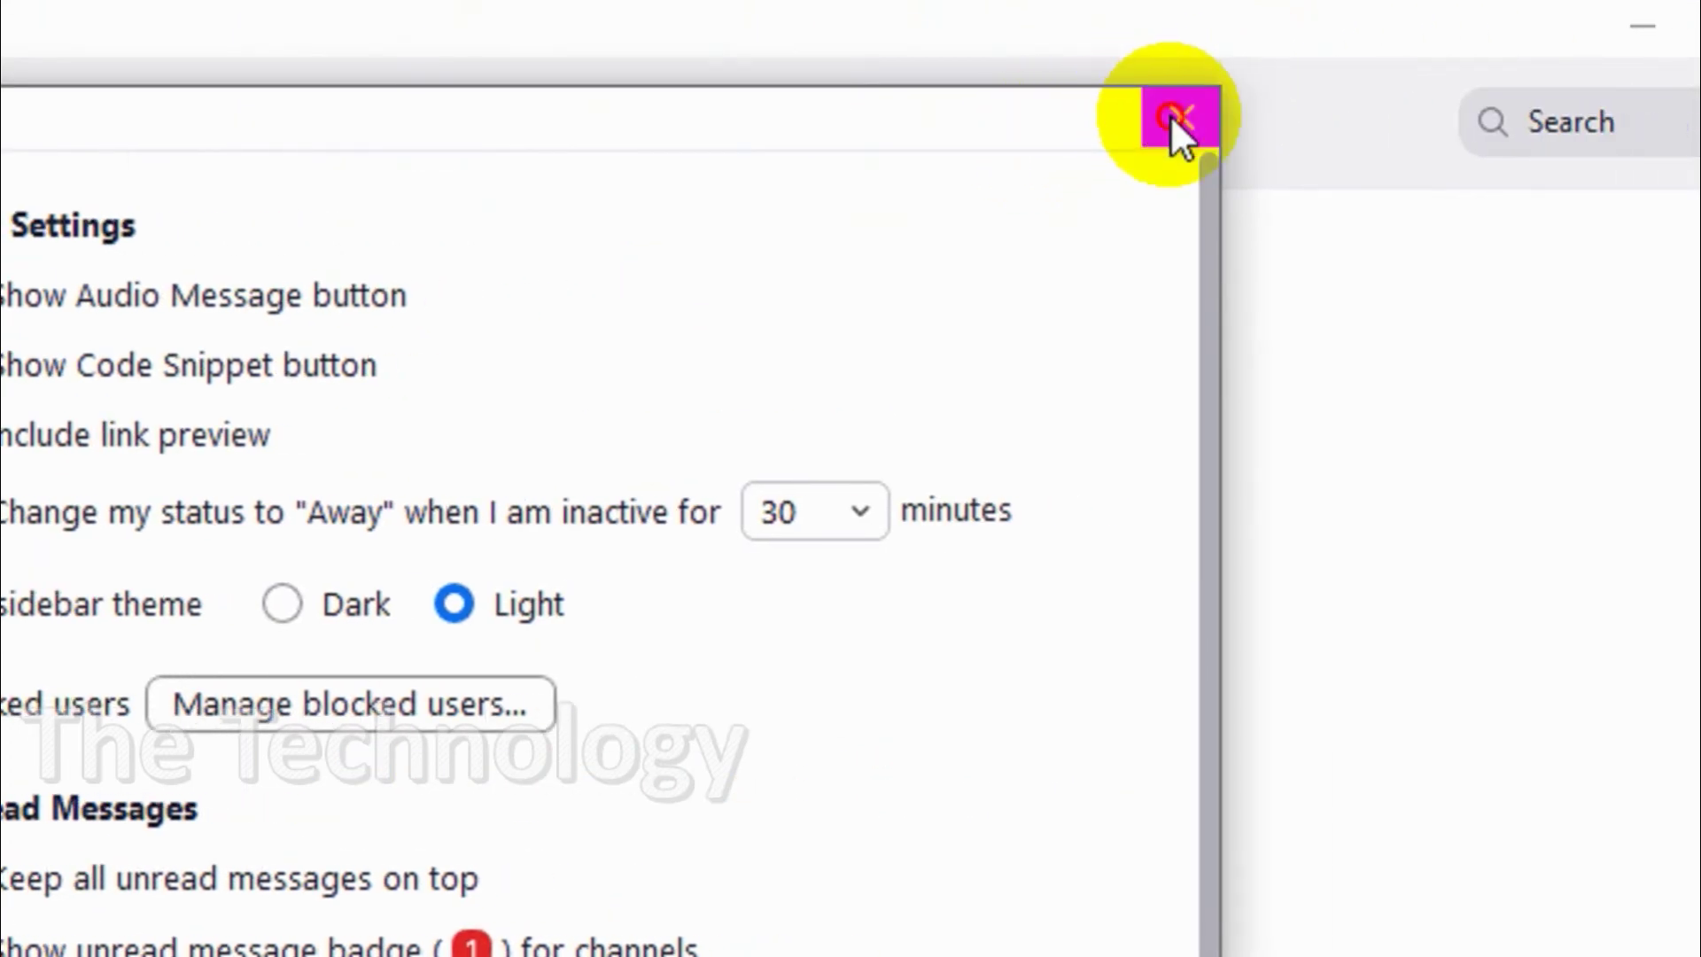
click(1172, 114)
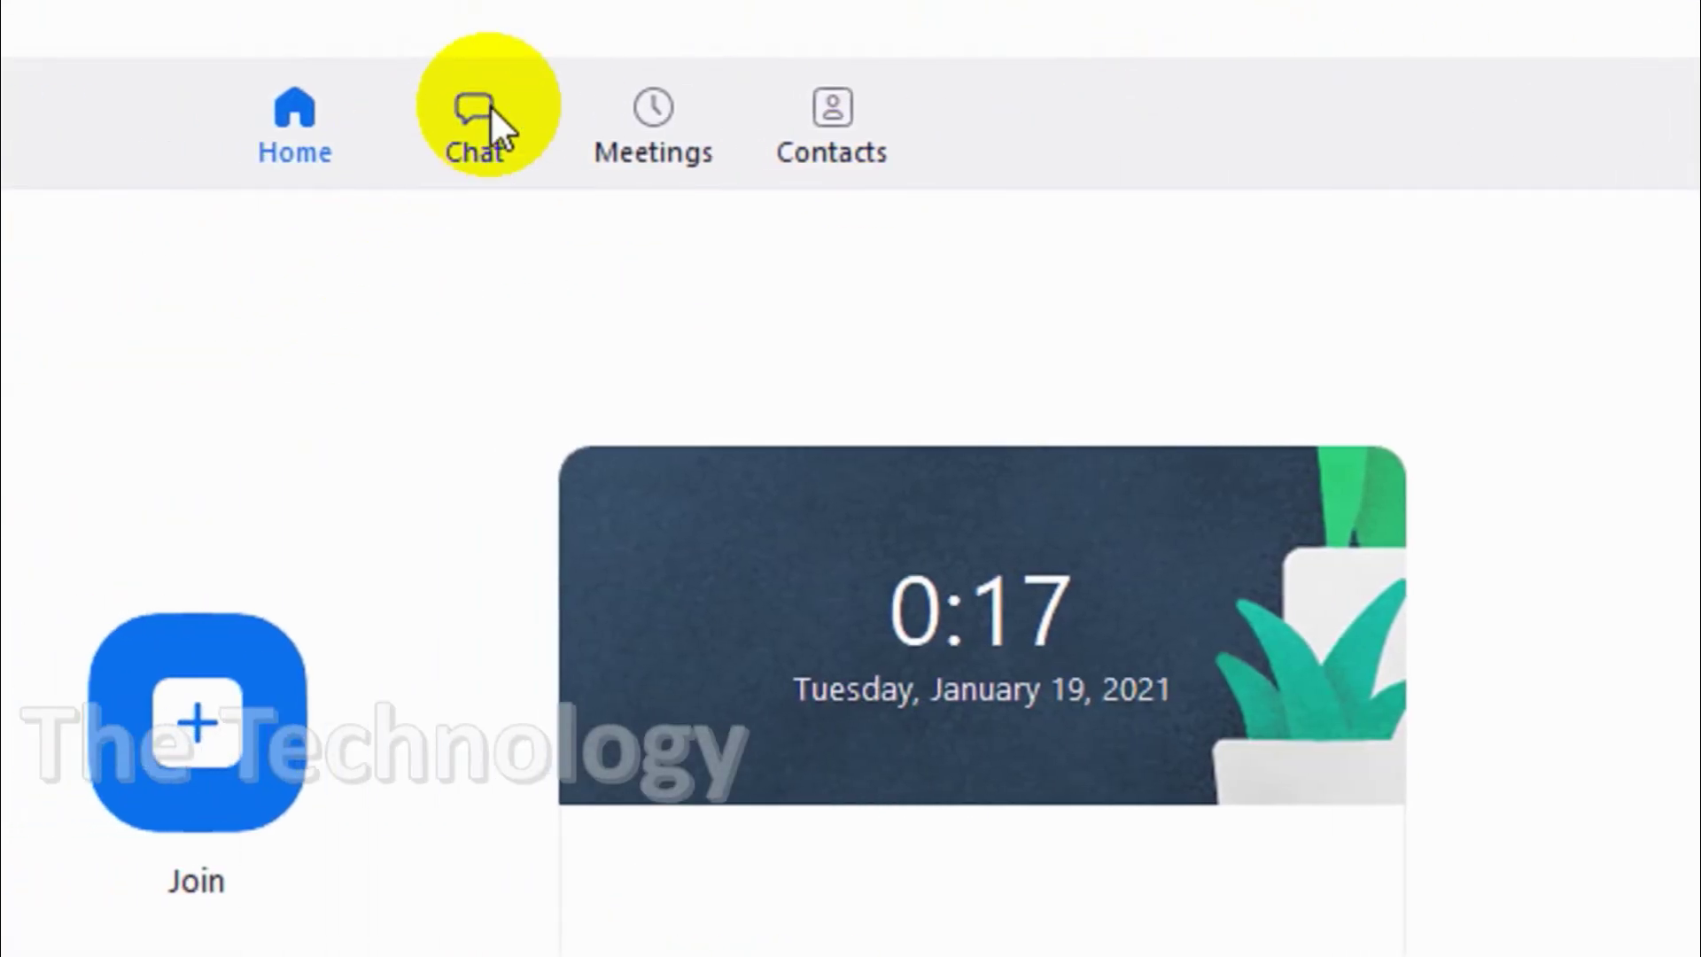
click(491, 104)
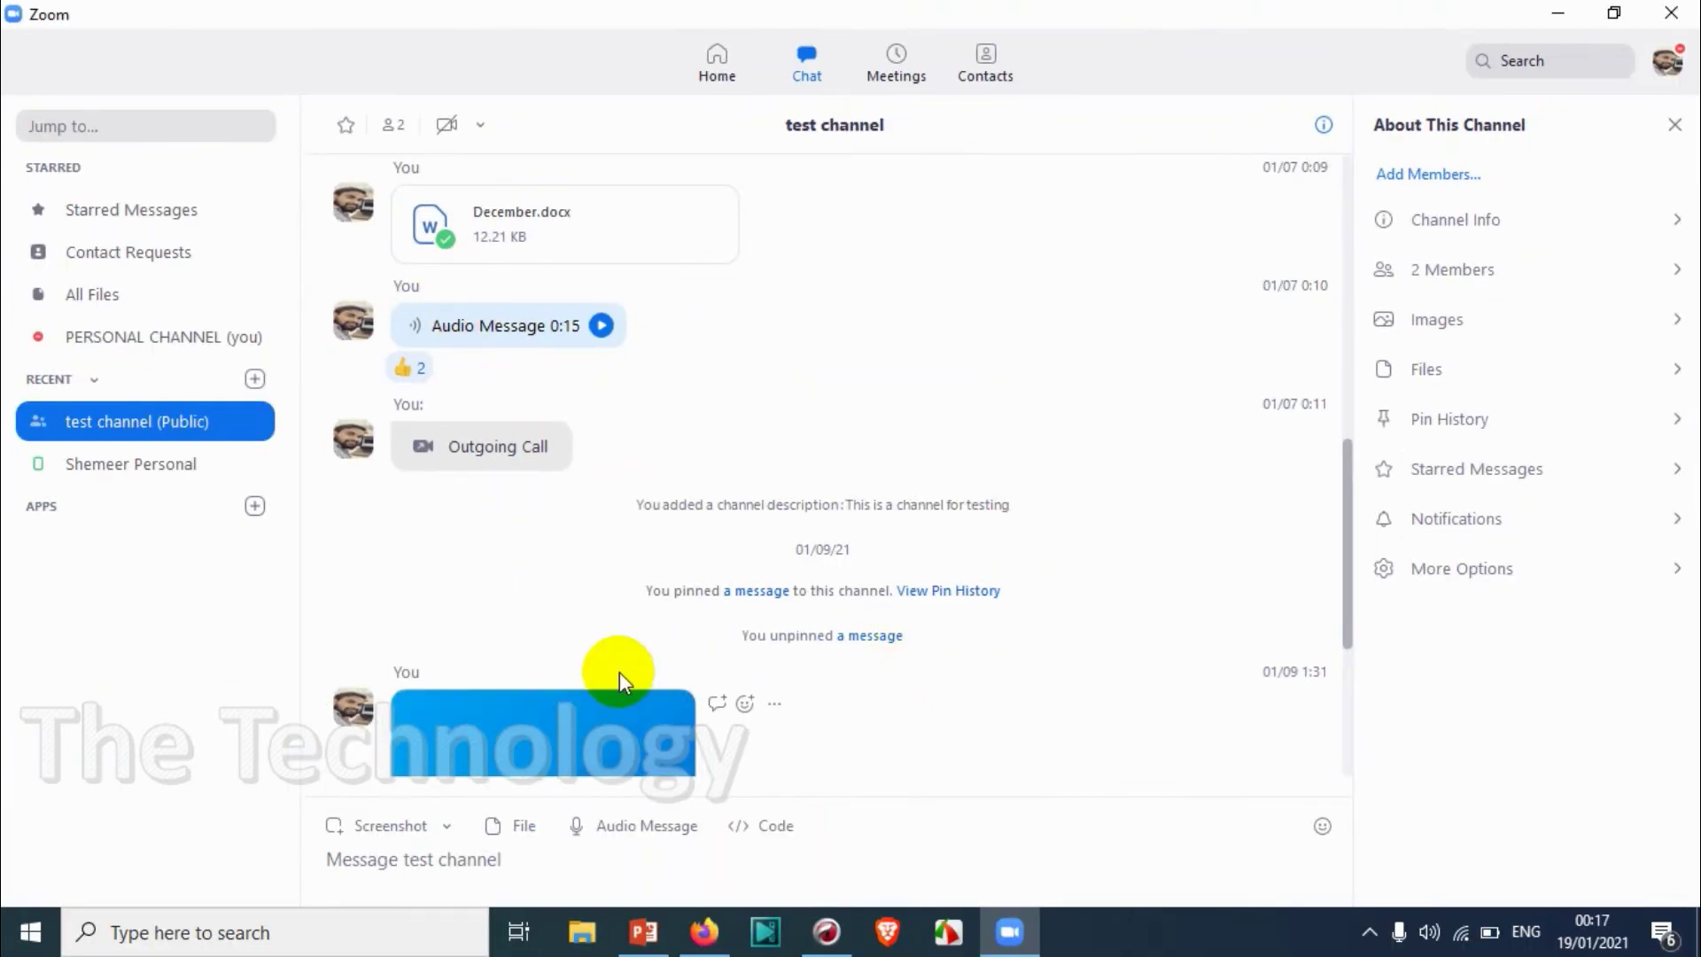
scroll(619, 674, down, 4)
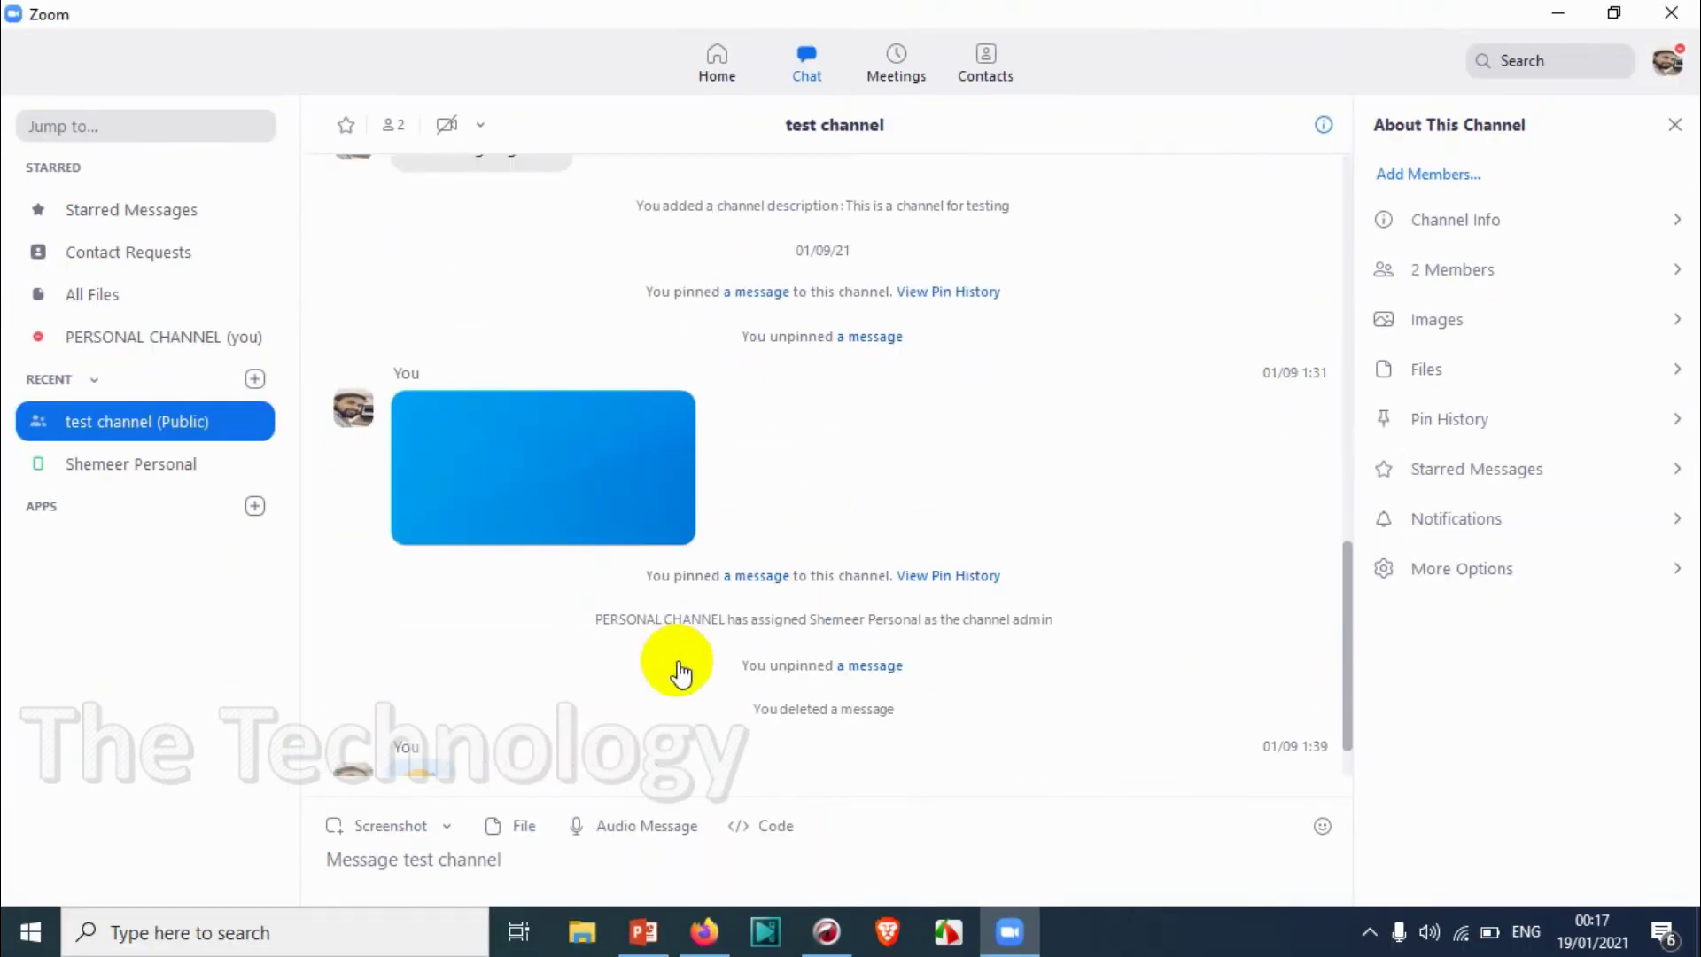
scroll(714, 656, down, 2)
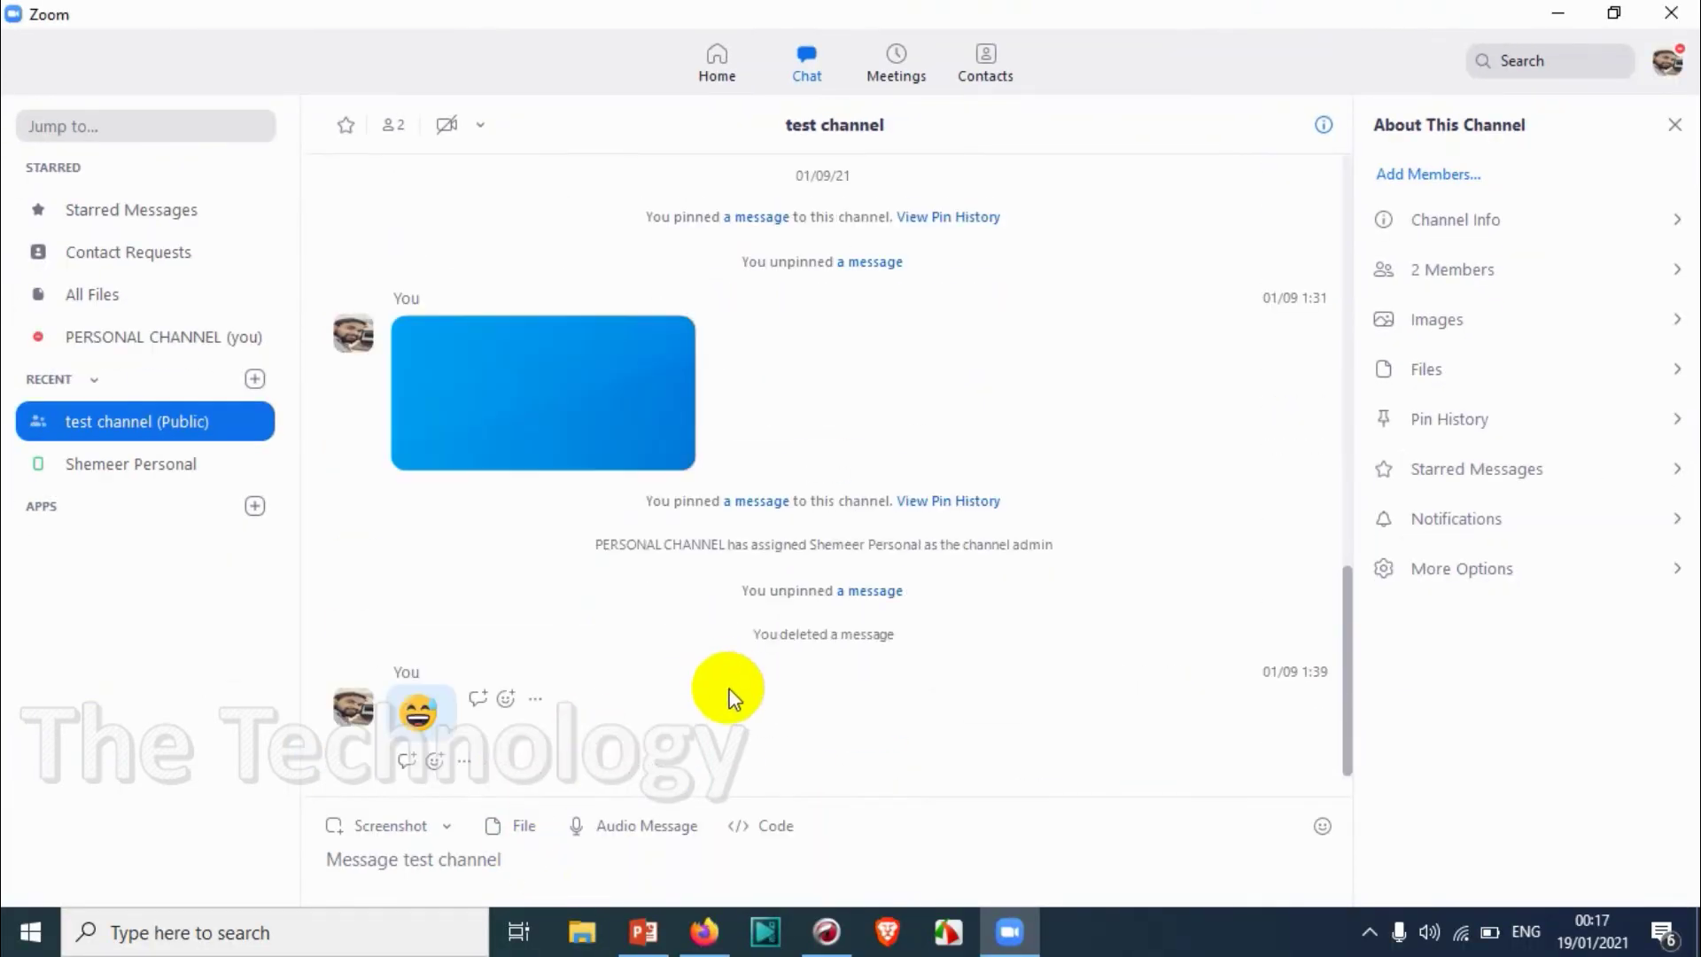
Try the code snippet and audio message tools in test channel, dismissing the download and discarding the recording
click(769, 826)
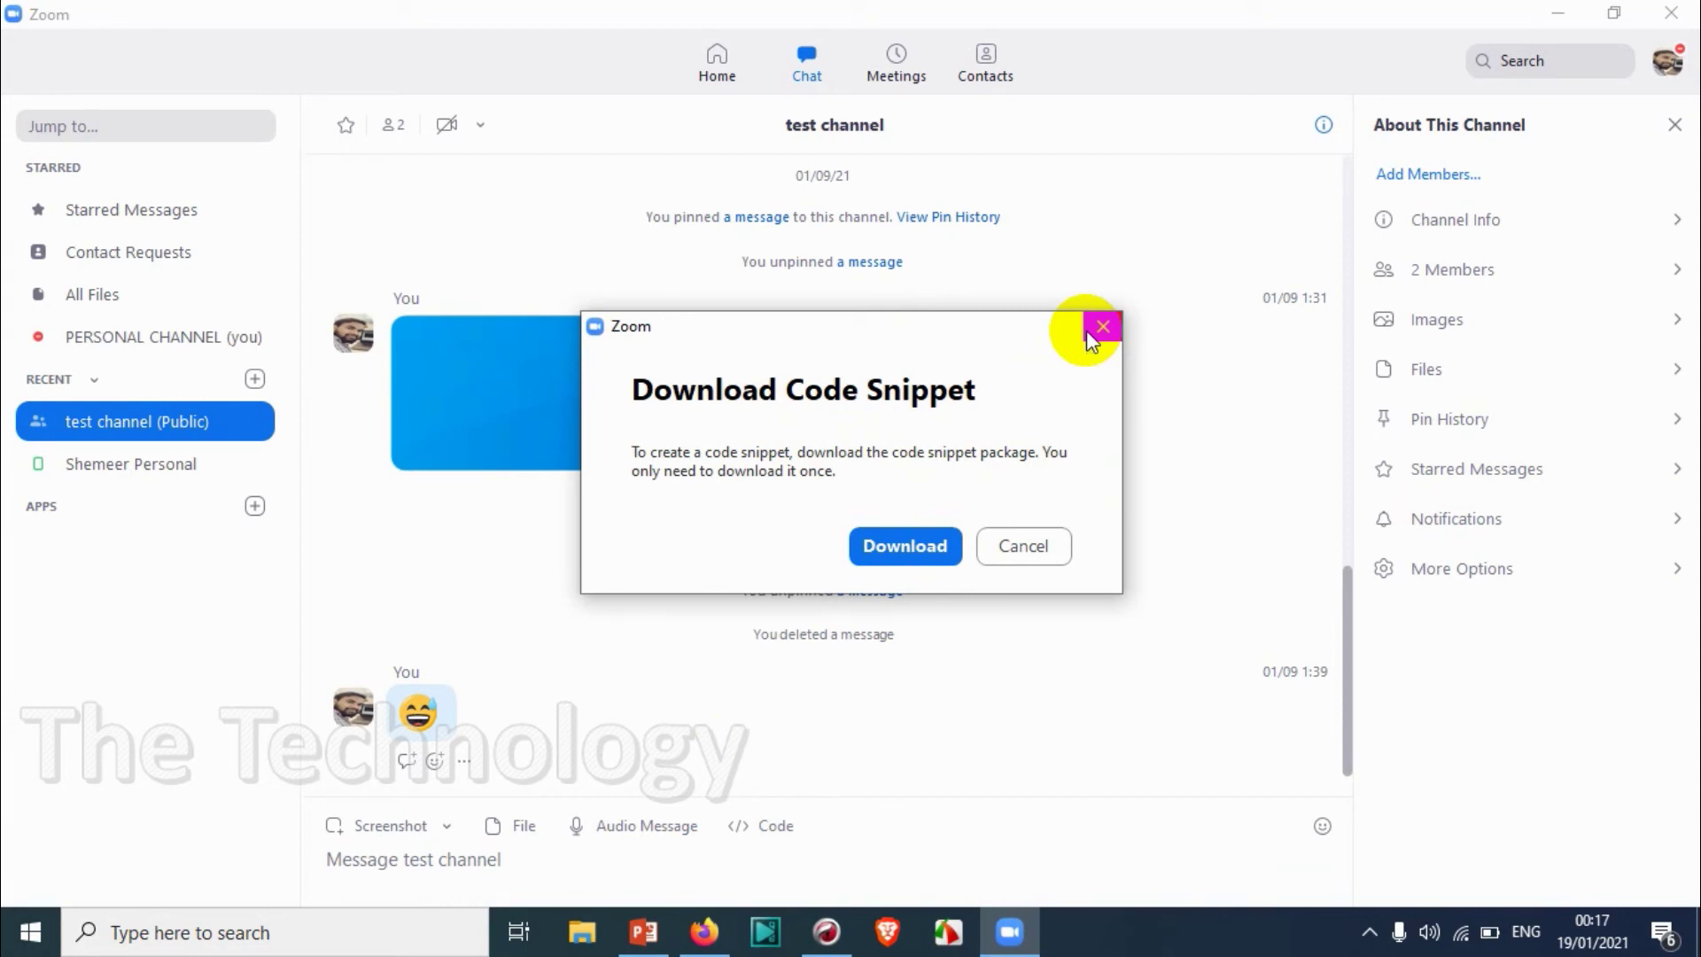
click(1102, 327)
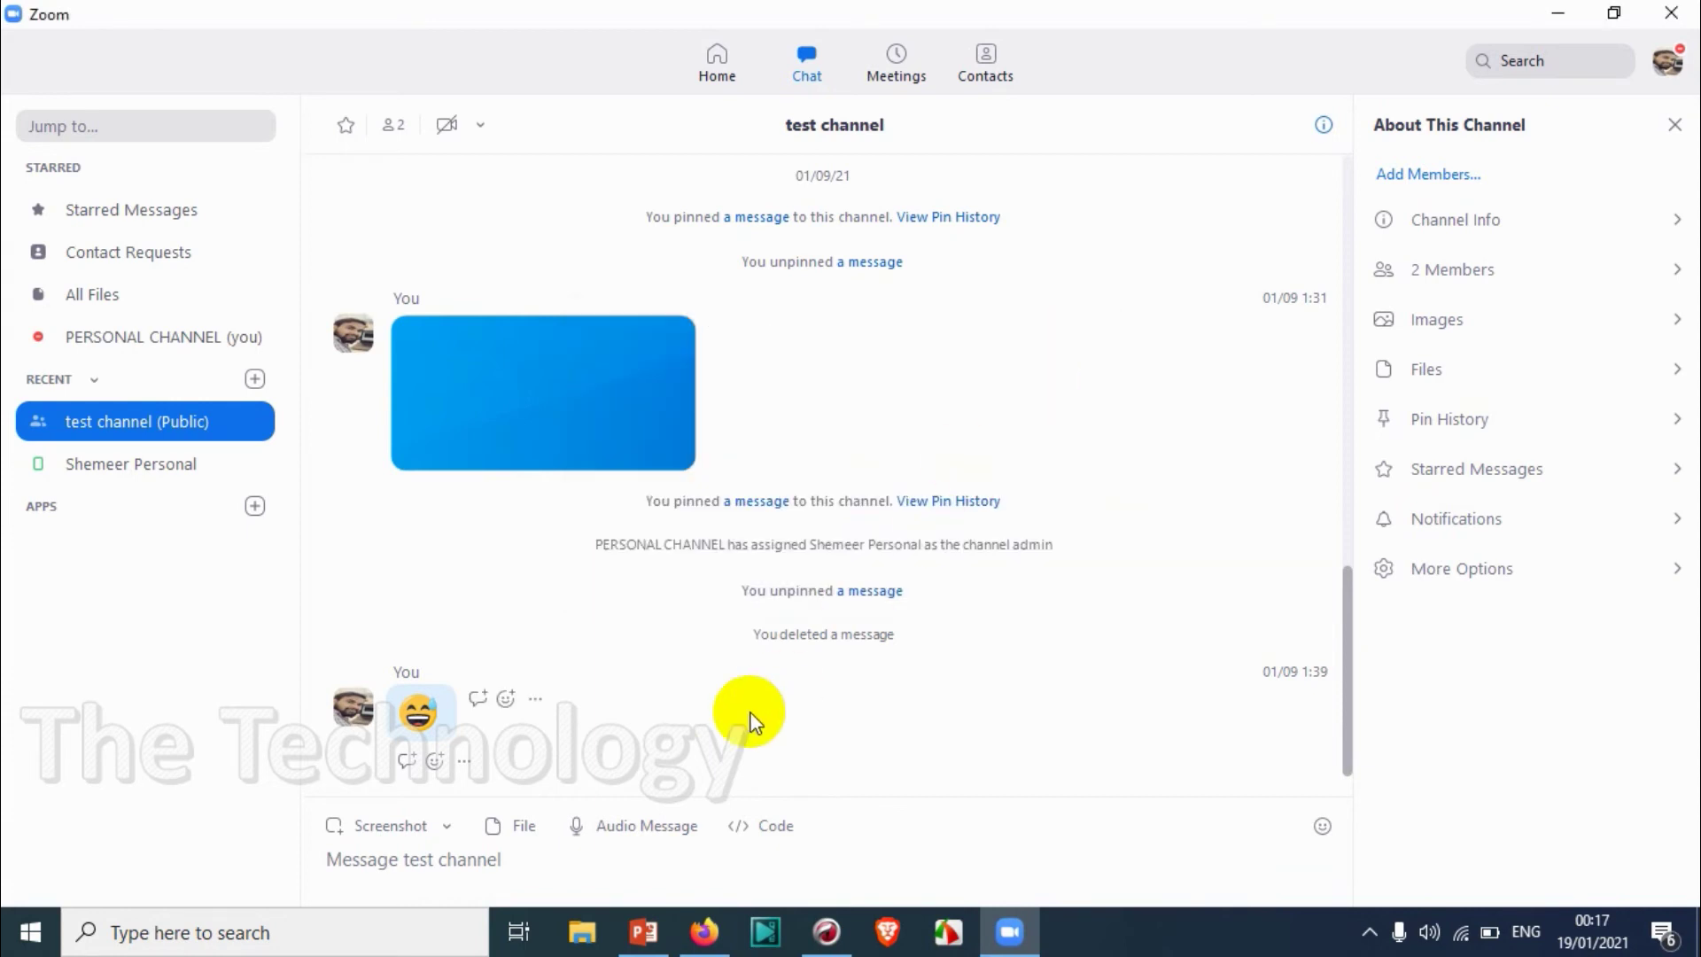
click(664, 823)
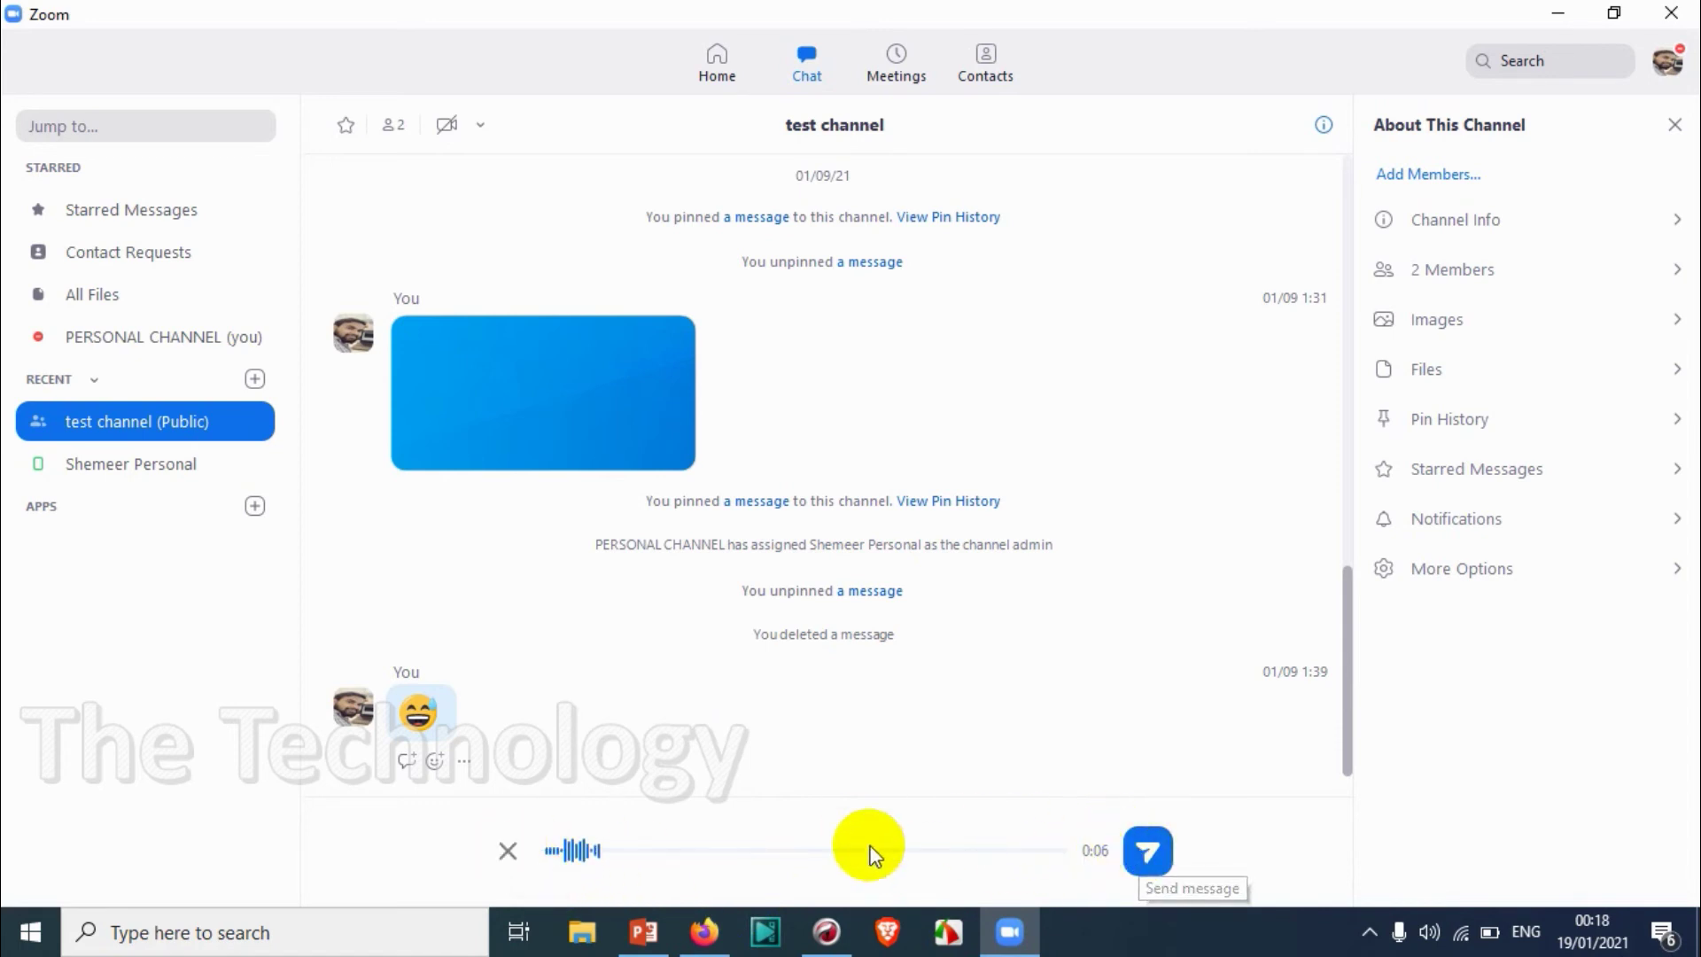
click(523, 856)
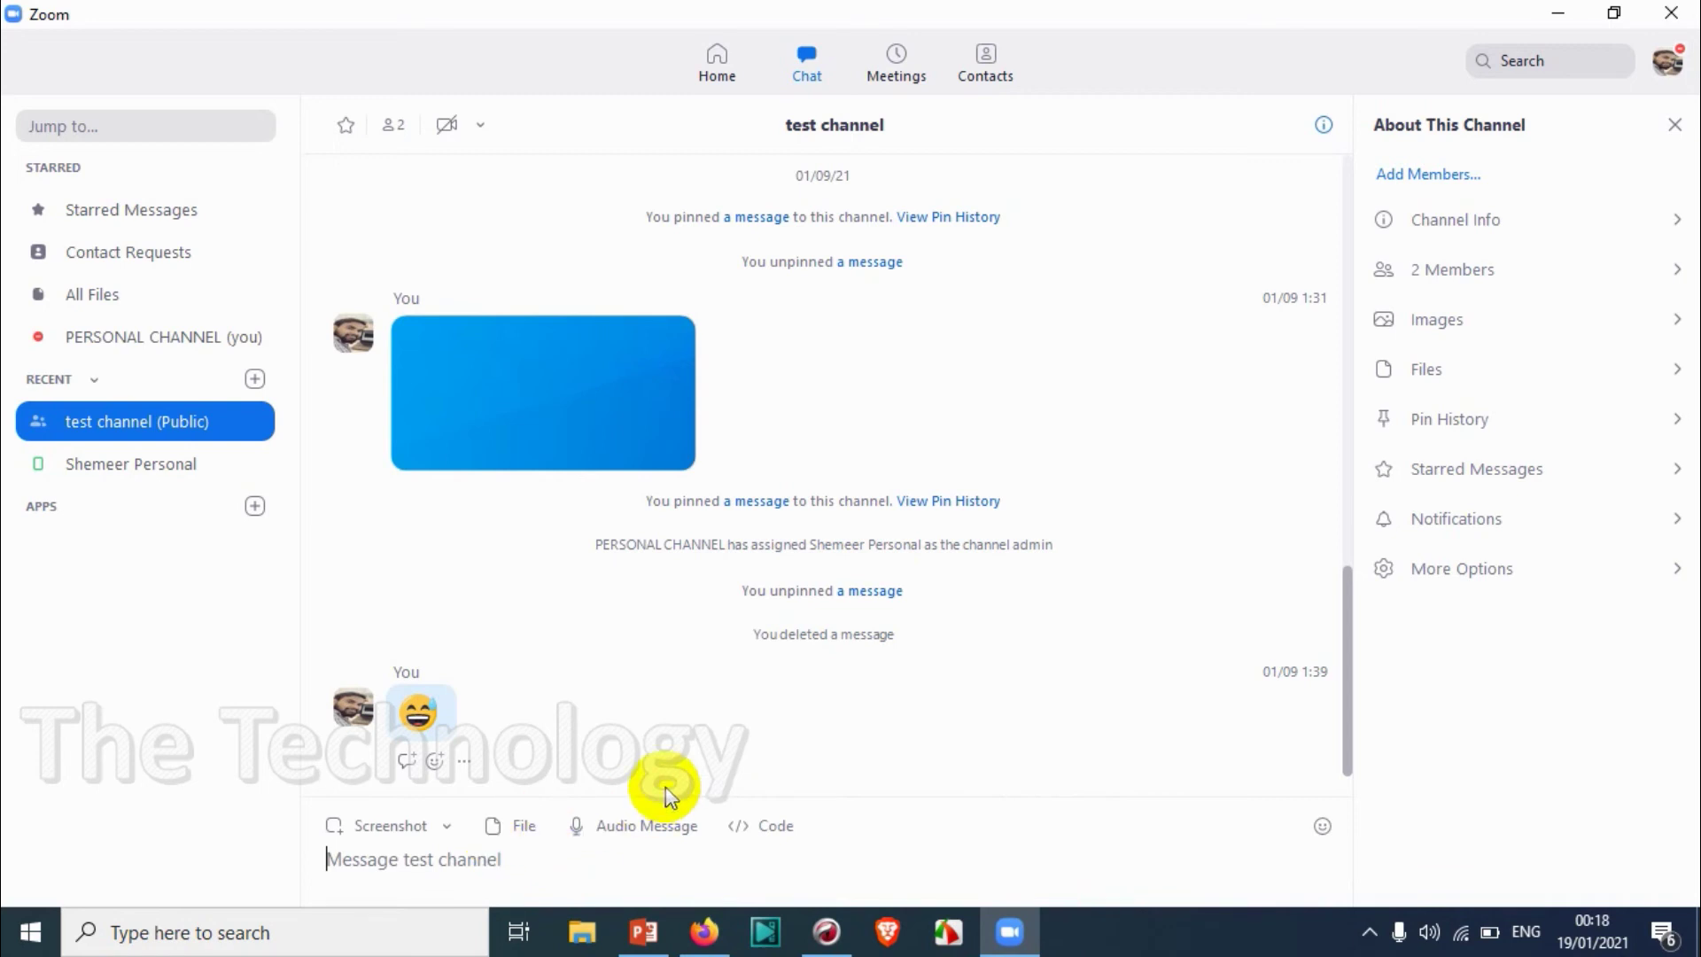
View the sources for sharing a file in test channel, and close the channel's details
click(503, 826)
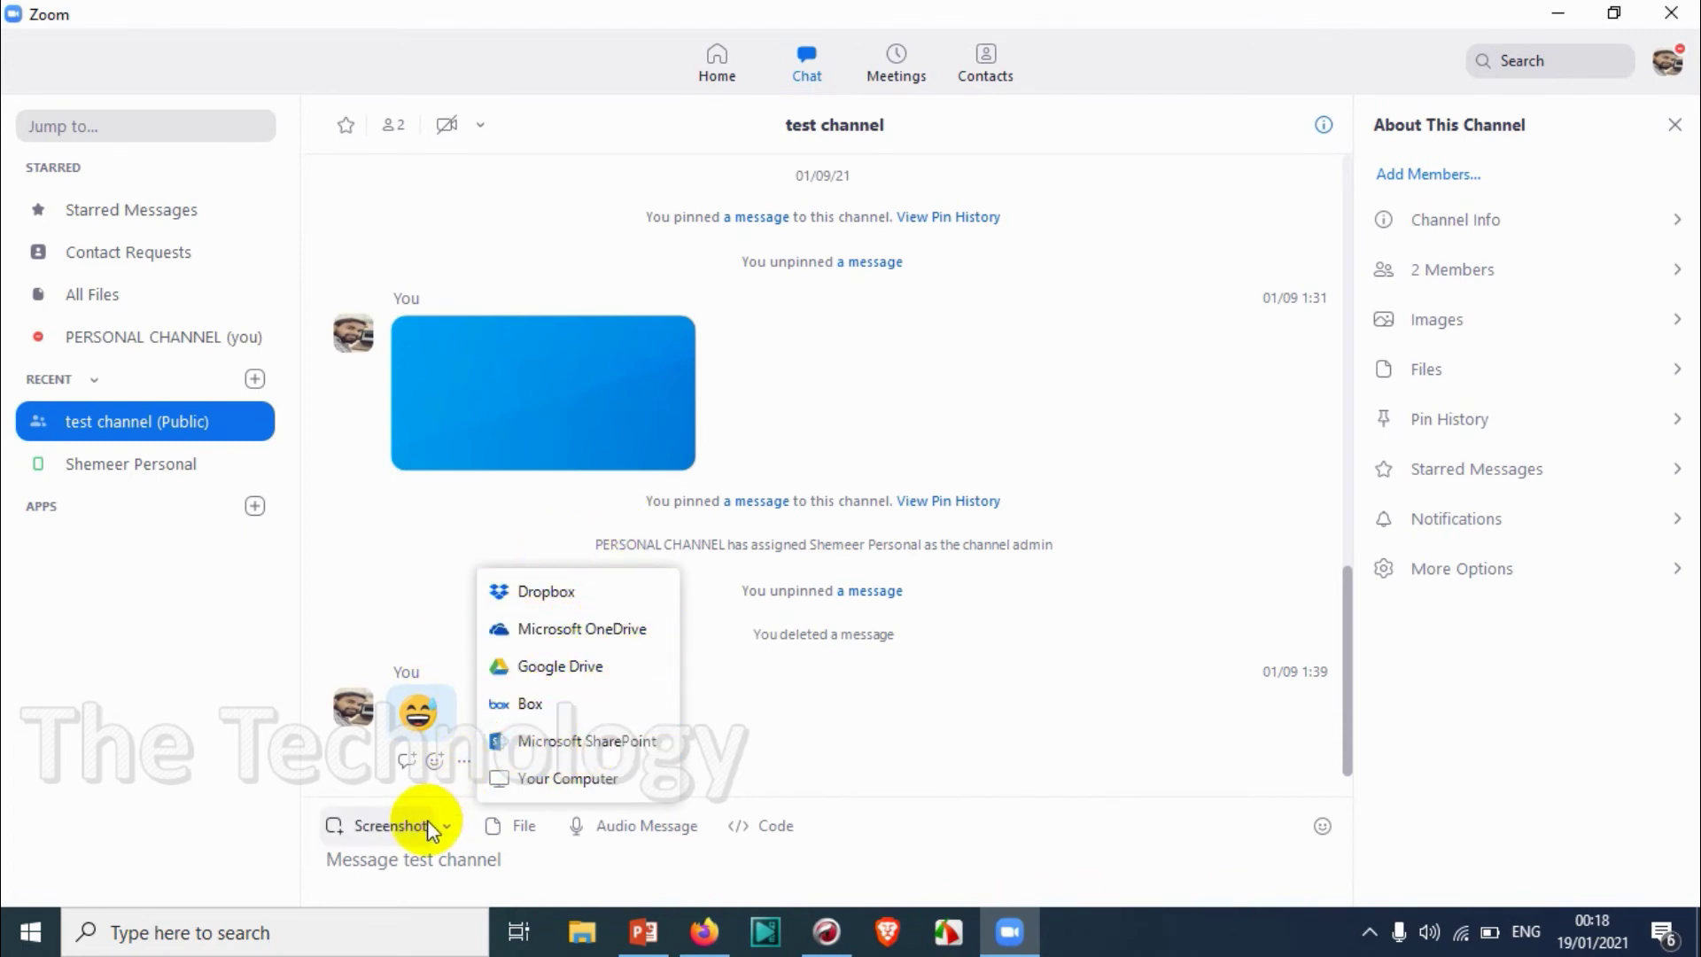
click(98, 749)
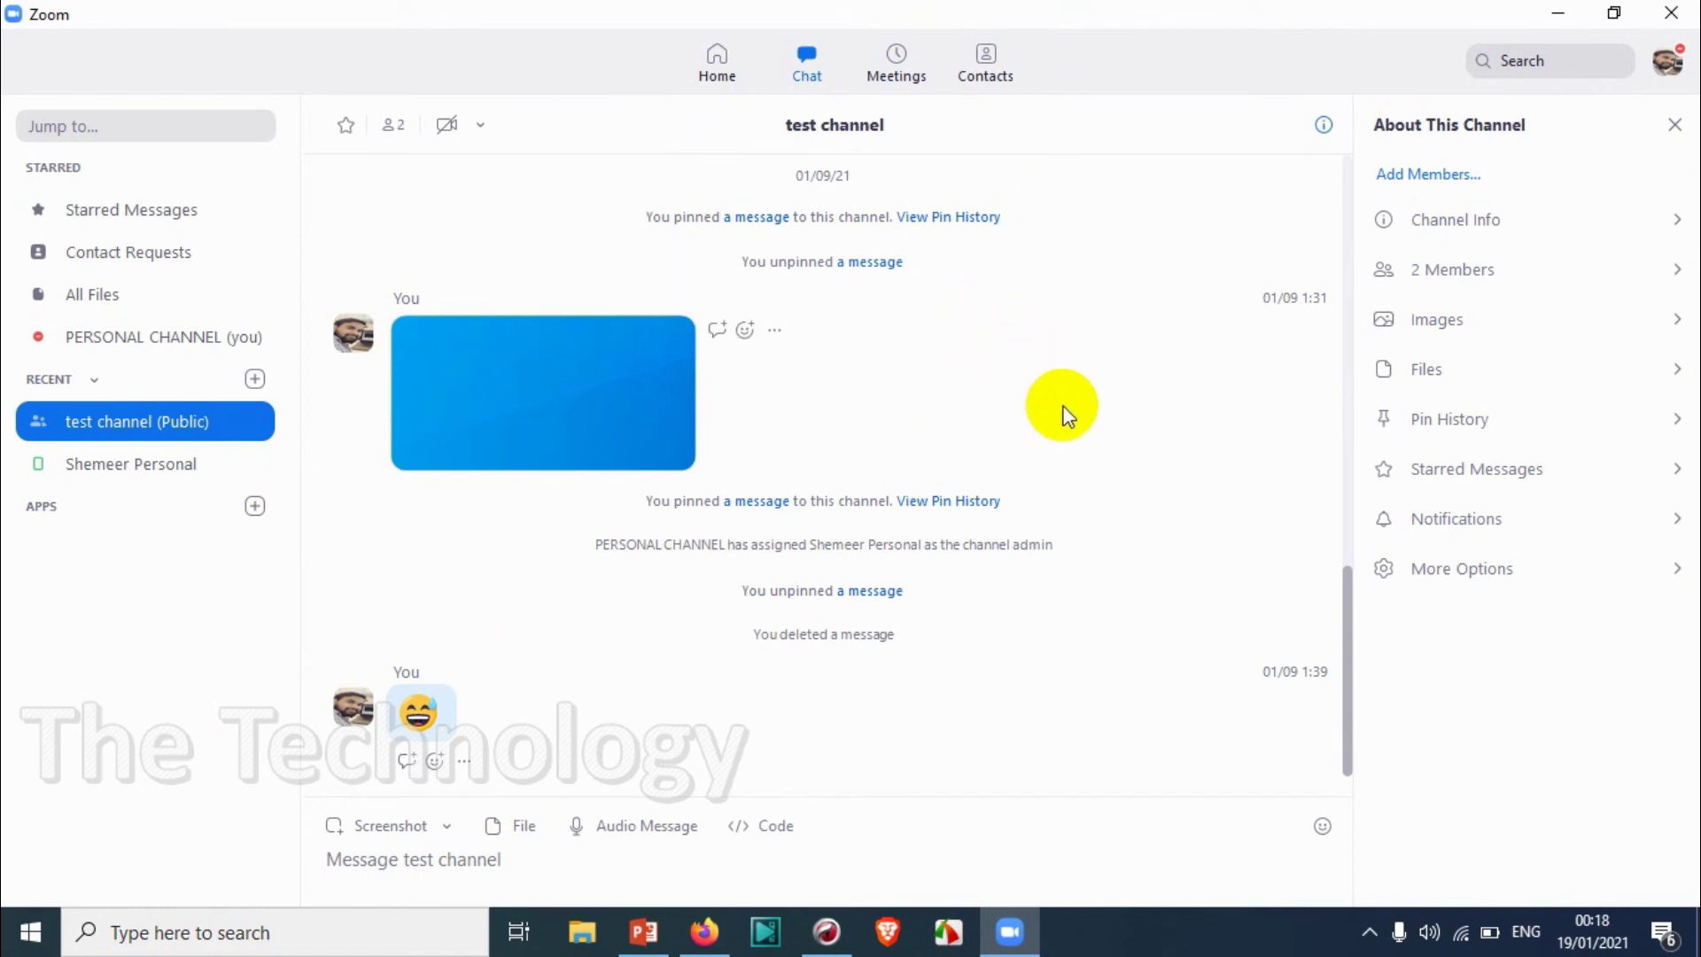
click(1671, 125)
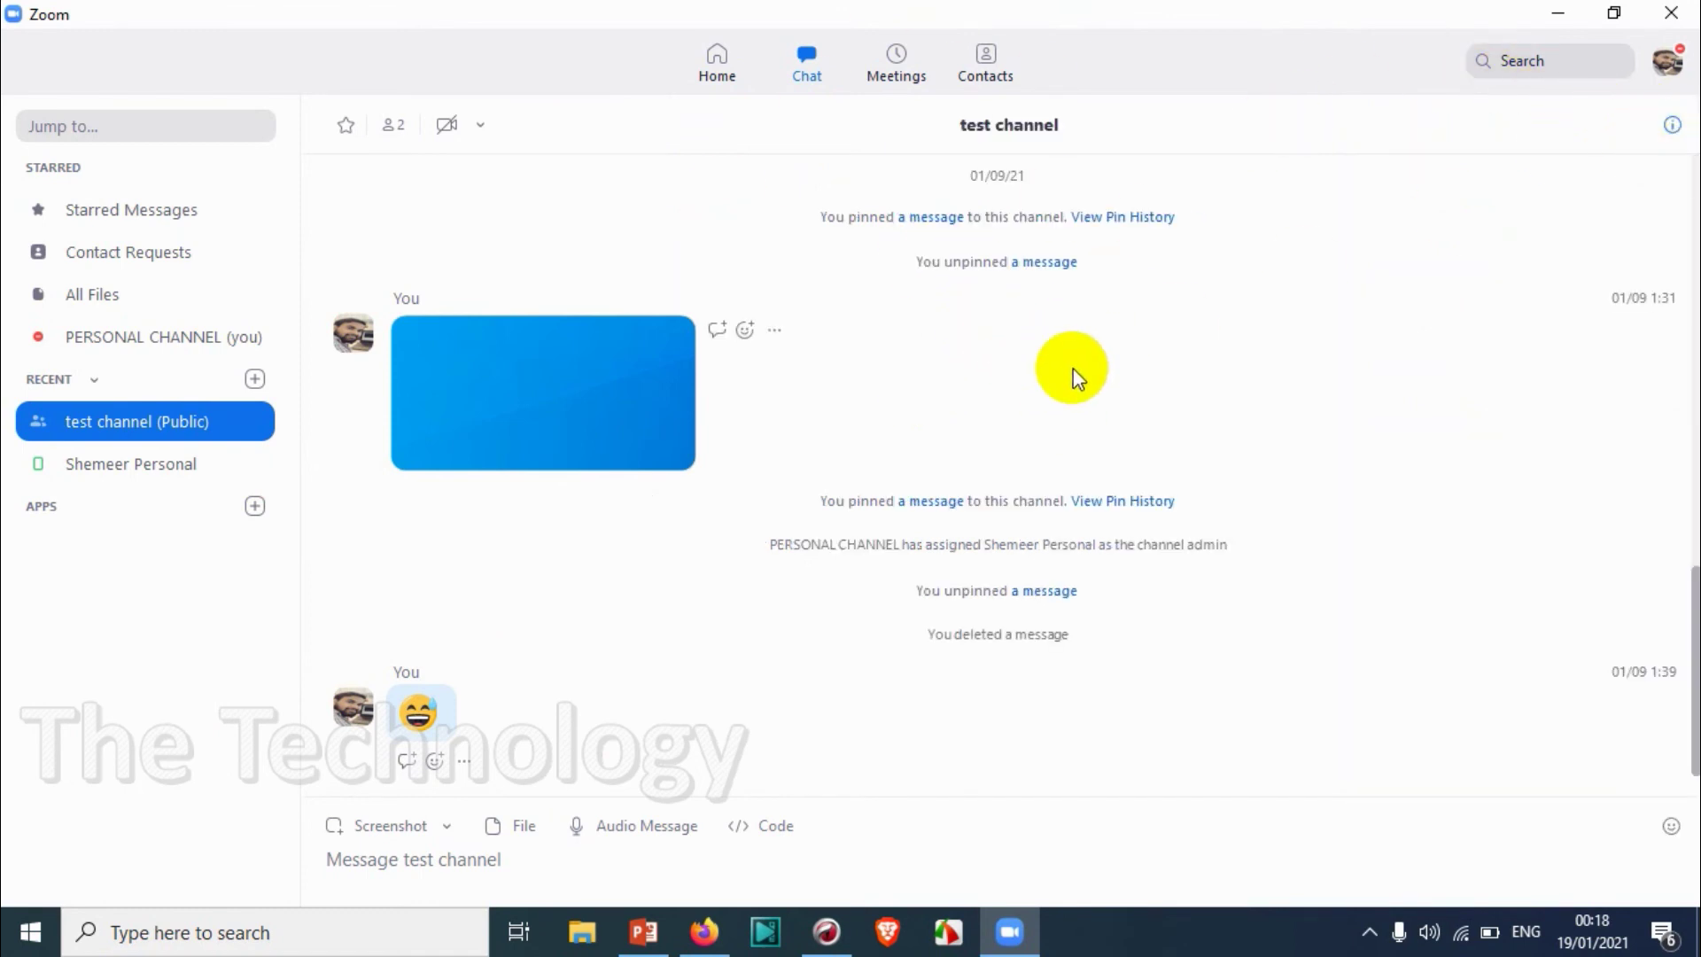
Start a new meeting with computer audio and open its chat
click(718, 64)
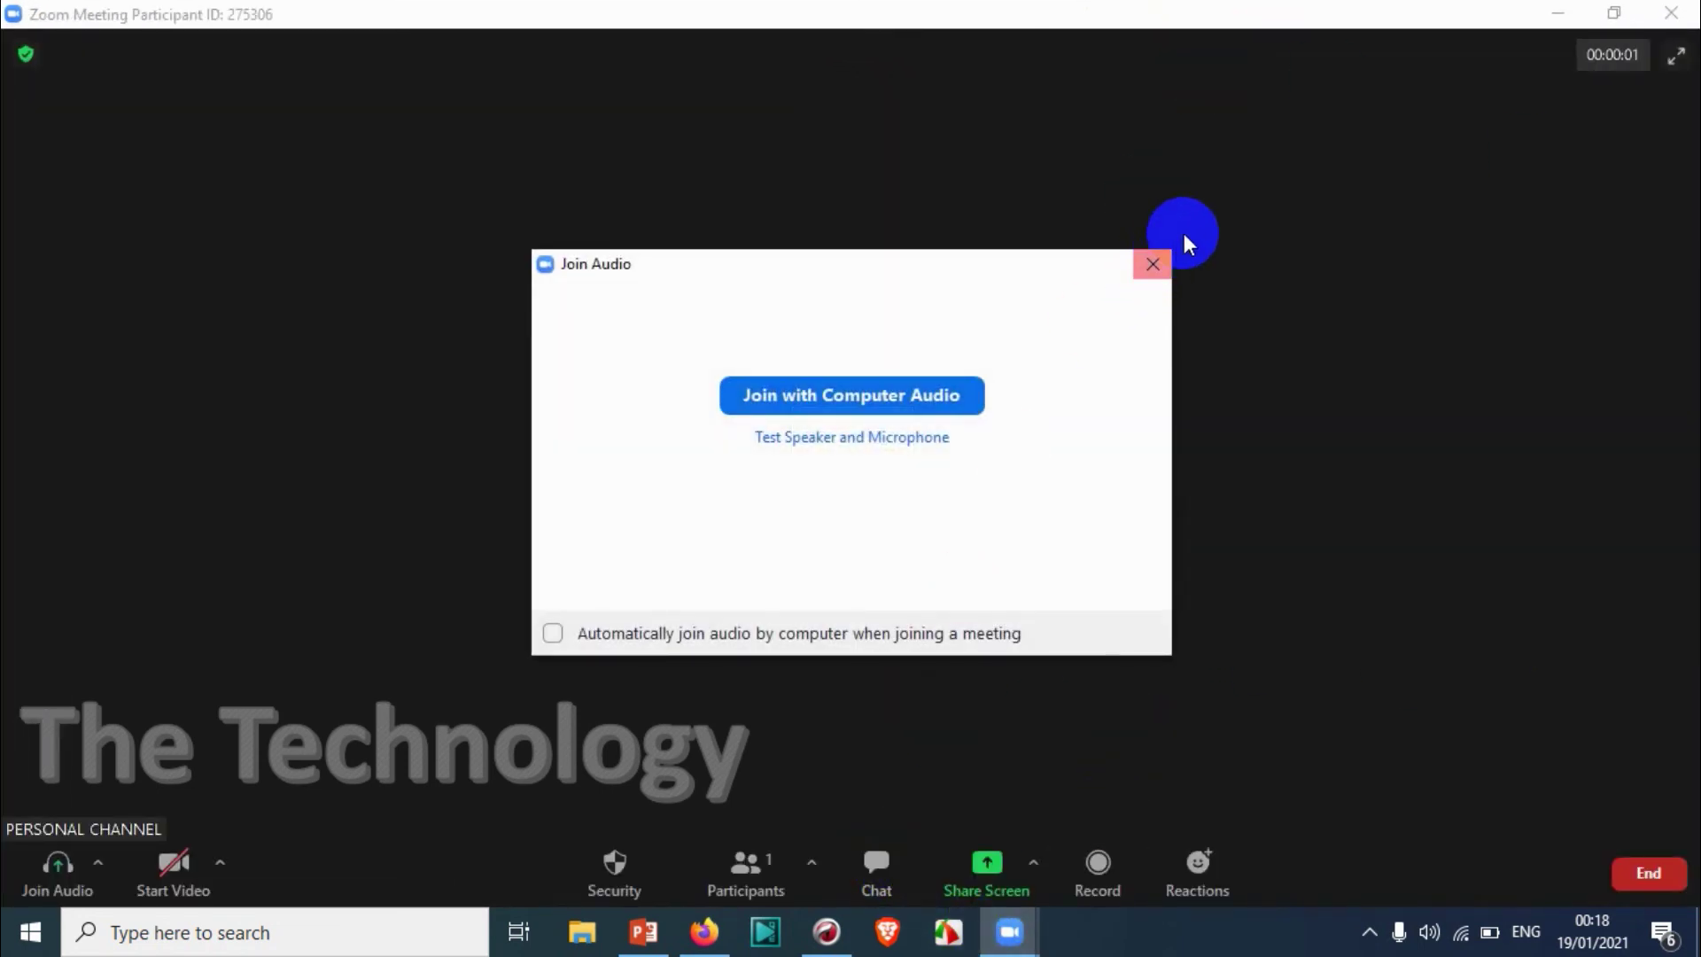
click(1169, 261)
click(919, 395)
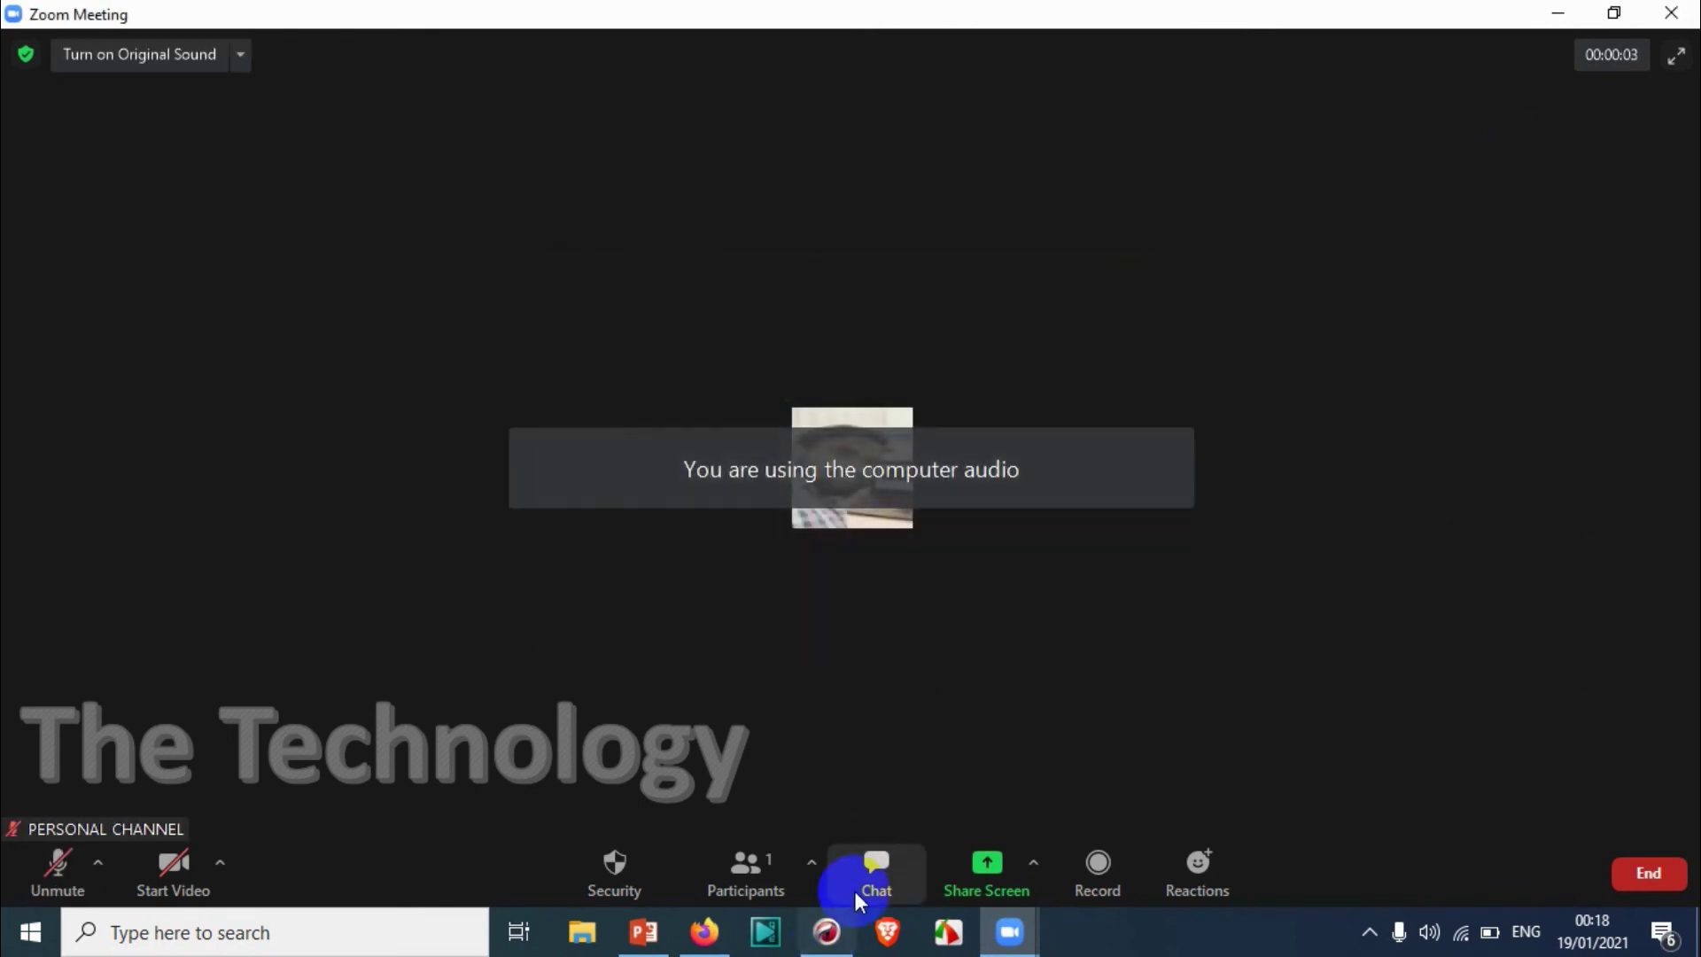
click(868, 877)
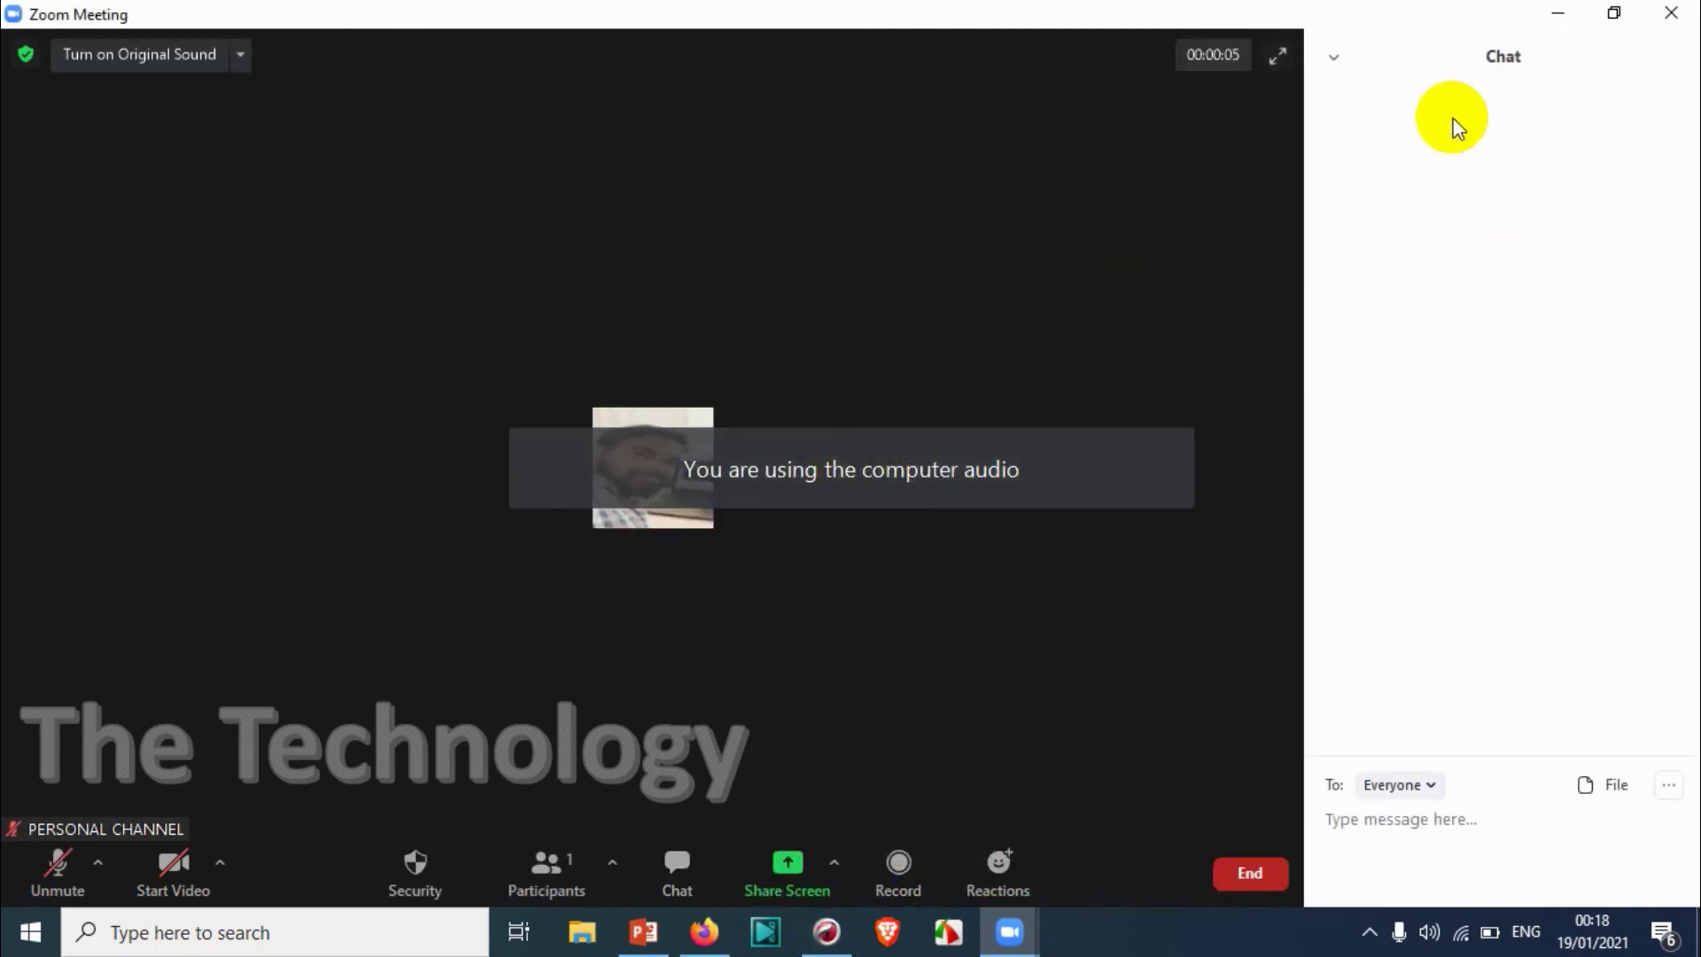
Send the message "Hi" to everyone in the meeting chat
click(1422, 786)
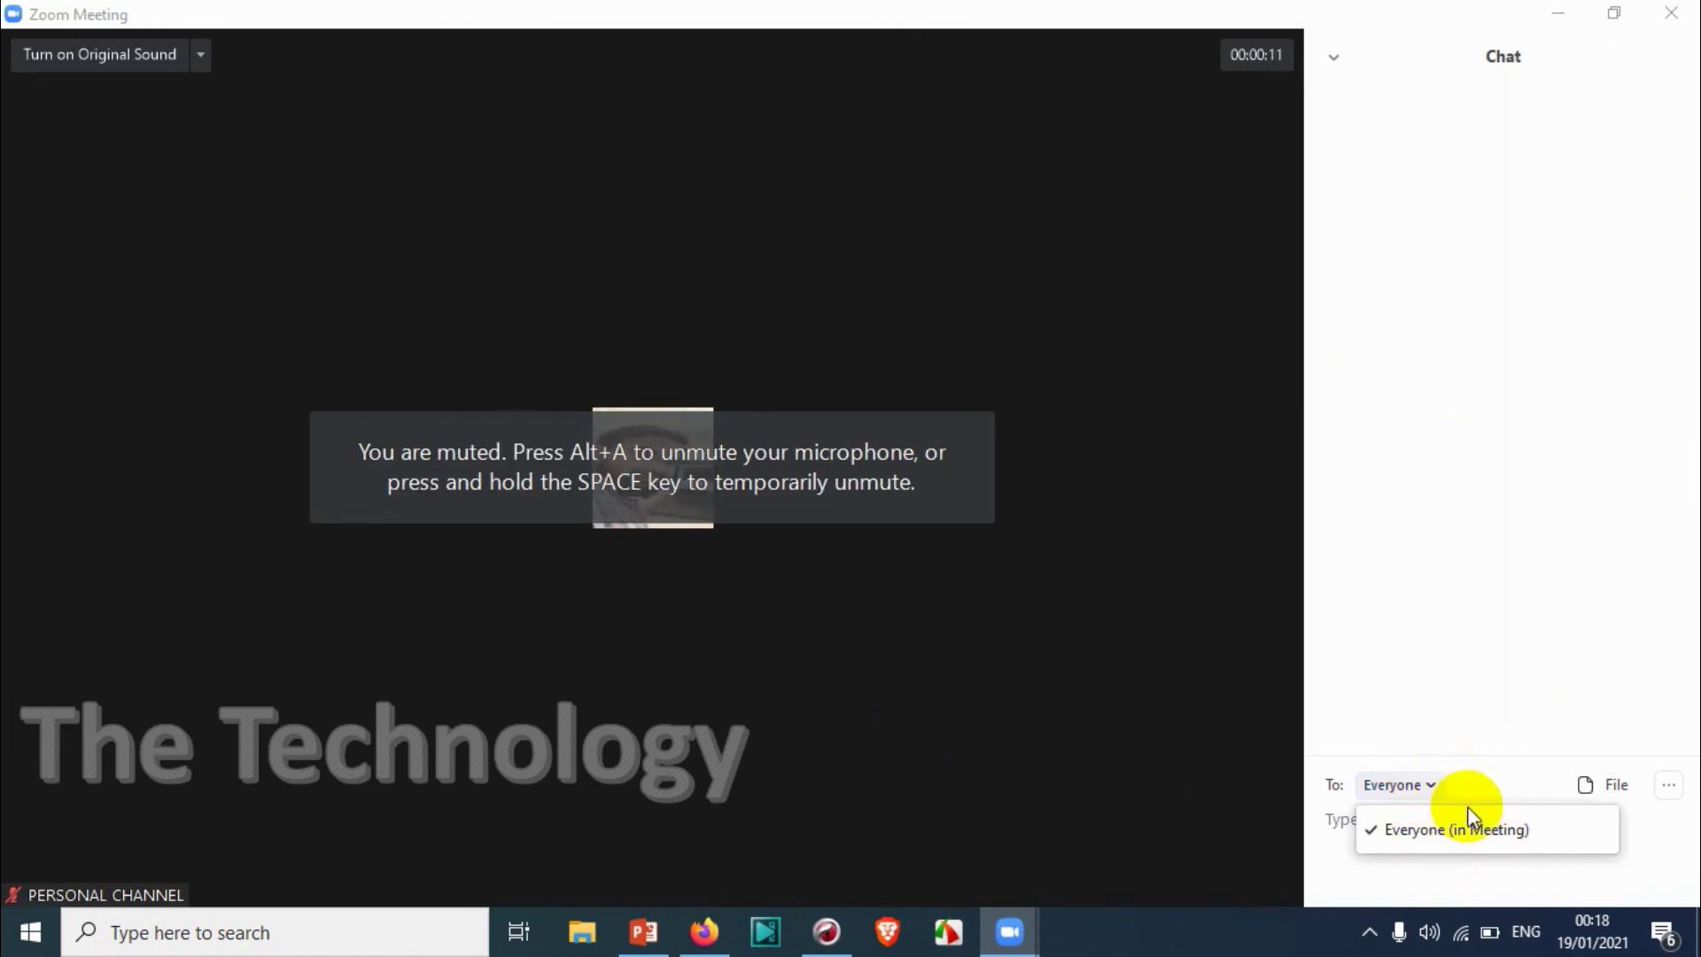
click(1451, 864)
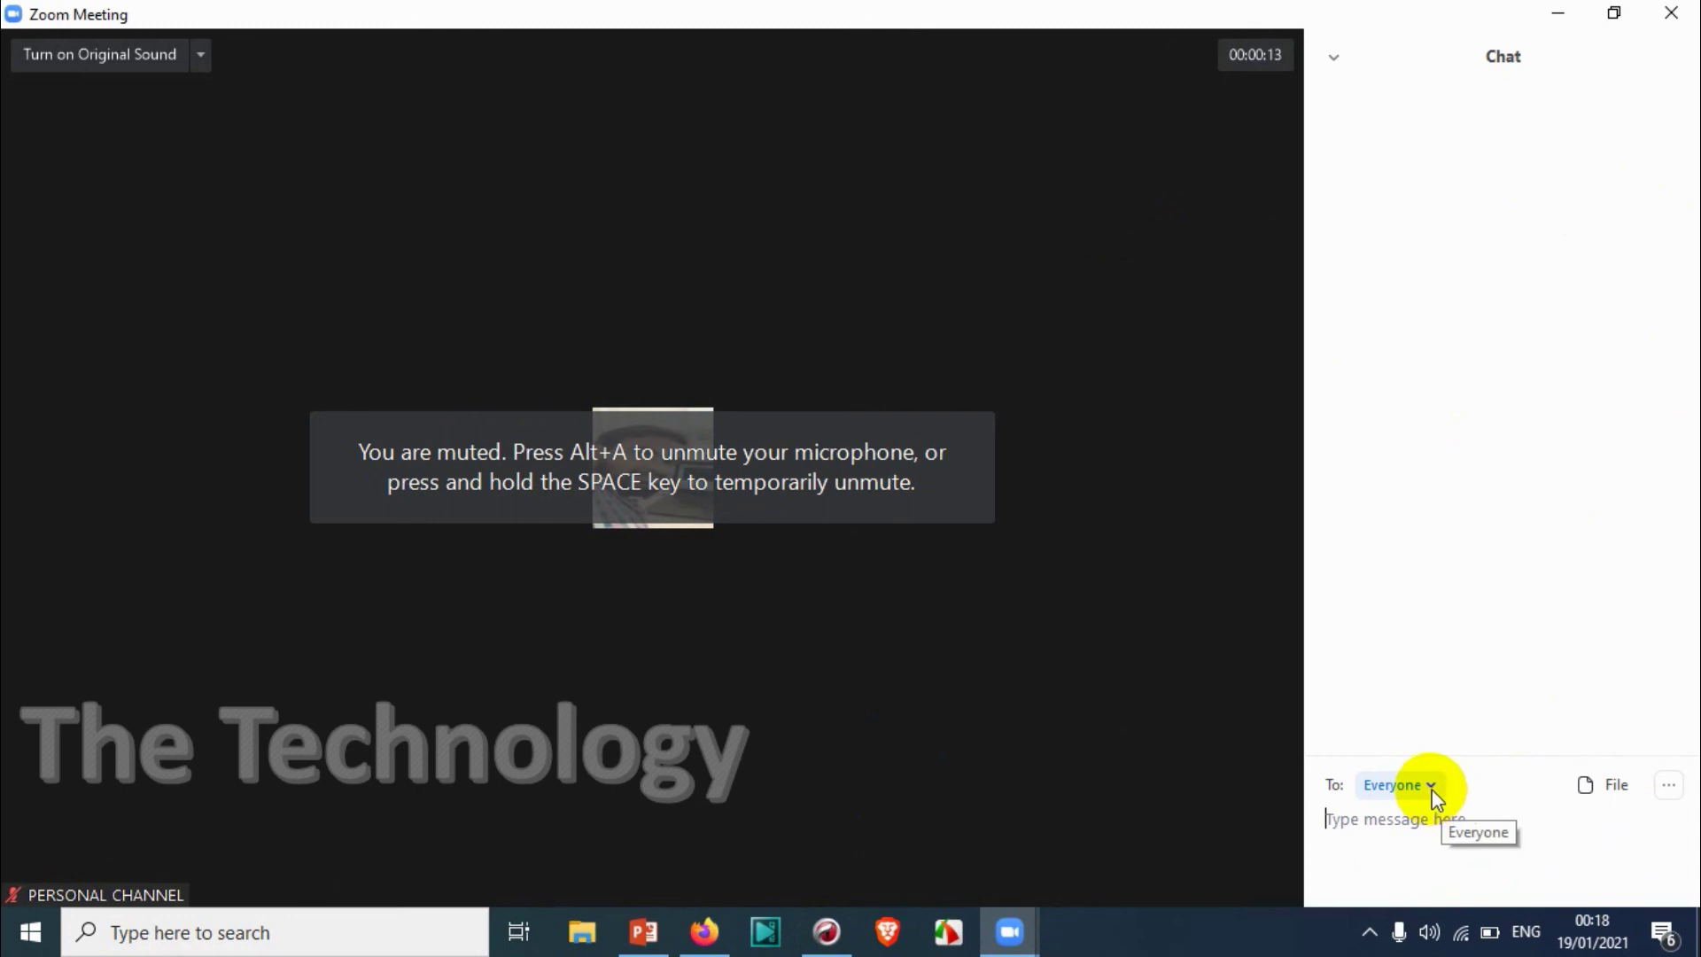
text(Hi)
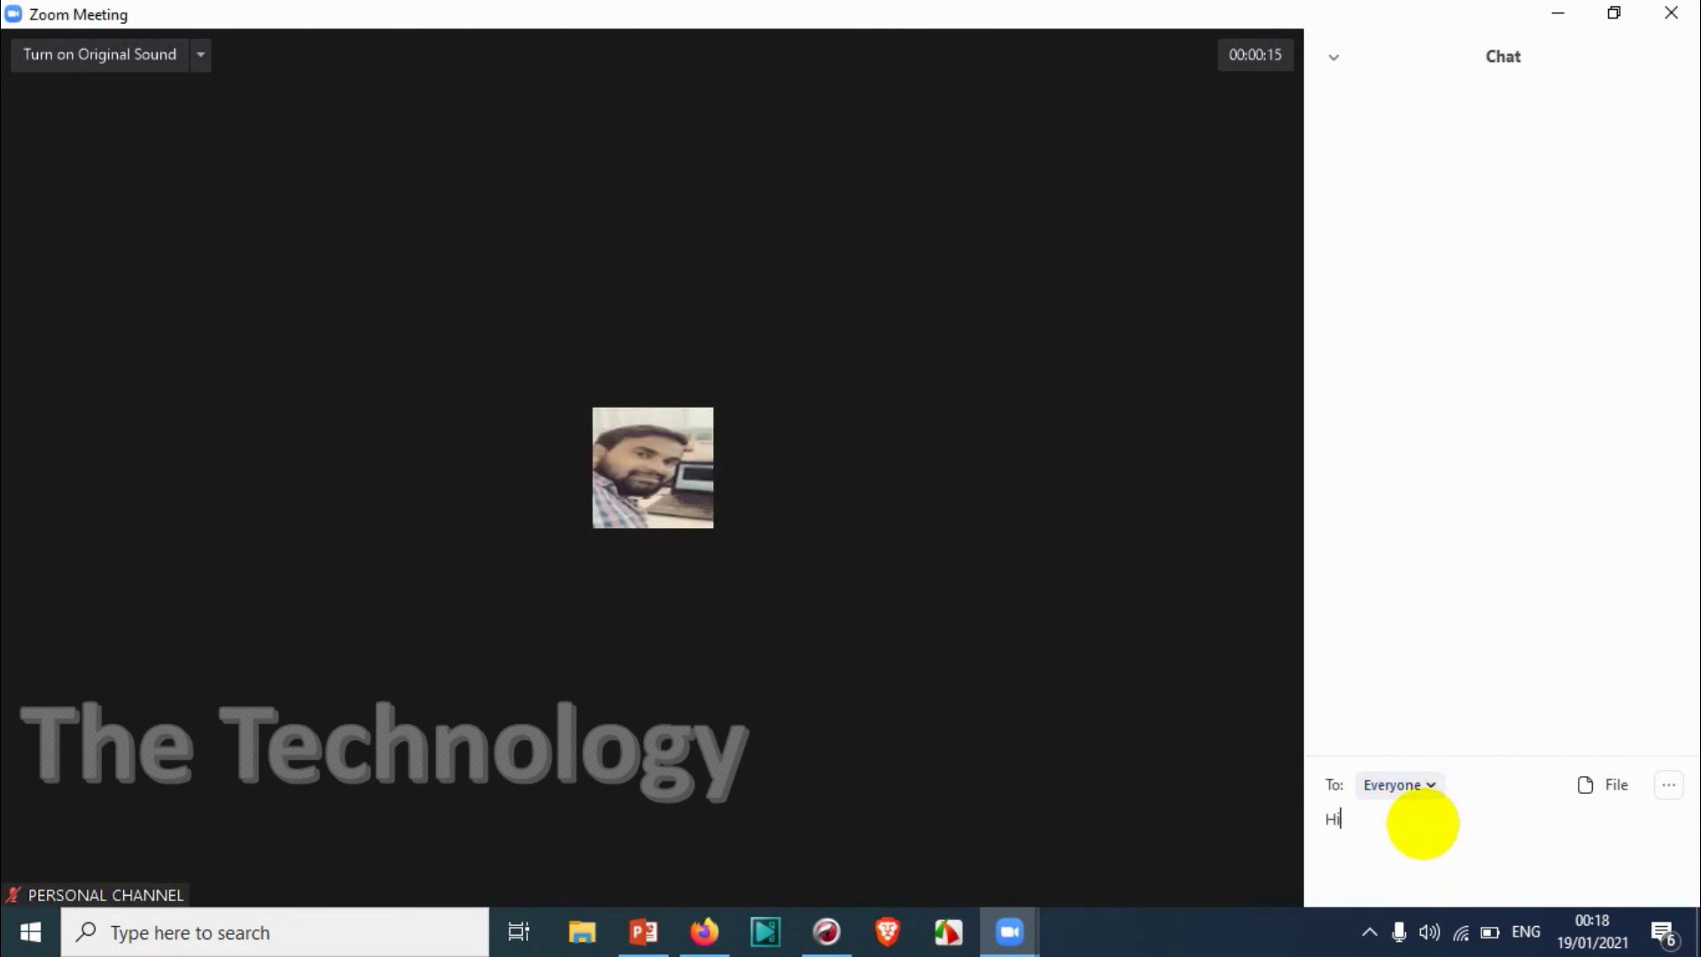
key(Return)
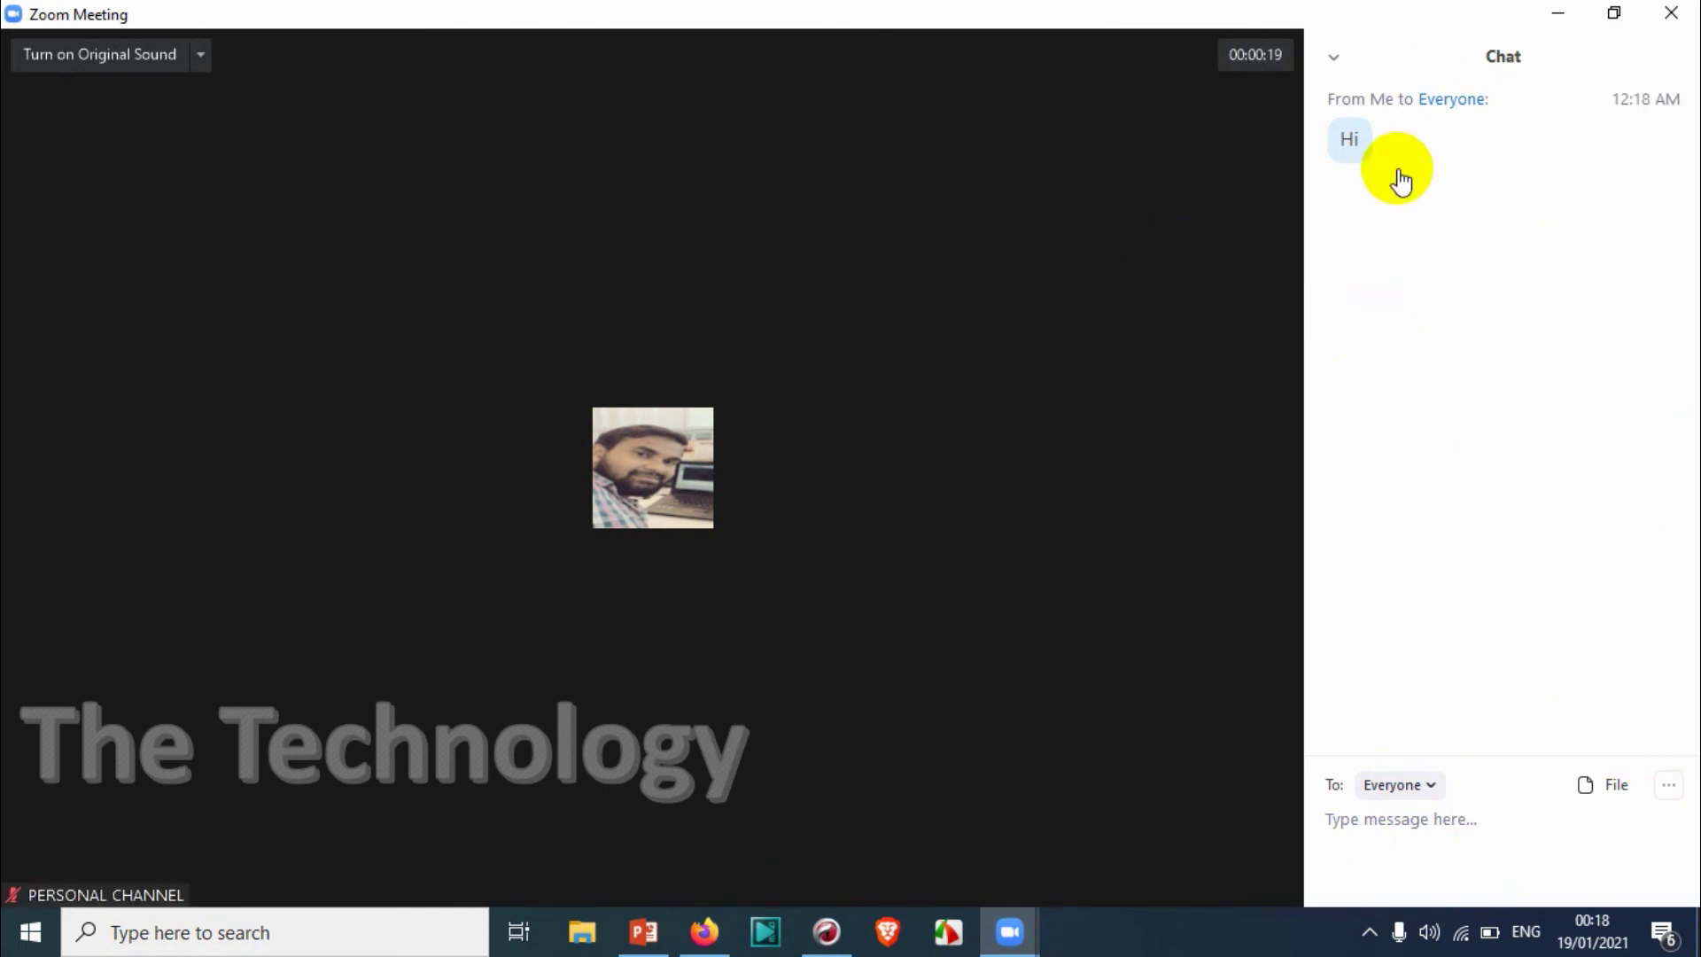
View the meeting chat's file sources, and allow participants to chat with Everyone Publicly and Directly
click(1618, 788)
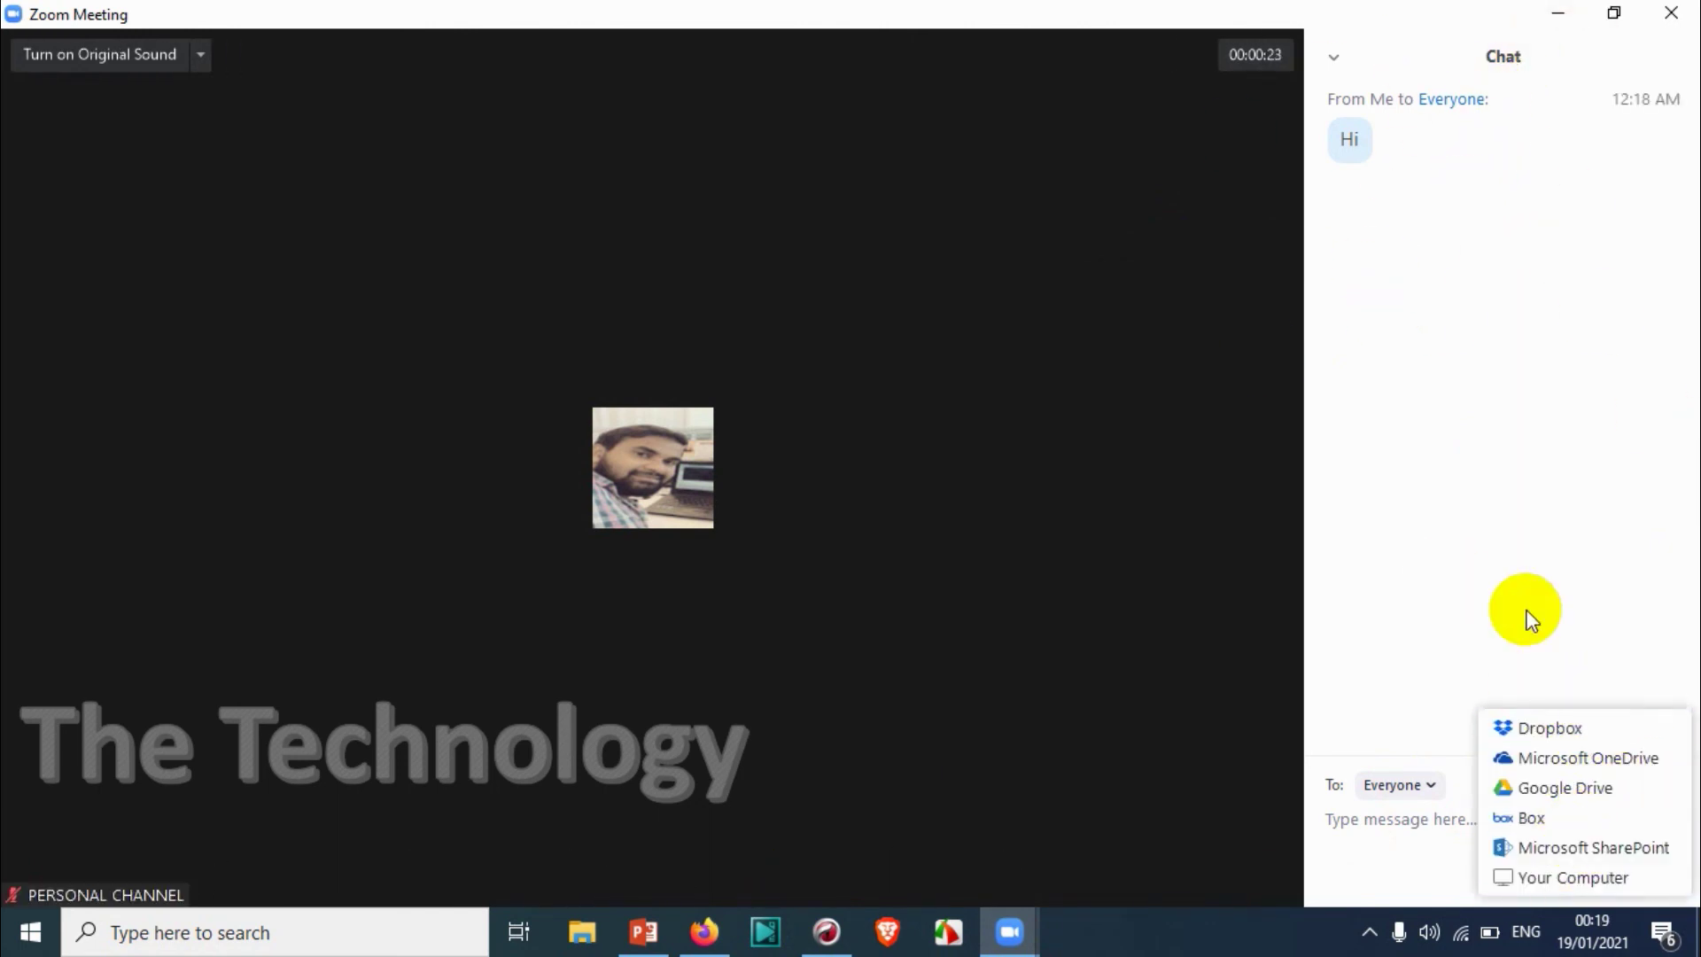
click(1536, 631)
click(1663, 786)
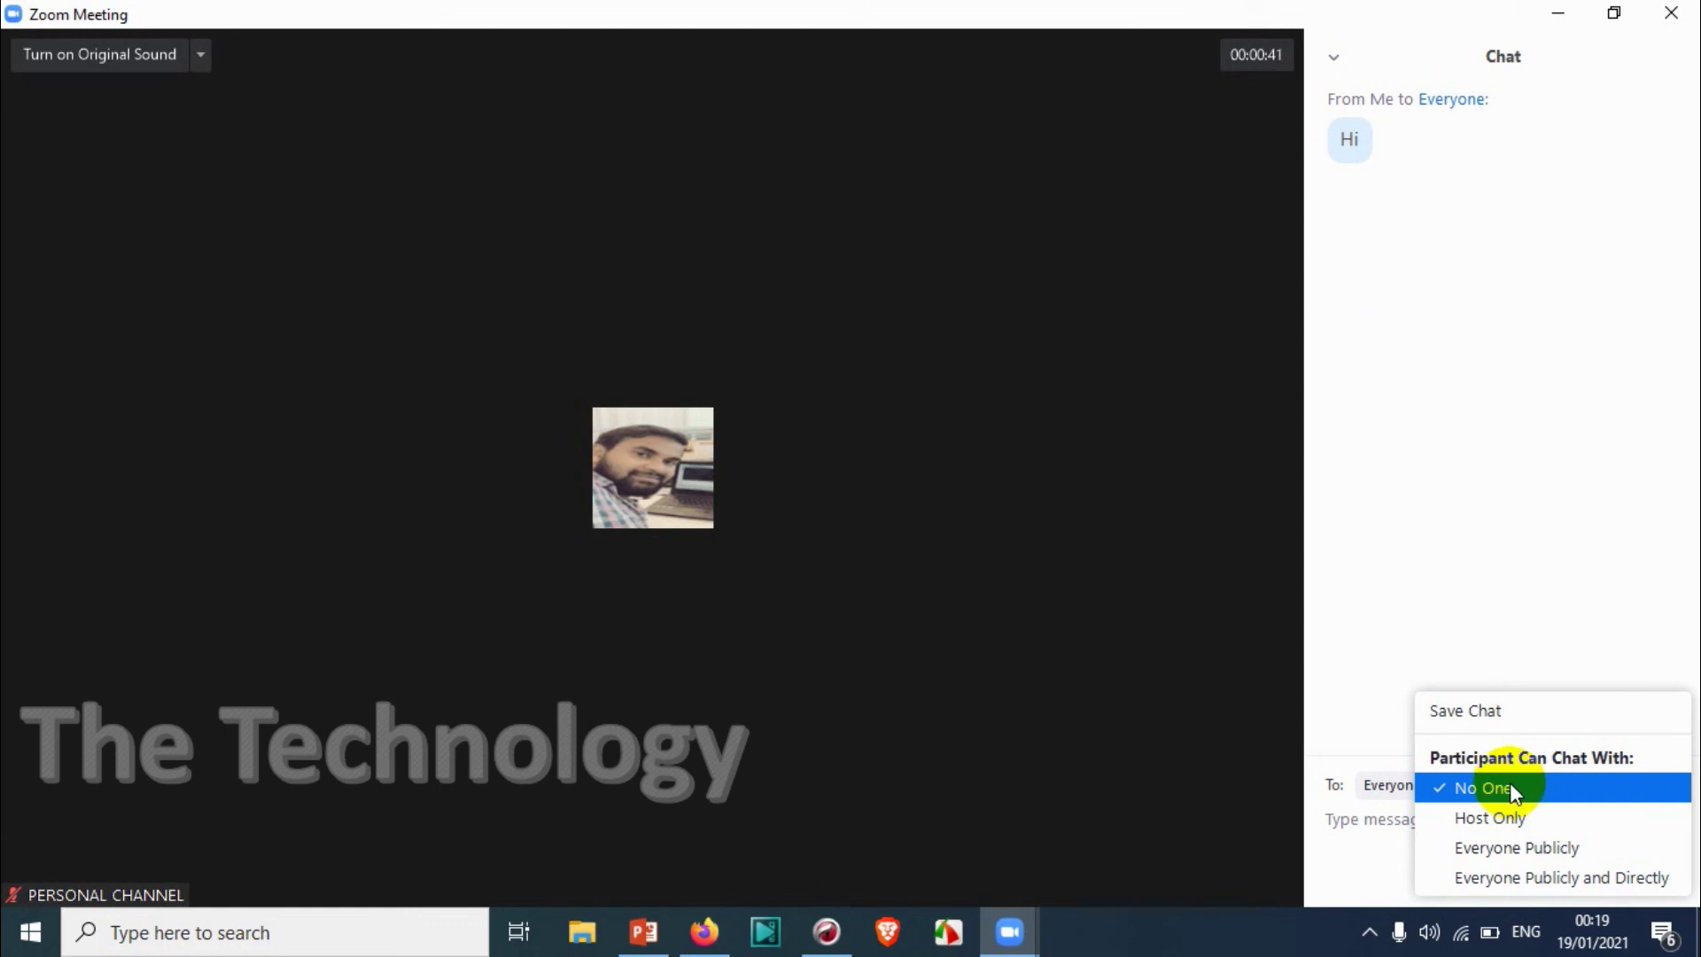
click(1590, 880)
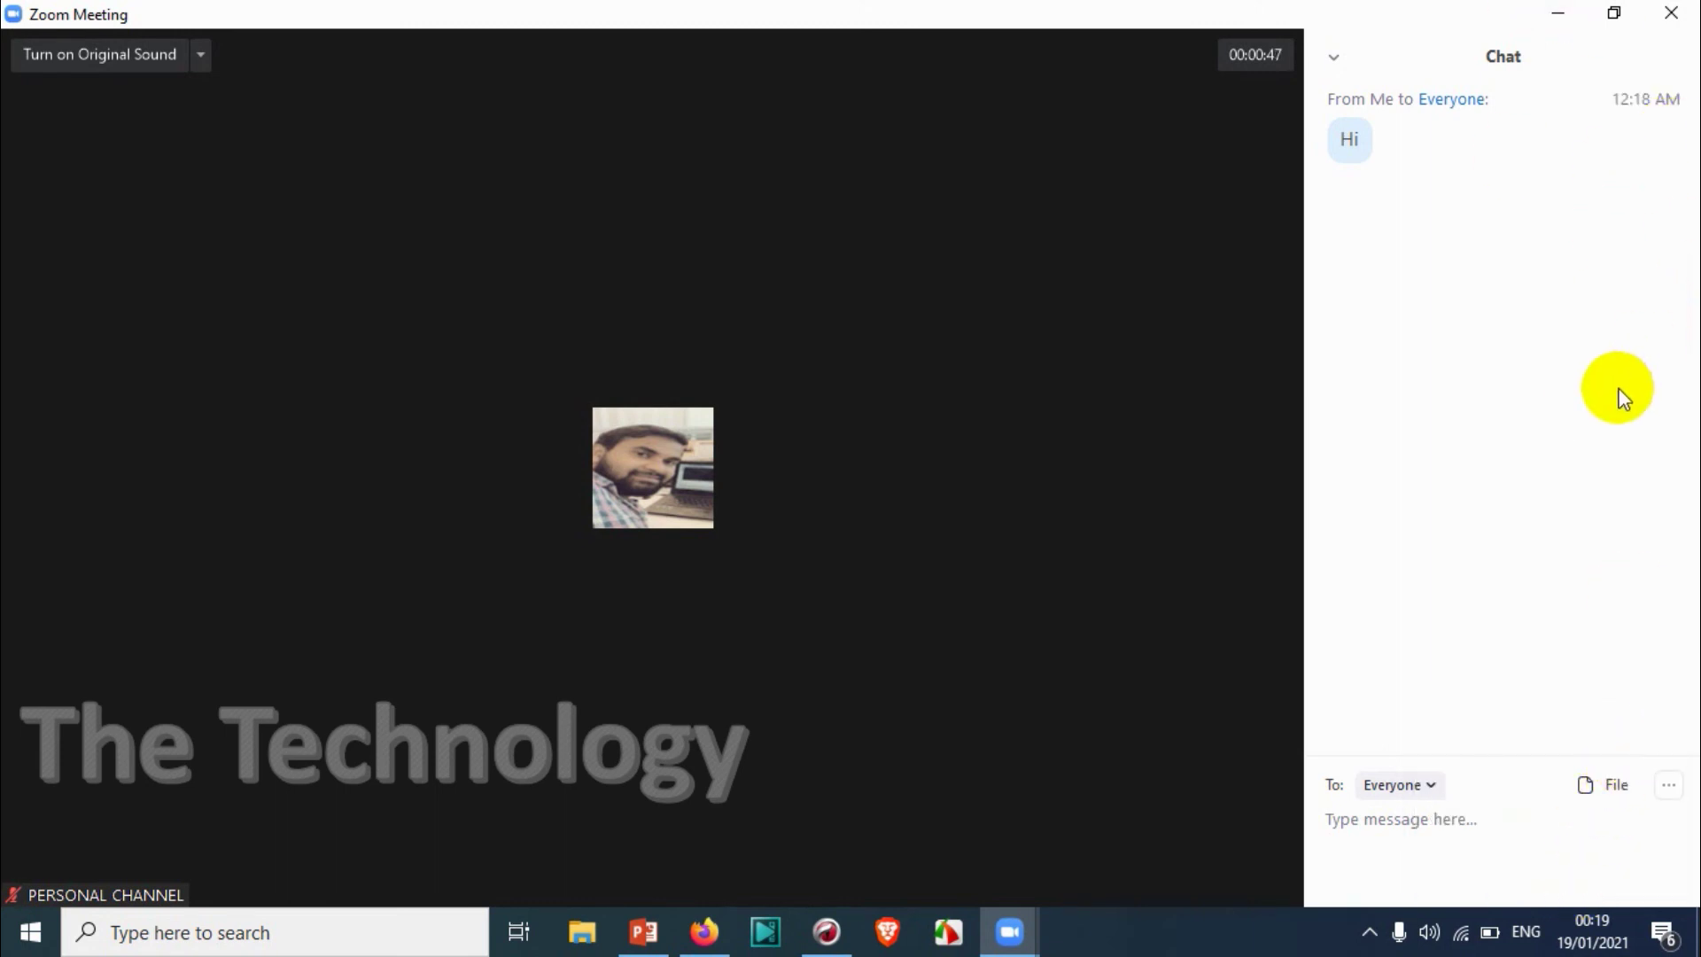
Check the meeting chat's available recipients, and close the meeting
click(1436, 779)
click(1457, 637)
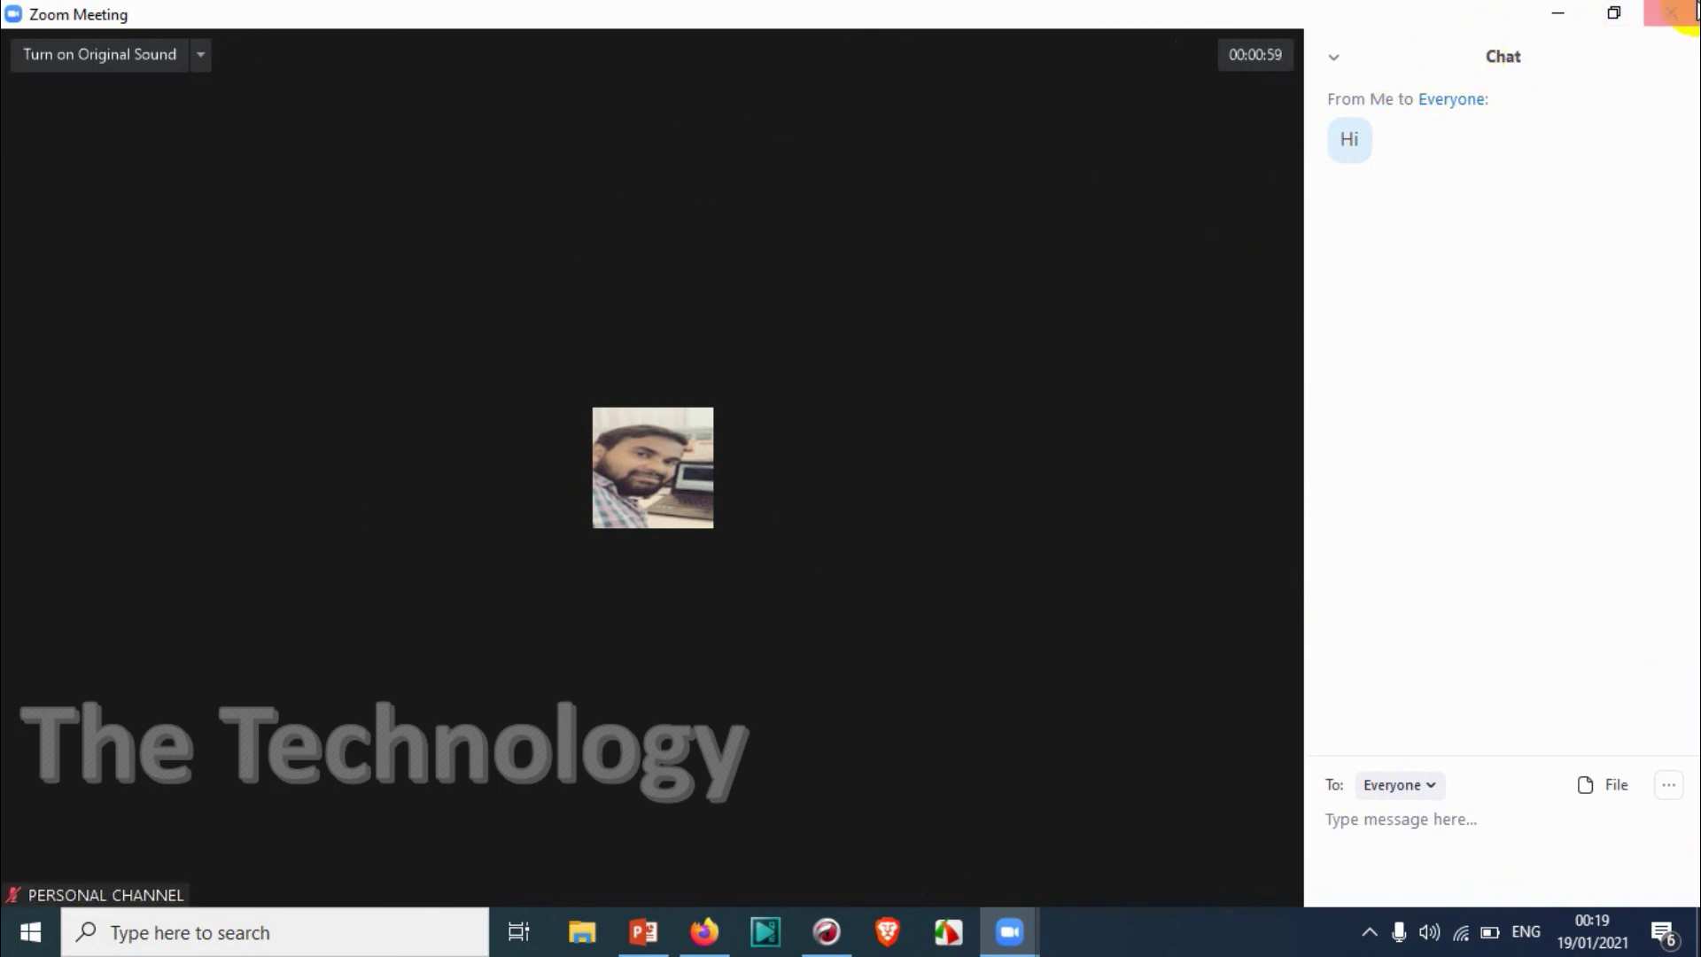
click(1672, 13)
click(1500, 66)
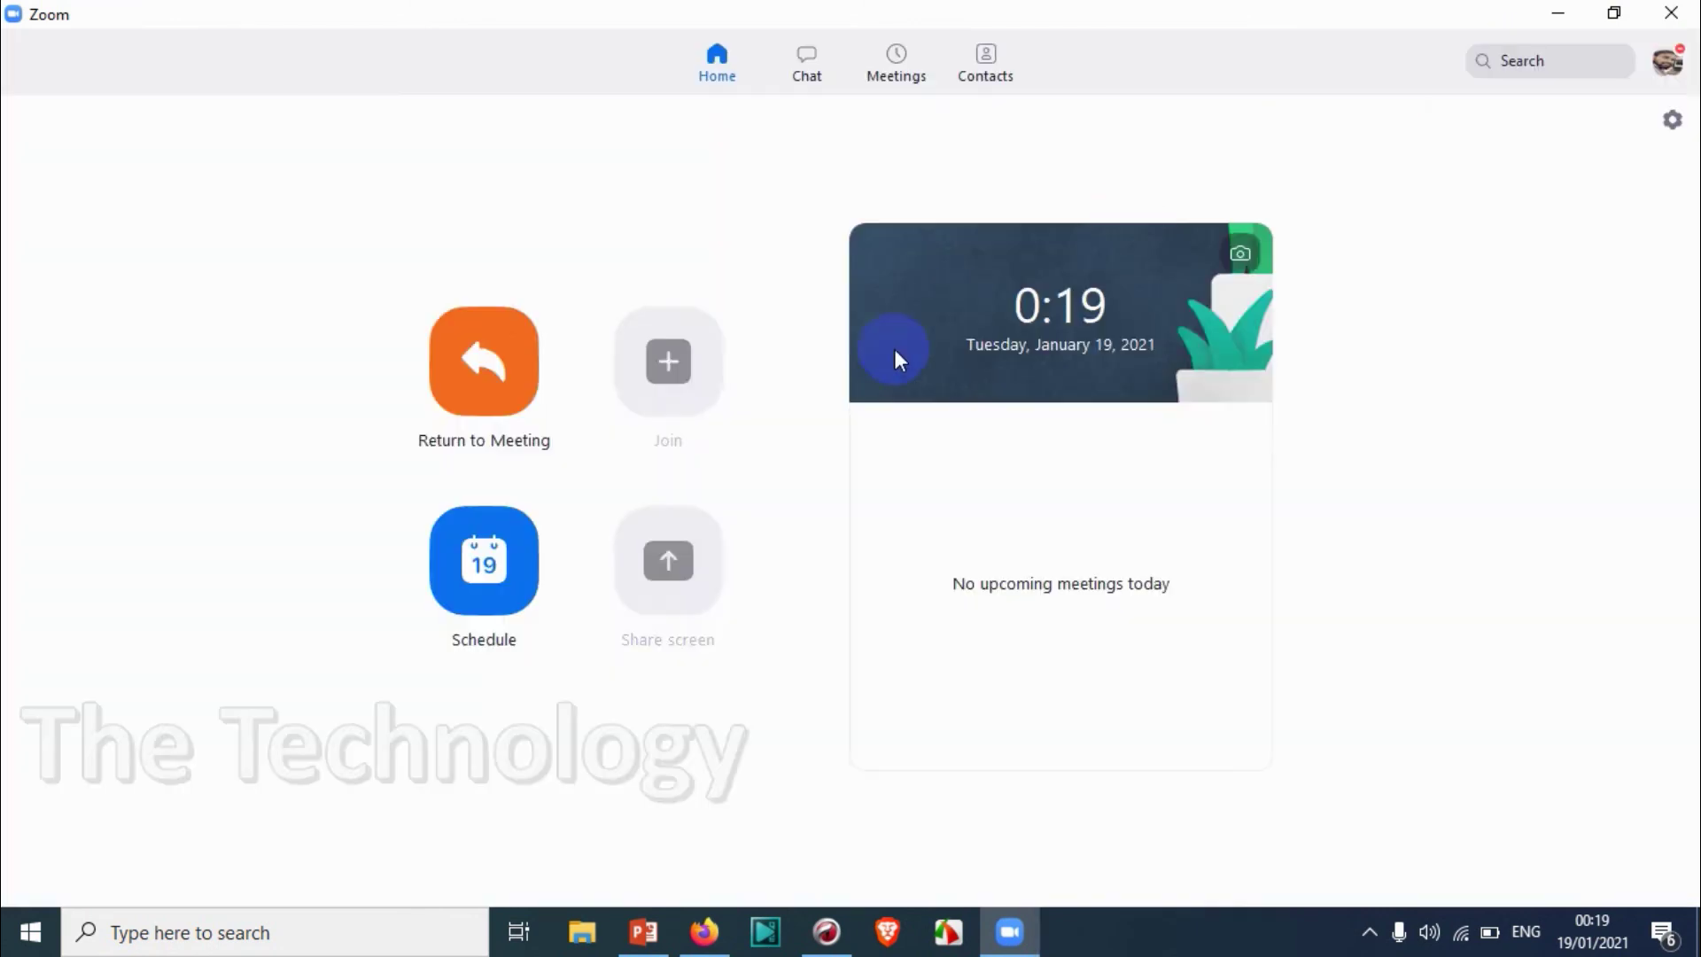